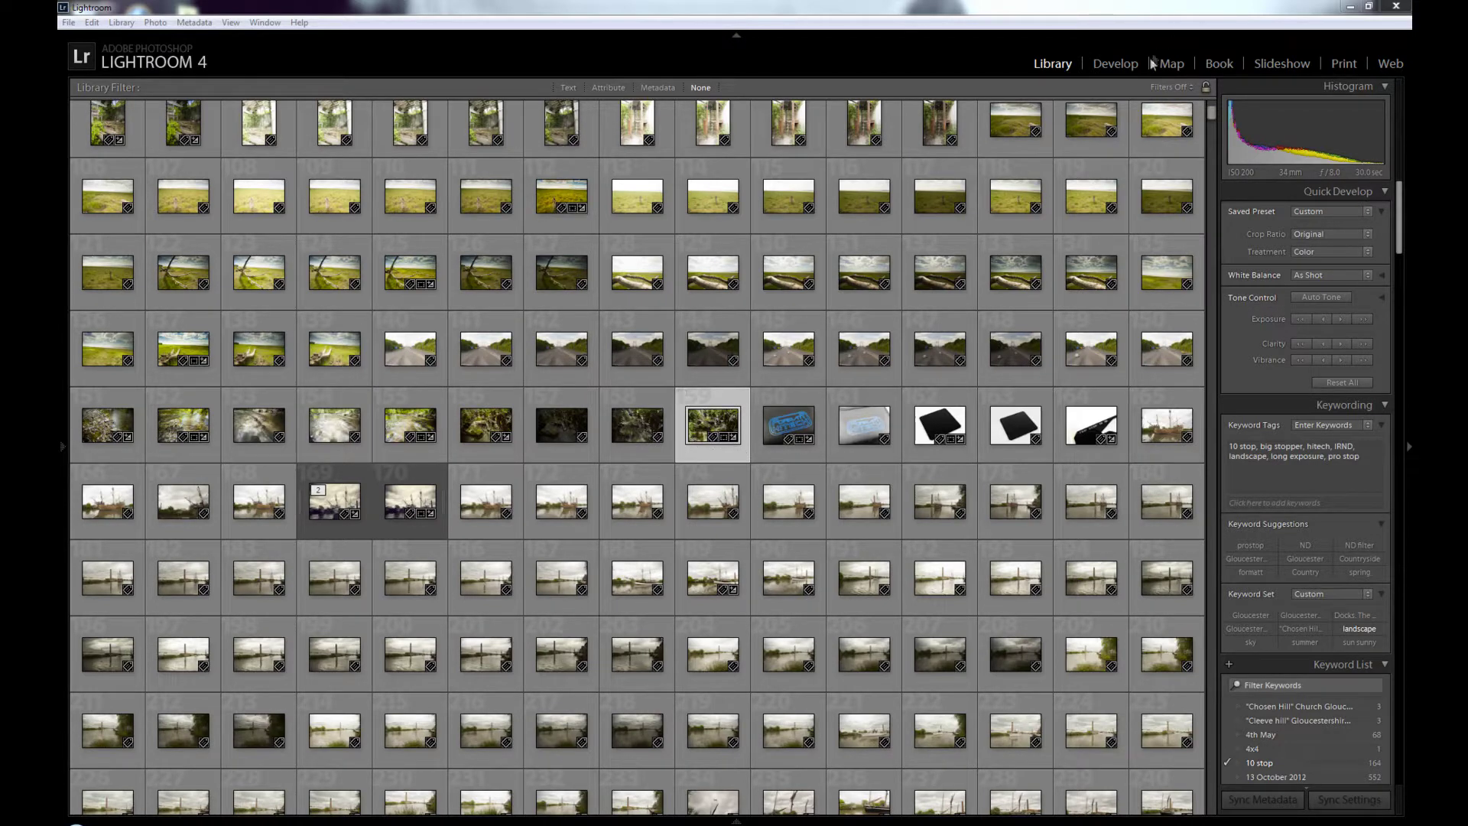
Step: Open the mossy stream photo in Develop and reset its Basic adjustments to 0
left_click(1113, 67)
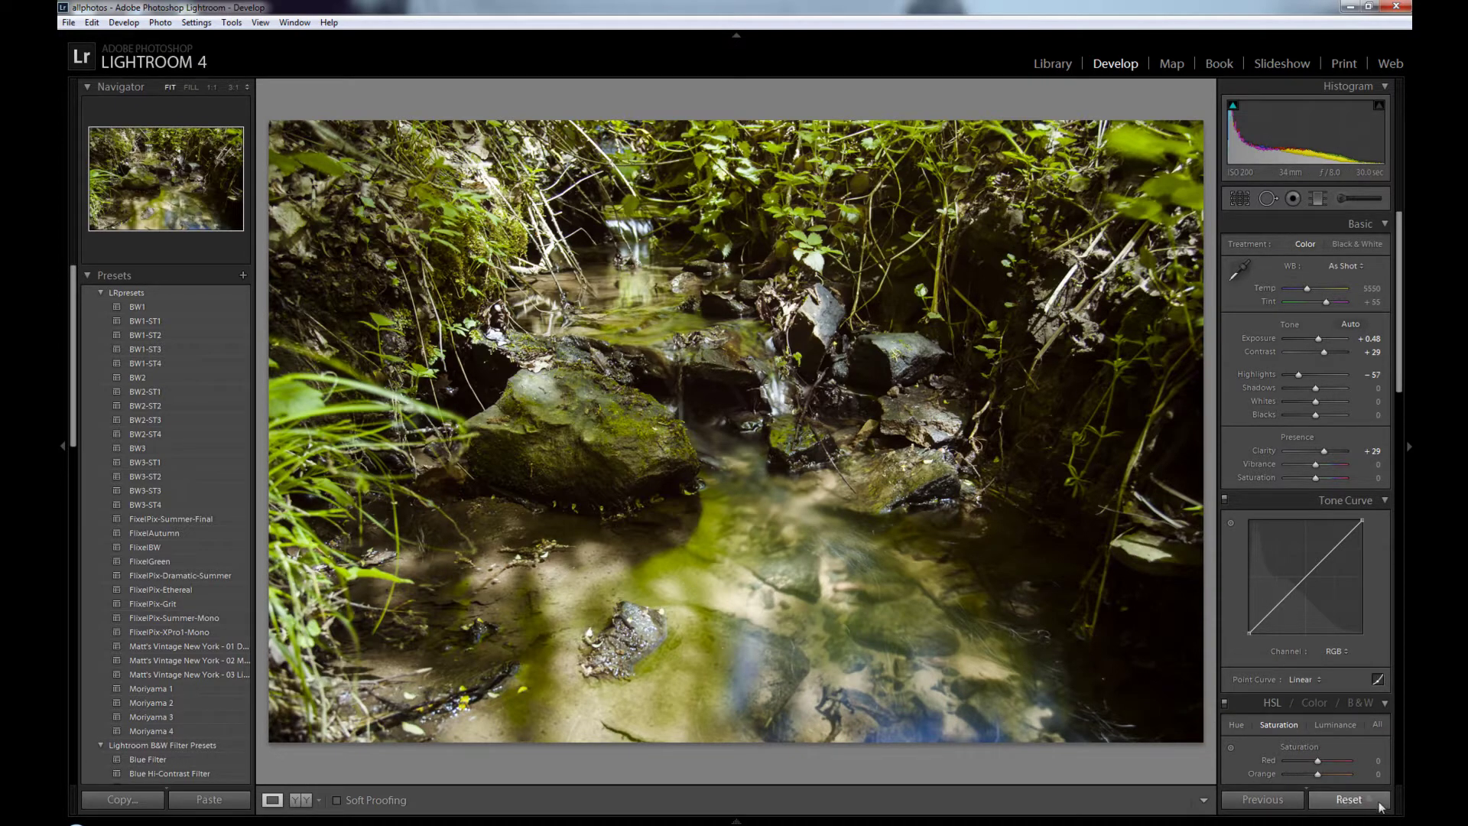
left_click(1342, 800)
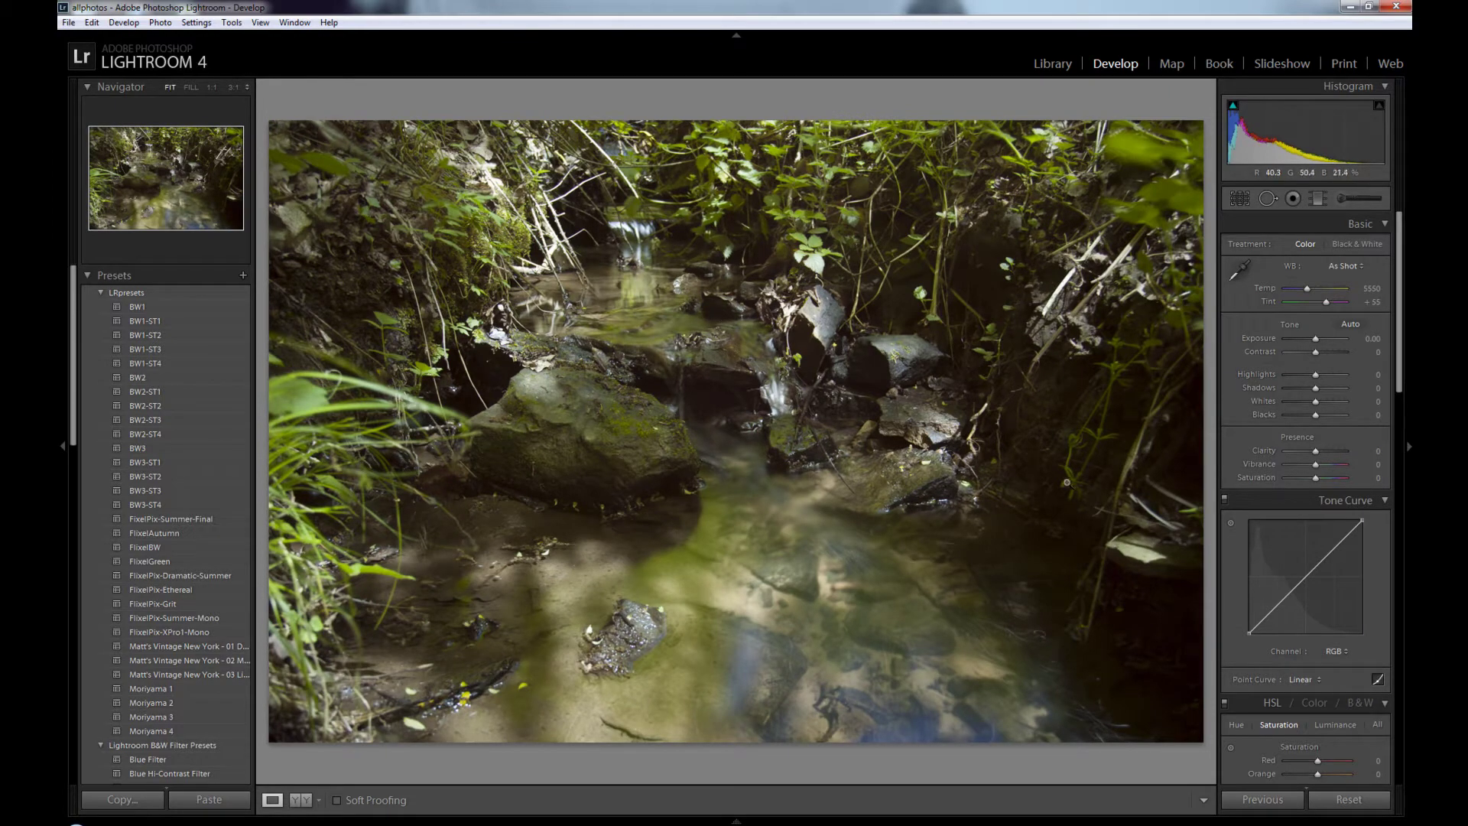
Step: Collapse the LRpresets folder and Presets panel to reveal History, then start raising Contrast
left_click(100, 292)
left_click(89, 277)
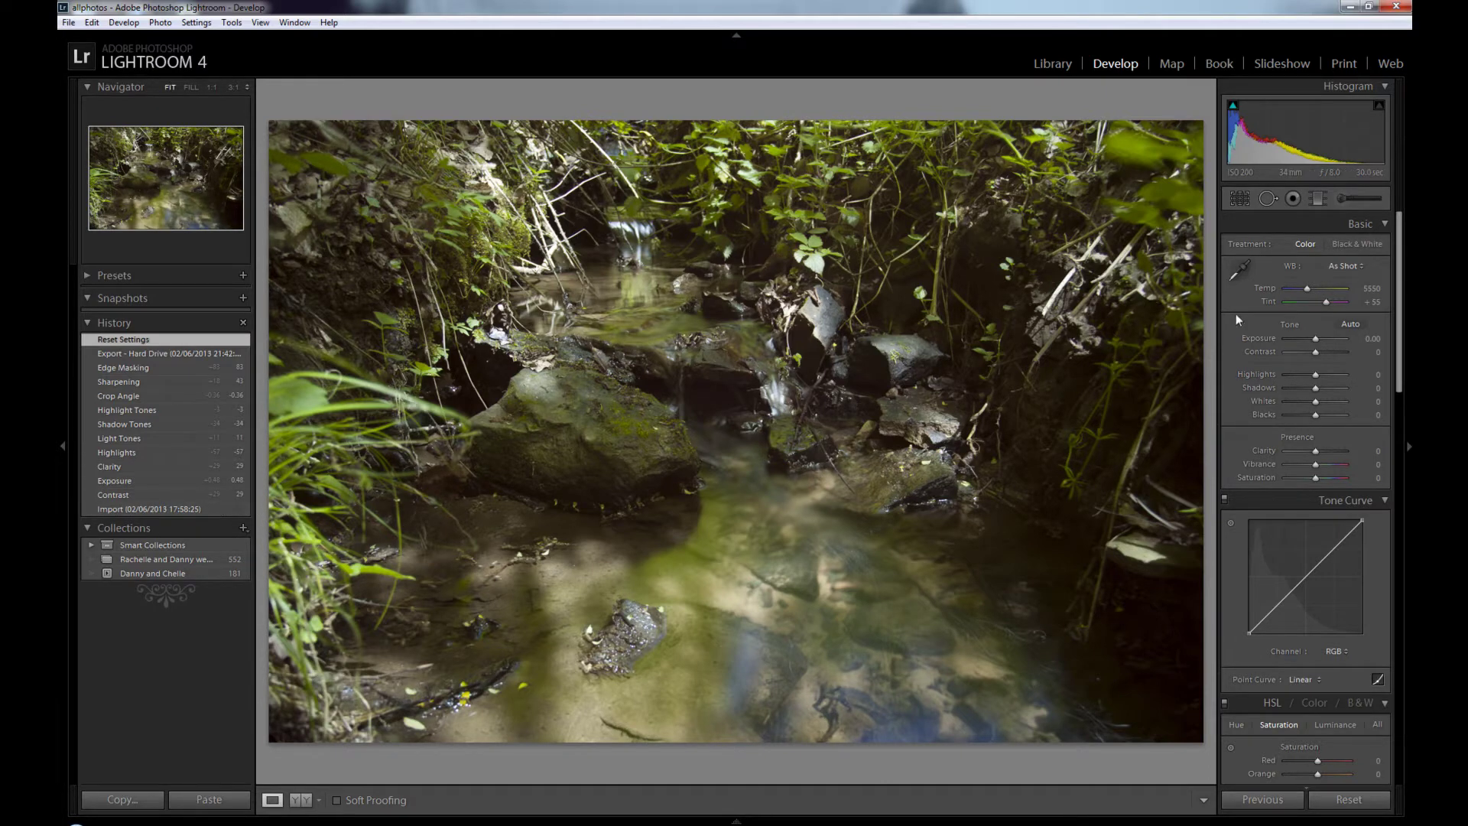
left_click_drag(1317, 351, 1323, 351)
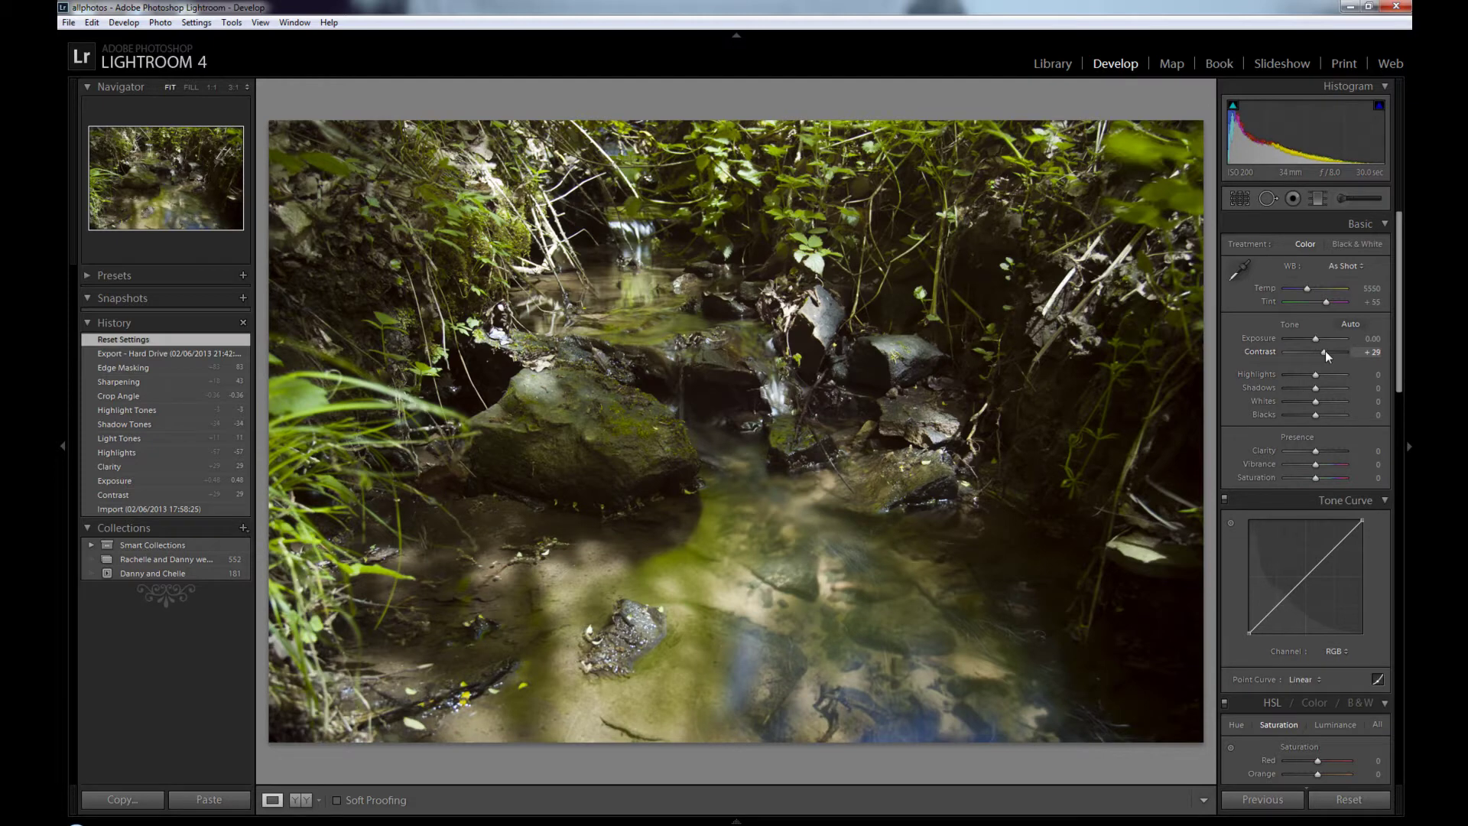
Step: Set Contrast +29, Exposure +0.48, Clarity +29 and Highlights −55 in the Basic panel
left_click_drag(1324, 351, 1323, 352)
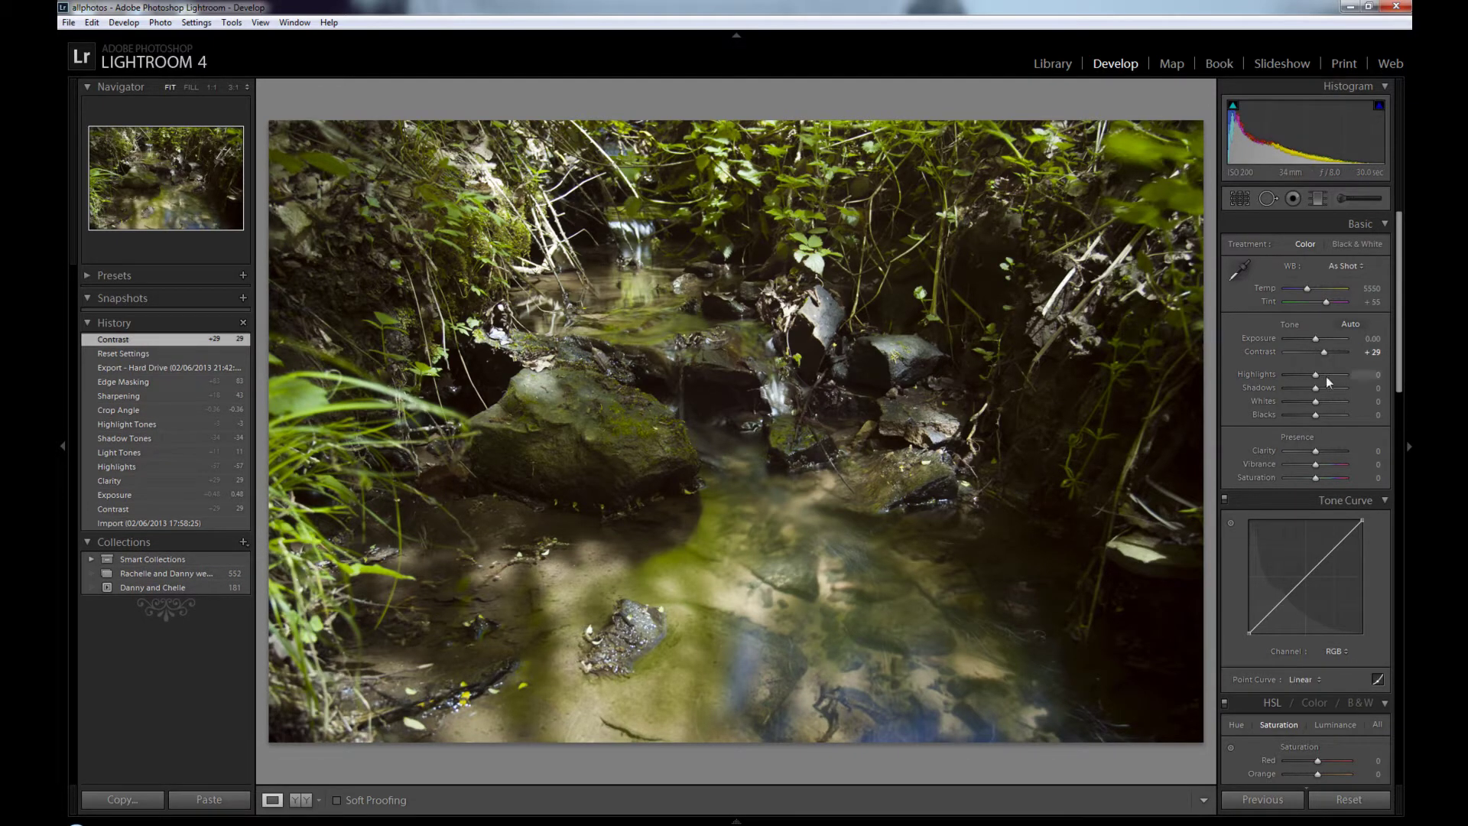
left_click_drag(1318, 338, 1320, 338)
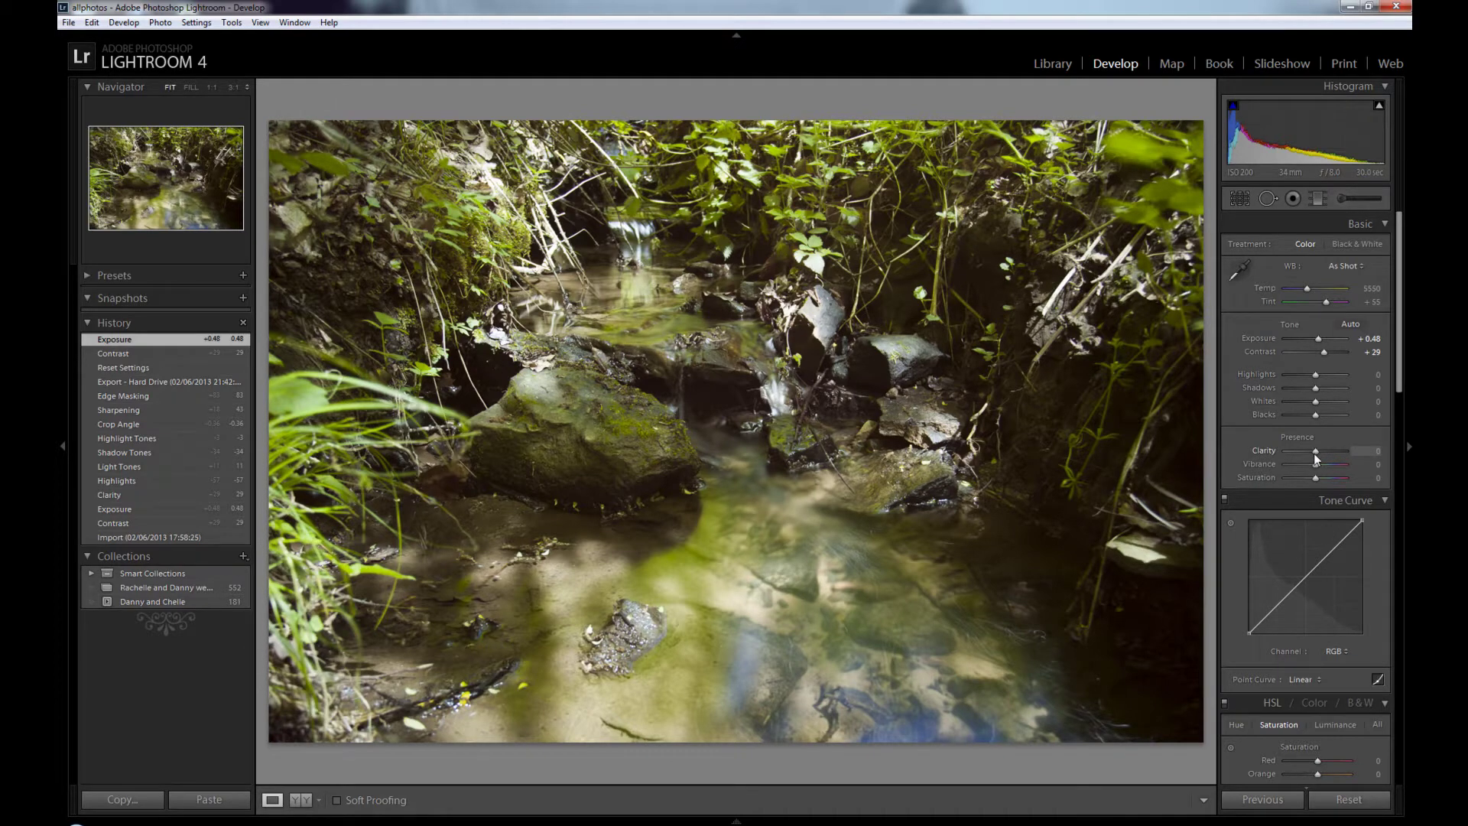
left_click_drag(1314, 453, 1325, 456)
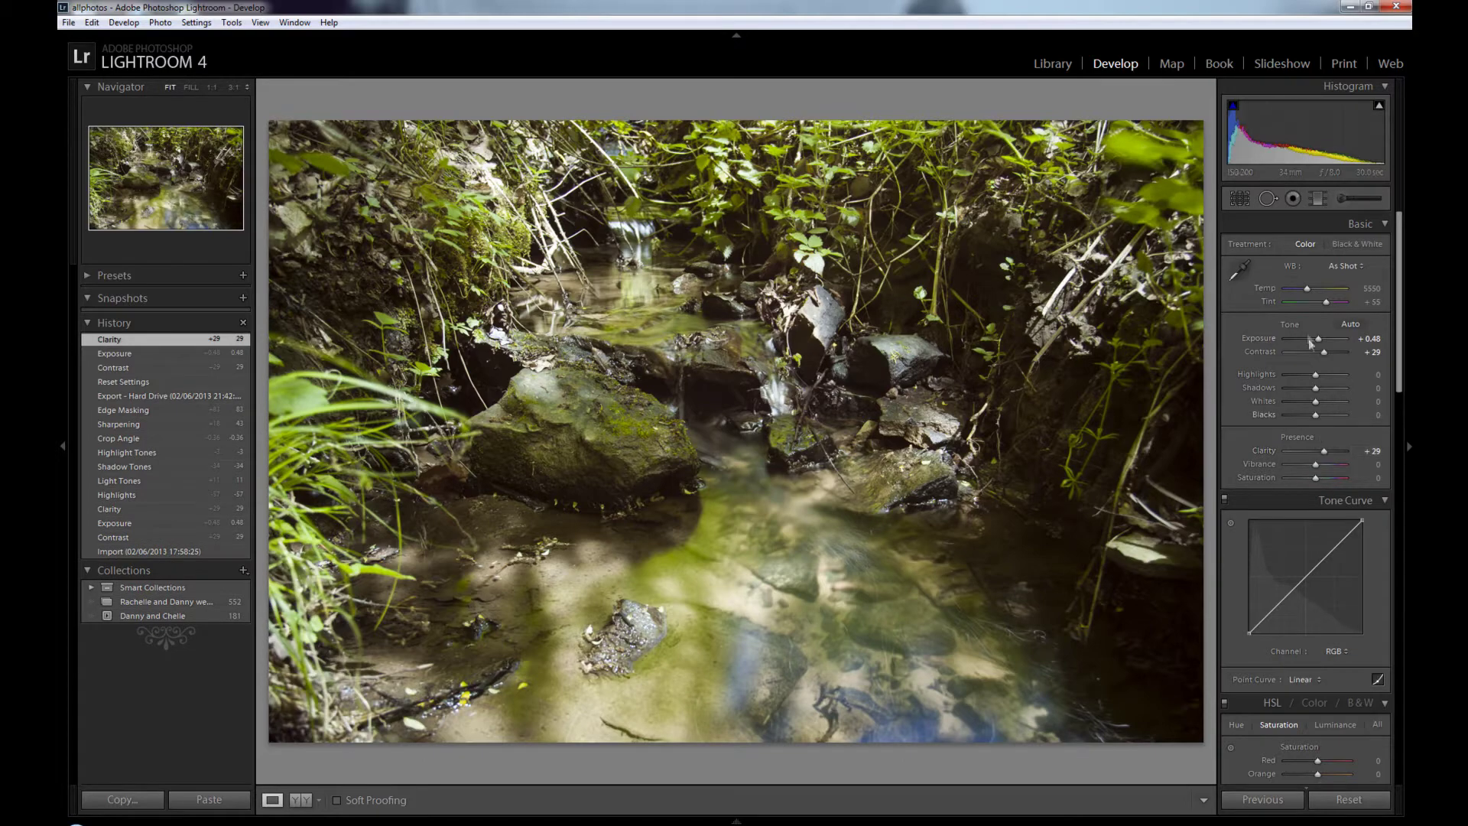
left_click_drag(1315, 375, 1299, 375)
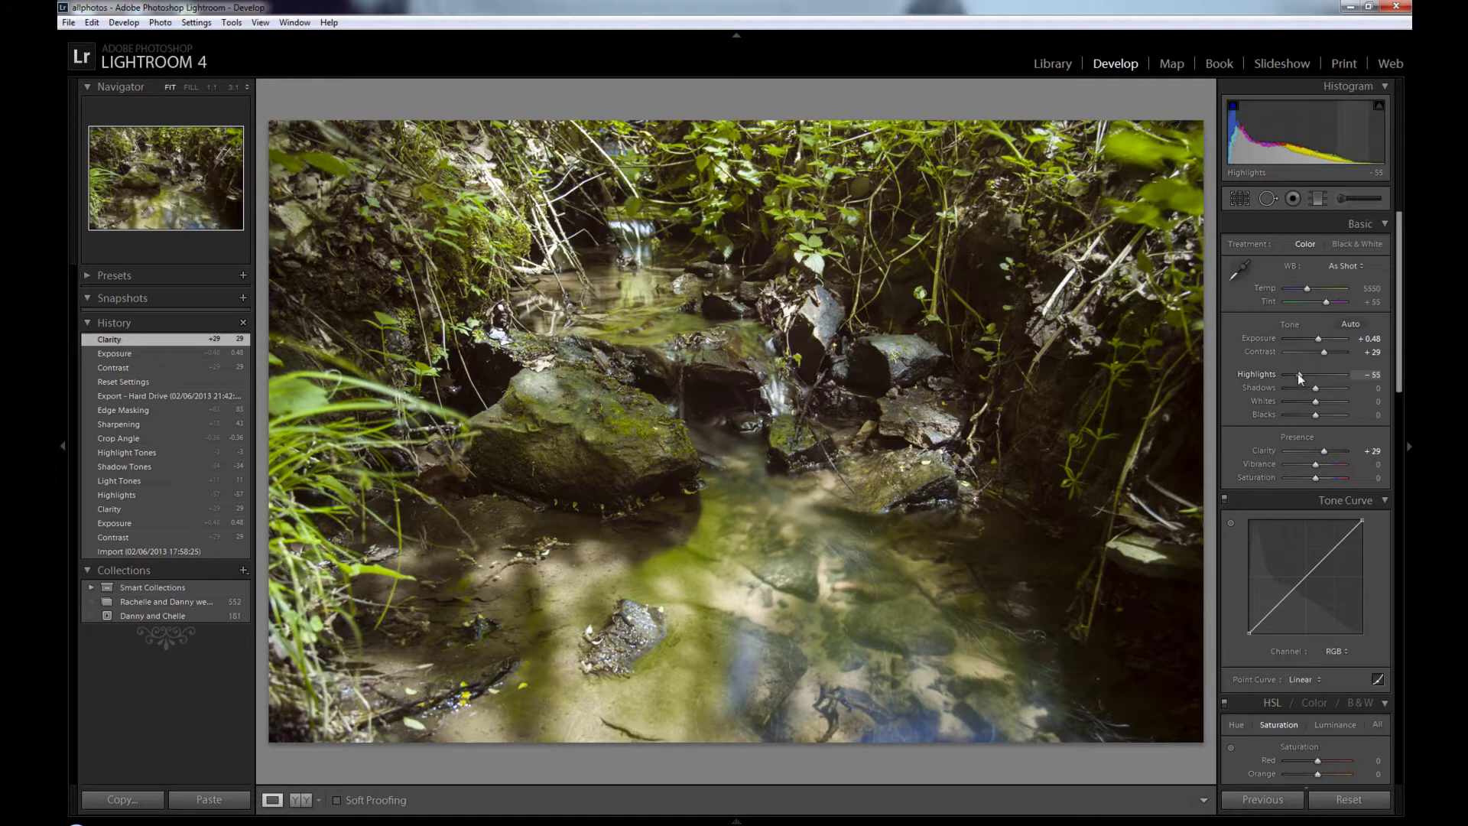
left_click_drag(1297, 377, 1297, 377)
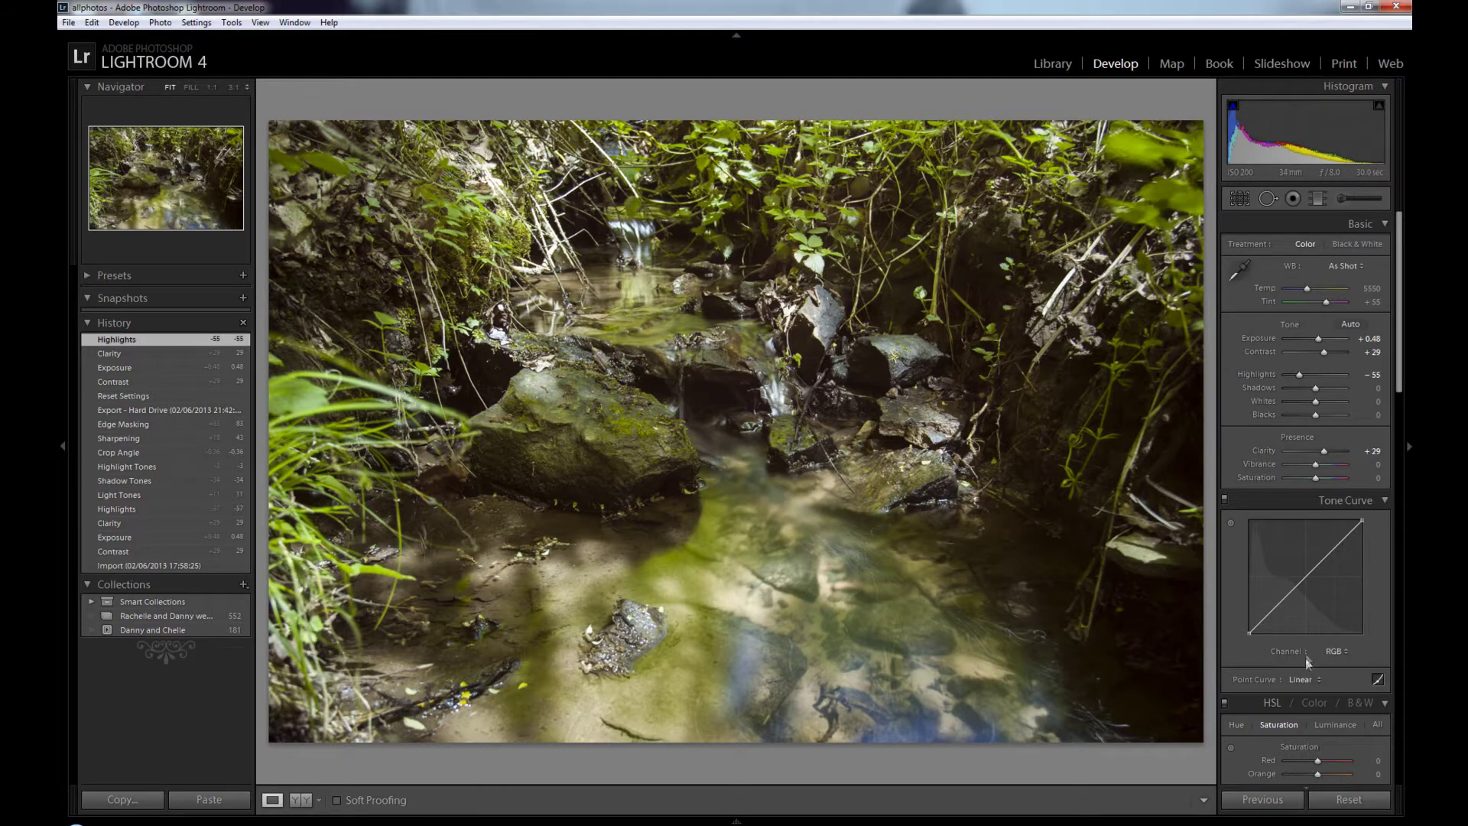
Step: Set the parametric tone curve to Lights +11, Shadows −42 and Highlights −3
left_click(1377, 678)
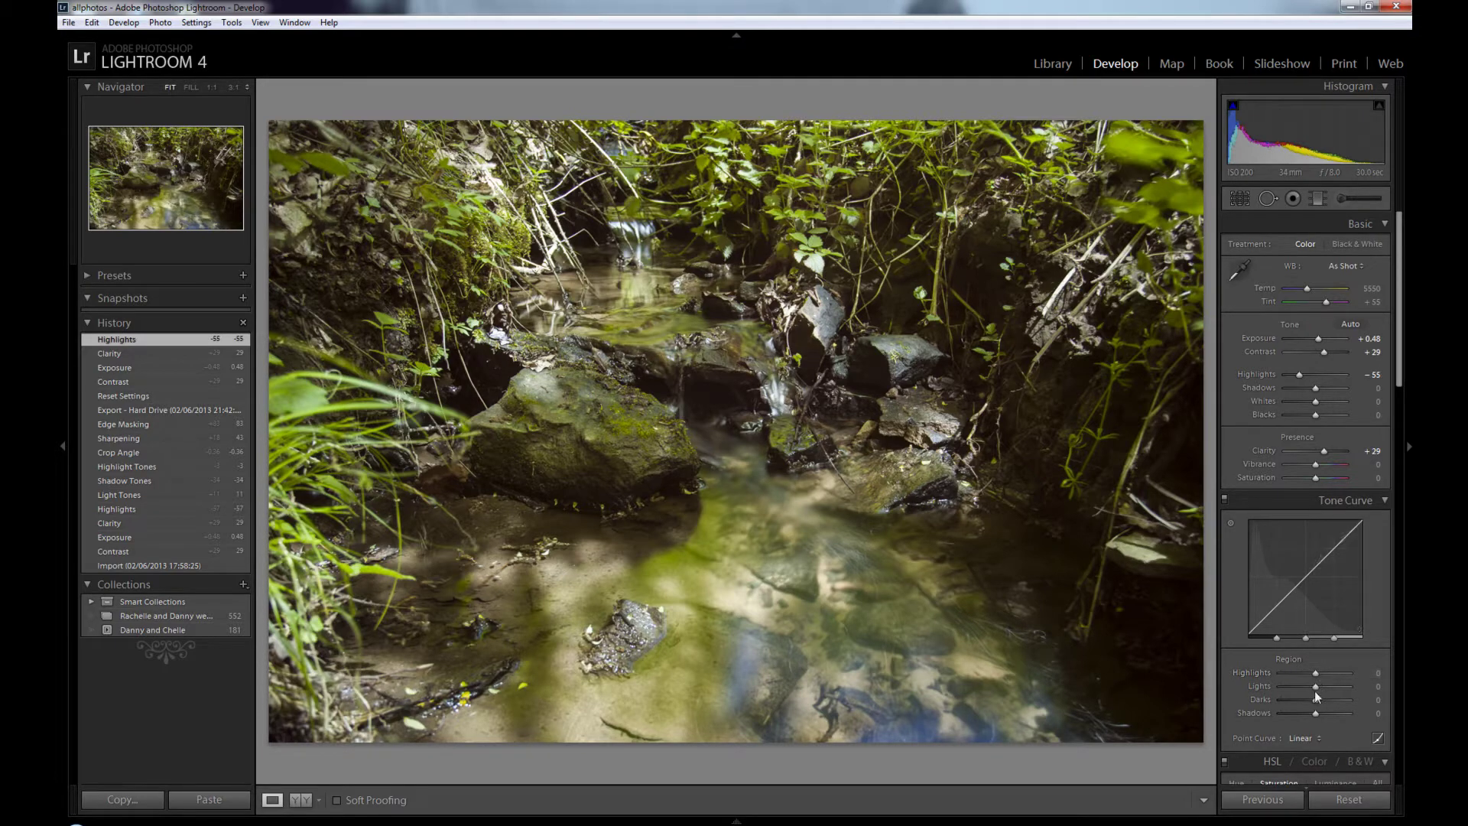
left_click_drag(1314, 687, 1319, 684)
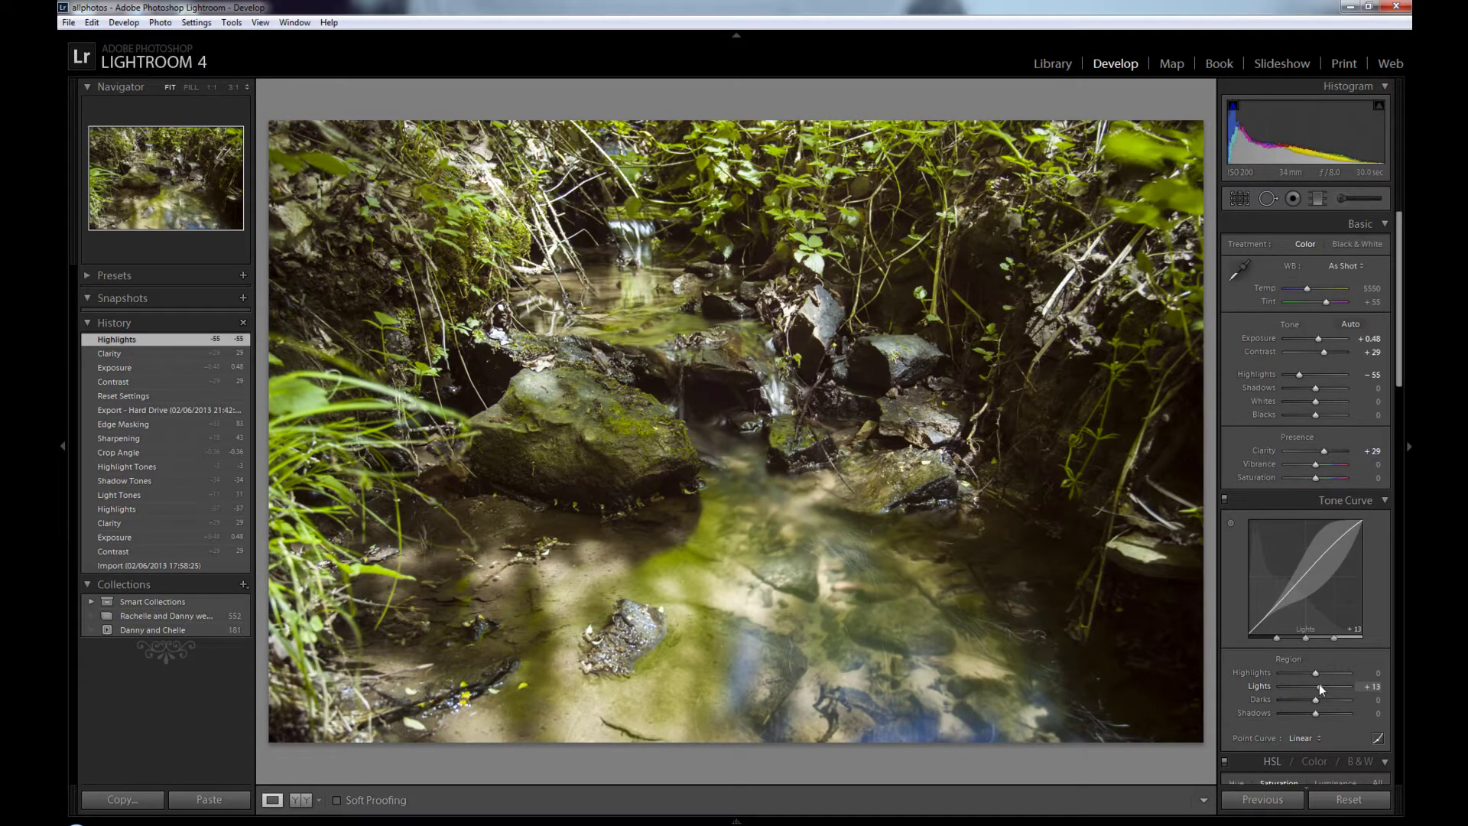
left_click_drag(1319, 683, 1318, 683)
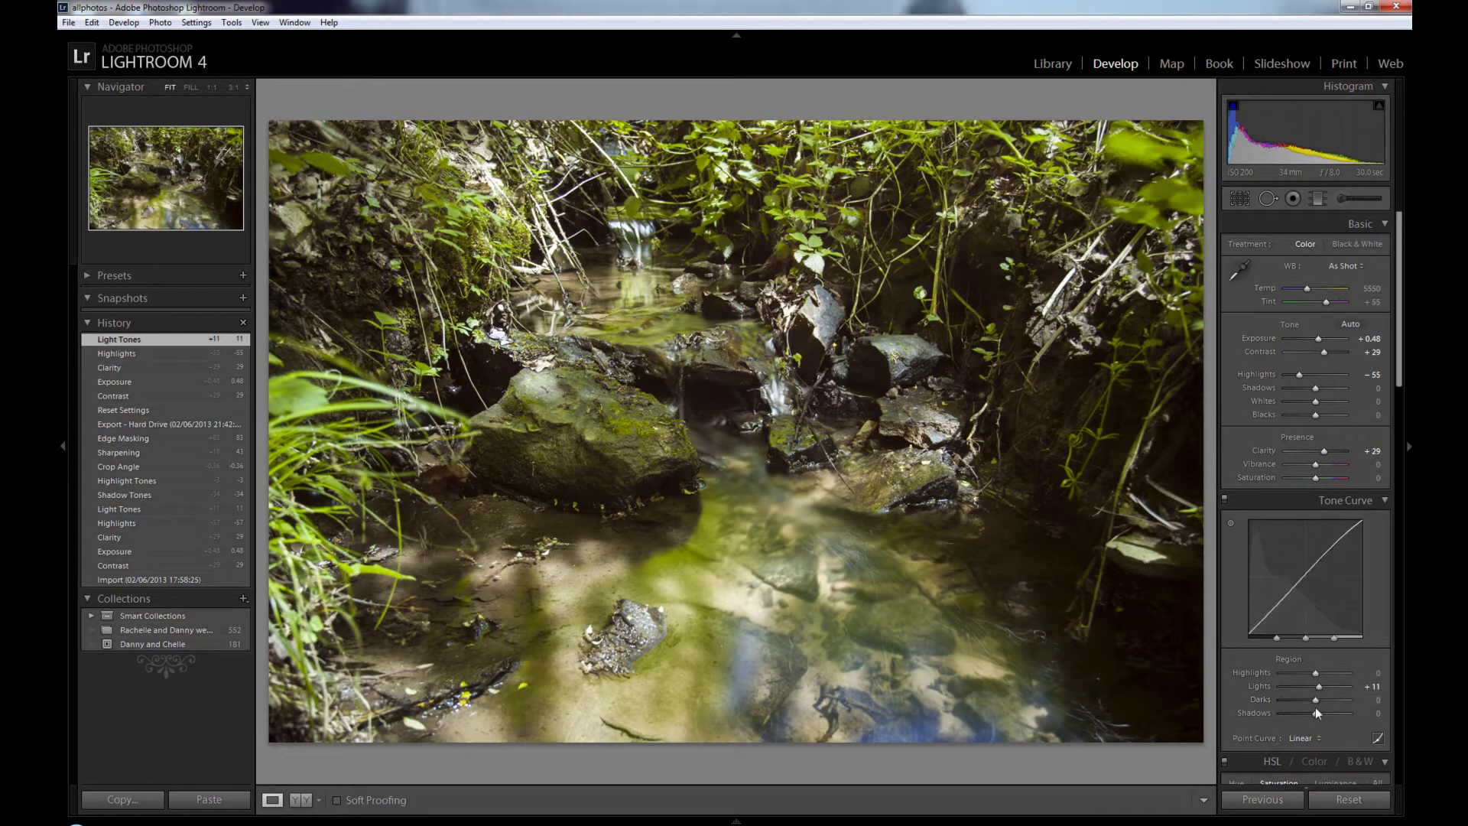
left_click_drag(1315, 712, 1297, 714)
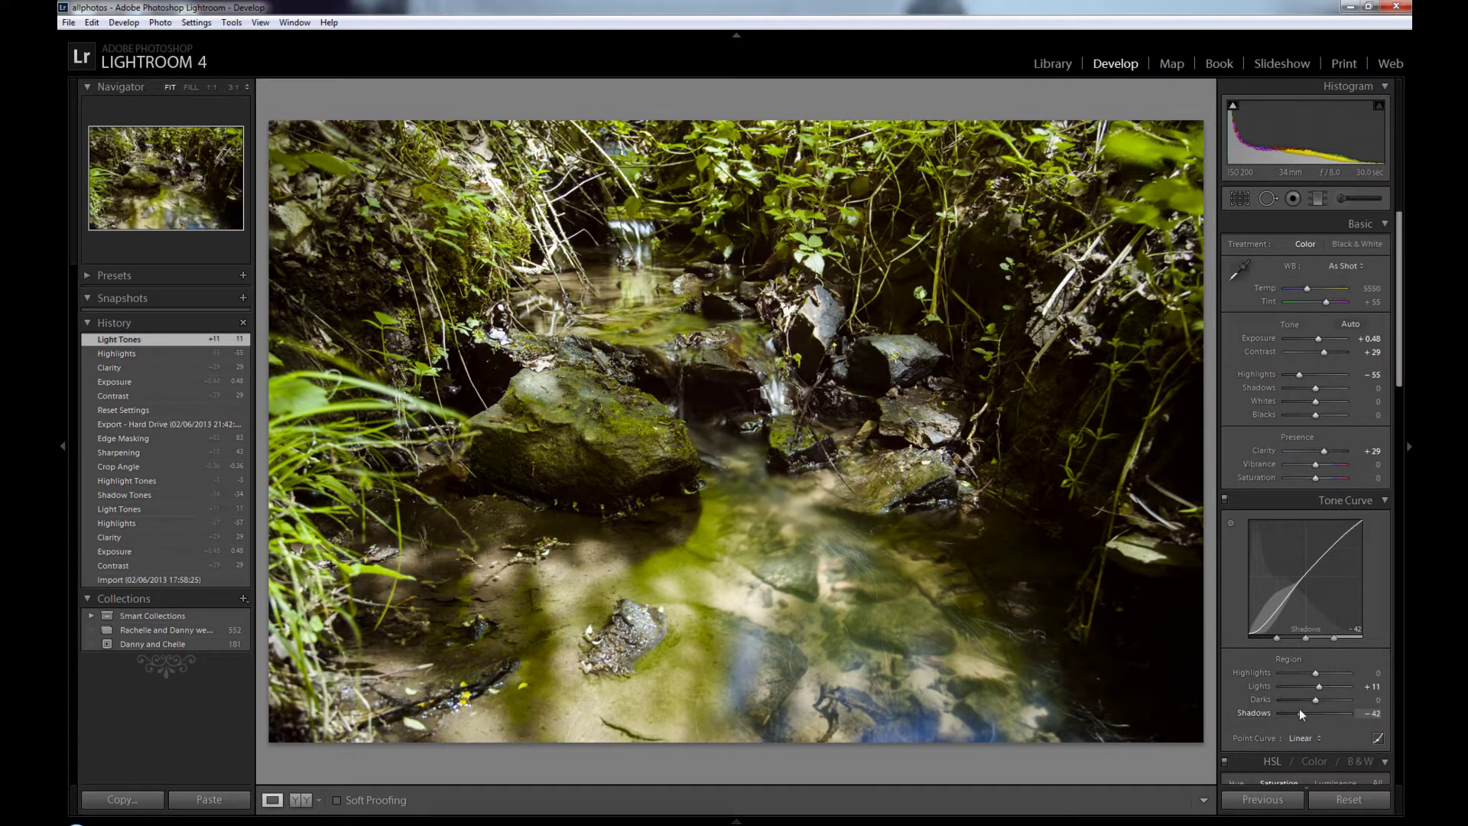
left_click_drag(1299, 708, 1296, 708)
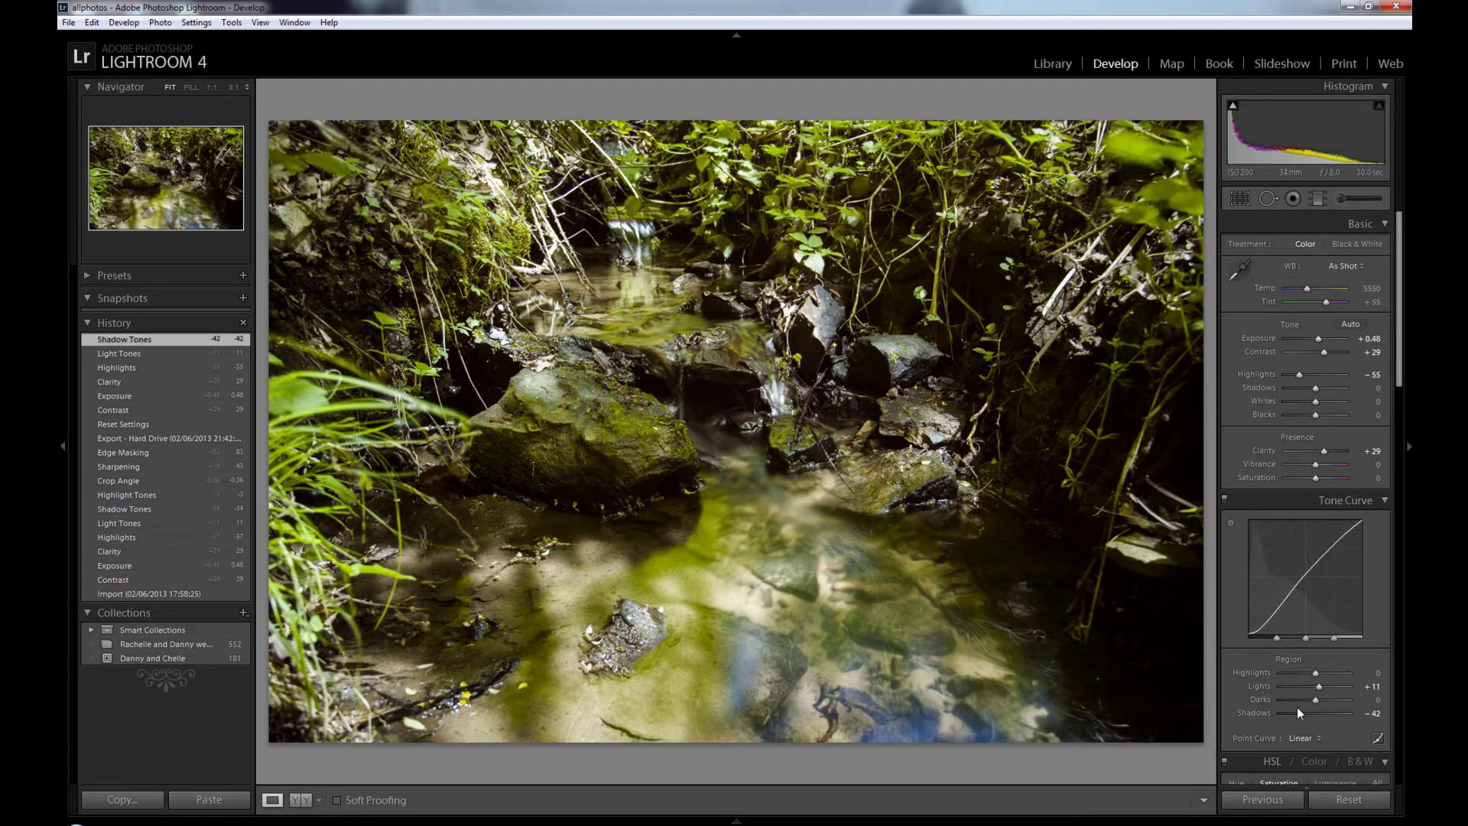
left_click_drag(1315, 675, 1314, 677)
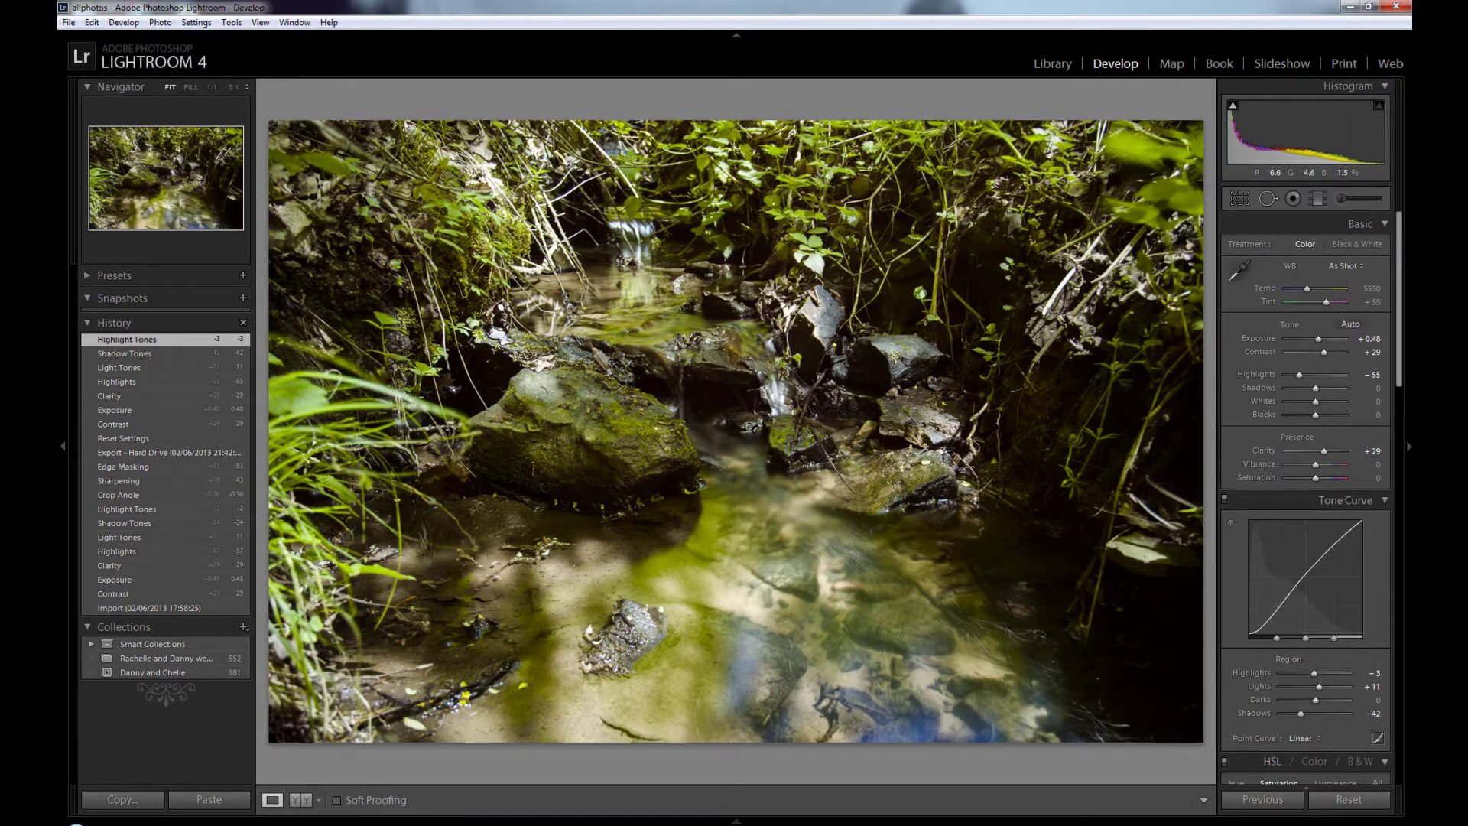
scroll(1323, 662, "down", 5)
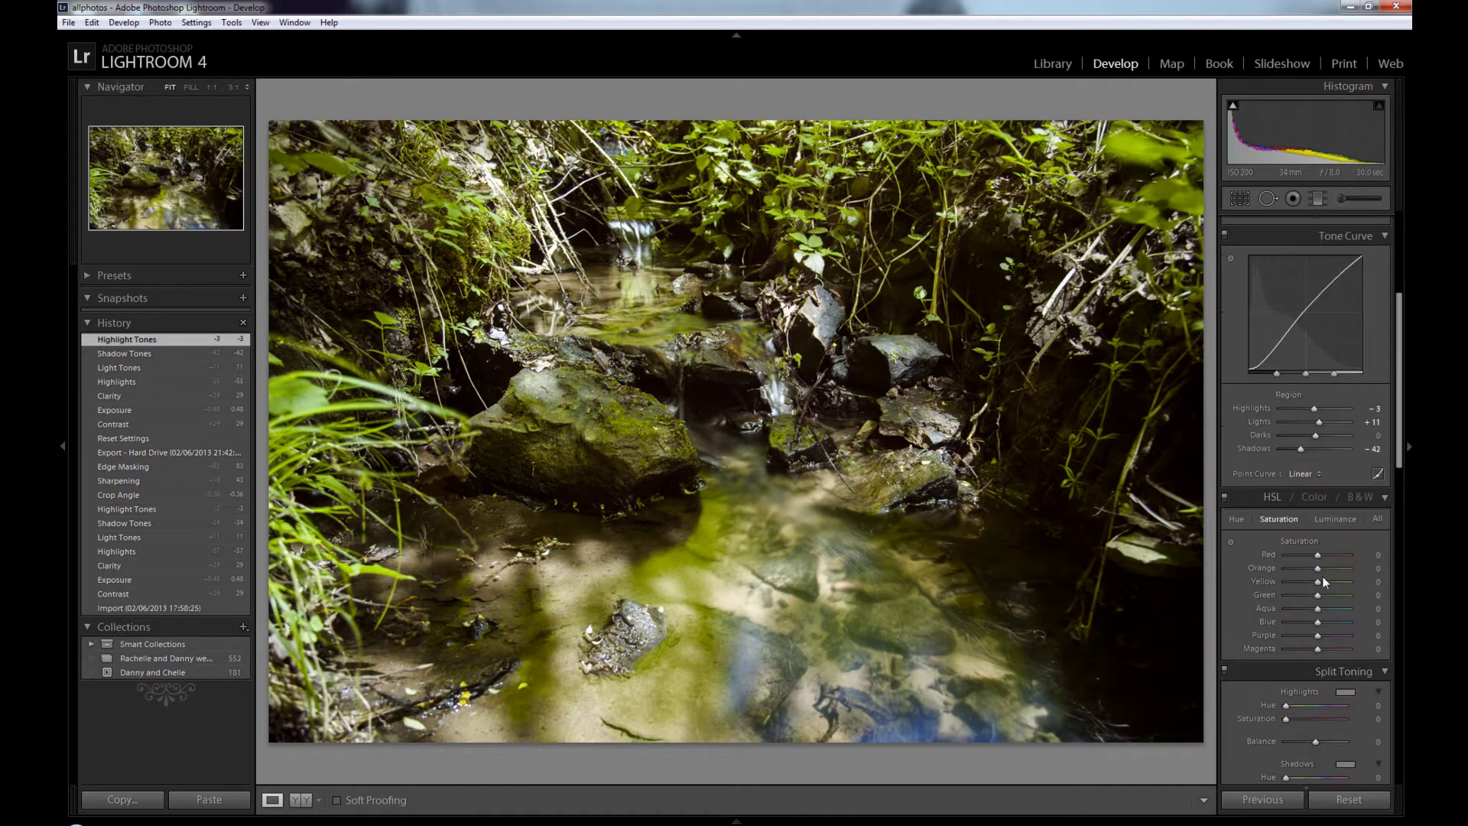
Step: Set sharpening Masking to 90 while previewing the edge mask, then check at 1:1 zoom
scroll(1322, 575, "down", 3)
scroll(1322, 575, "down", 3)
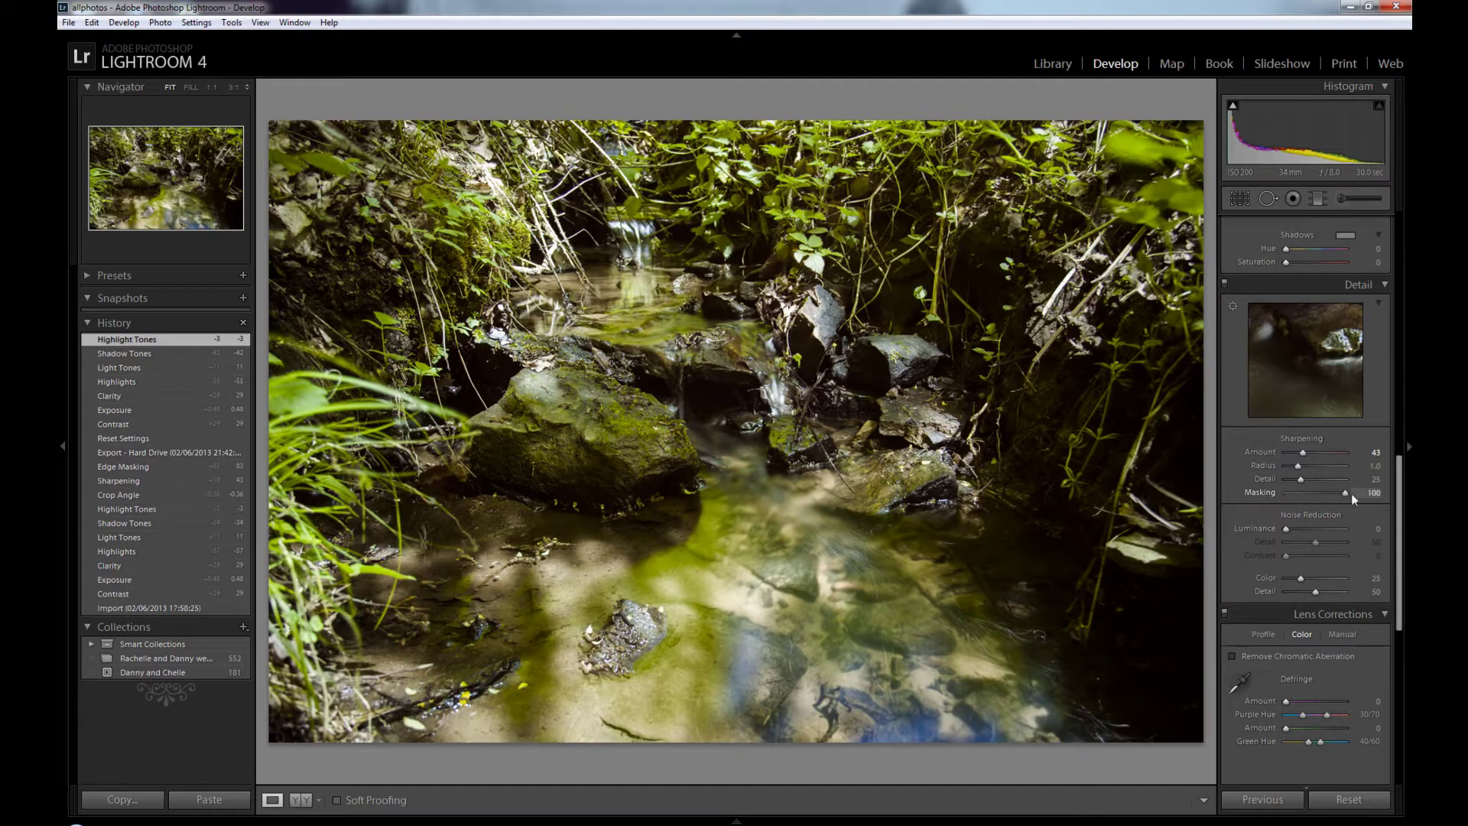
left_click_drag(1338, 498, 1342, 497)
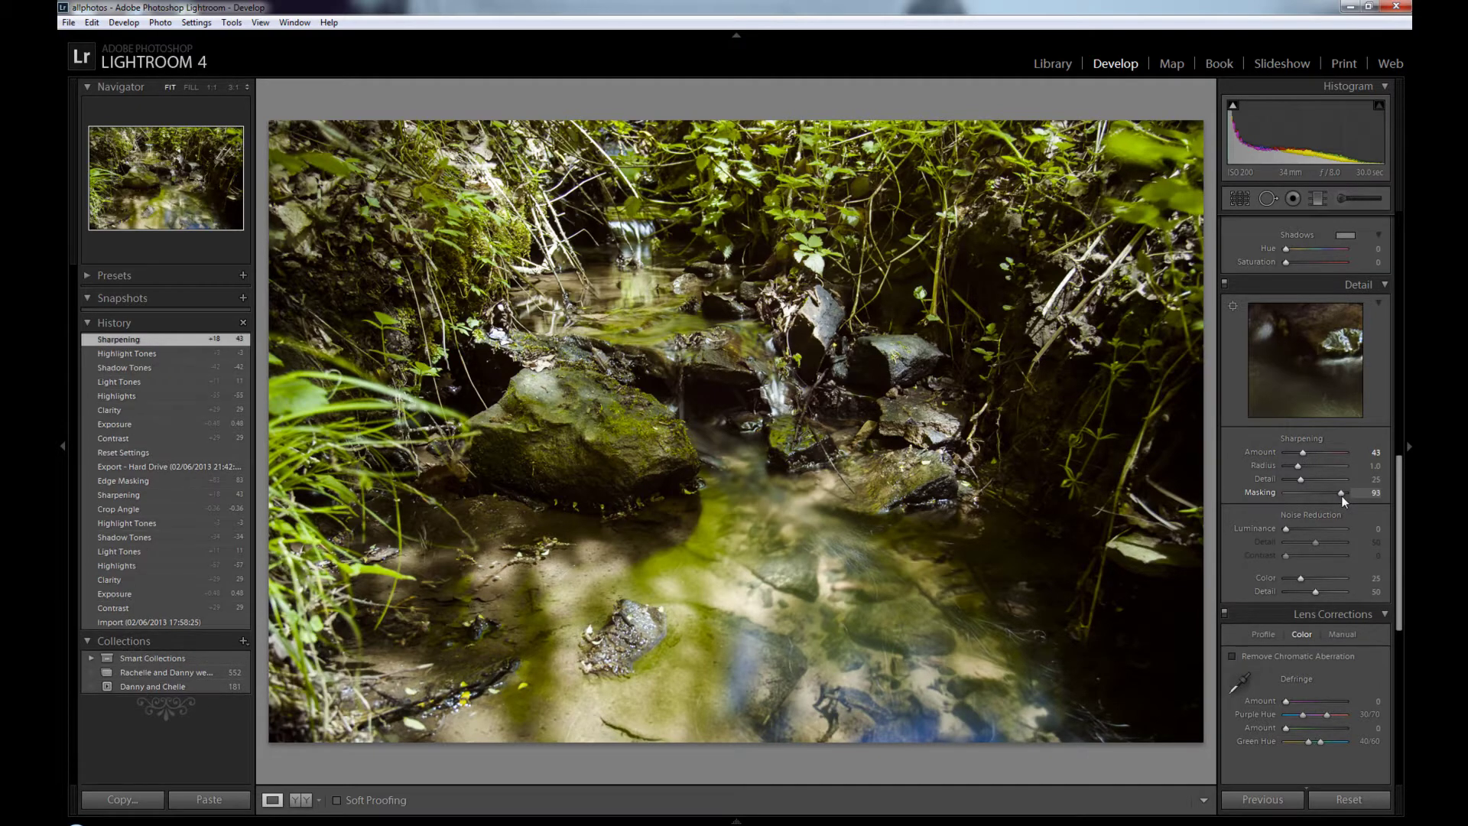
key("alt")
left_click_drag(1341, 494, 1294, 453)
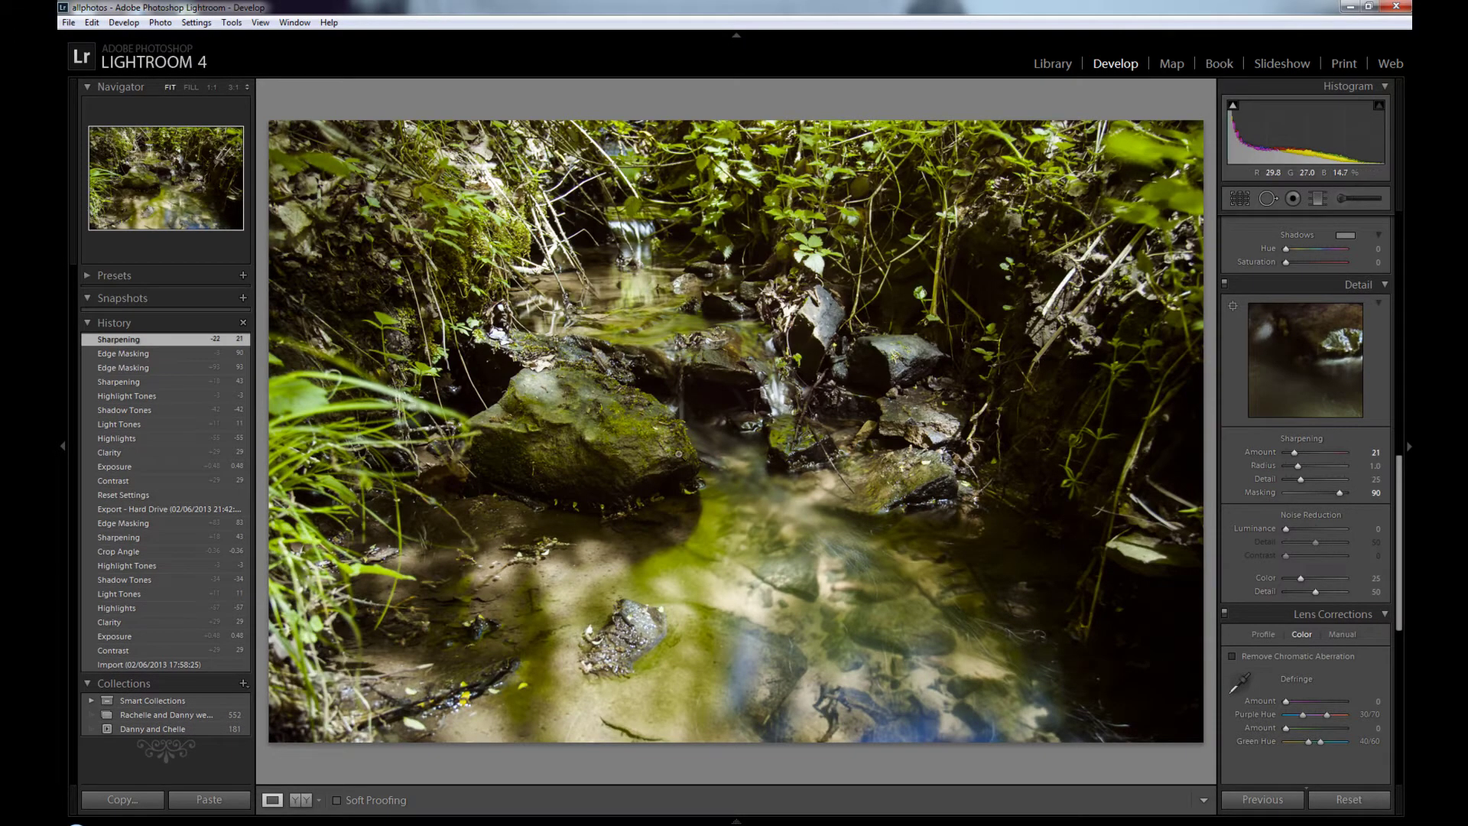
left_click(741, 483)
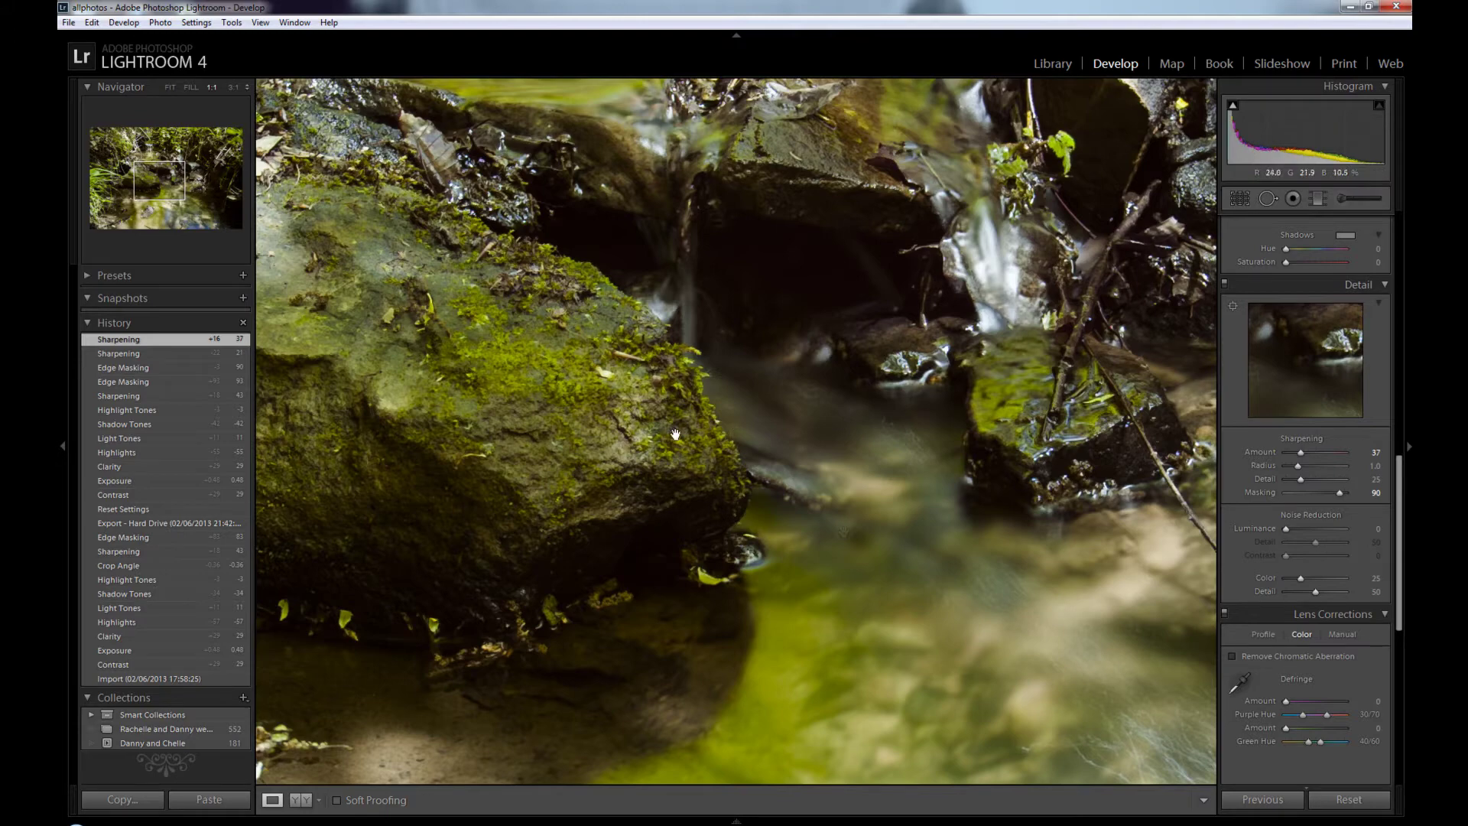
left_click_drag(676, 434, 833, 772)
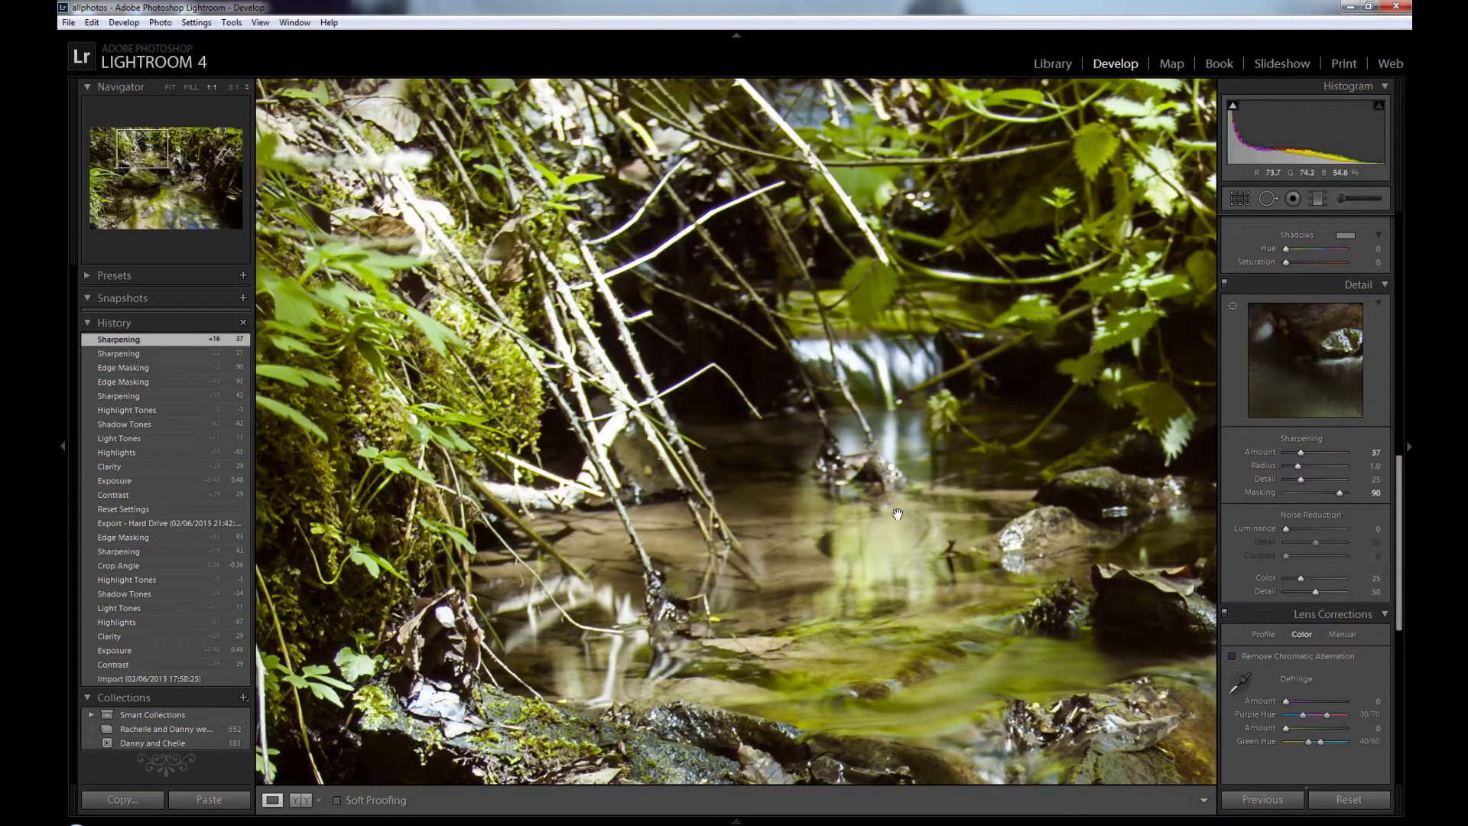
left_click_drag(897, 515, 891, 435)
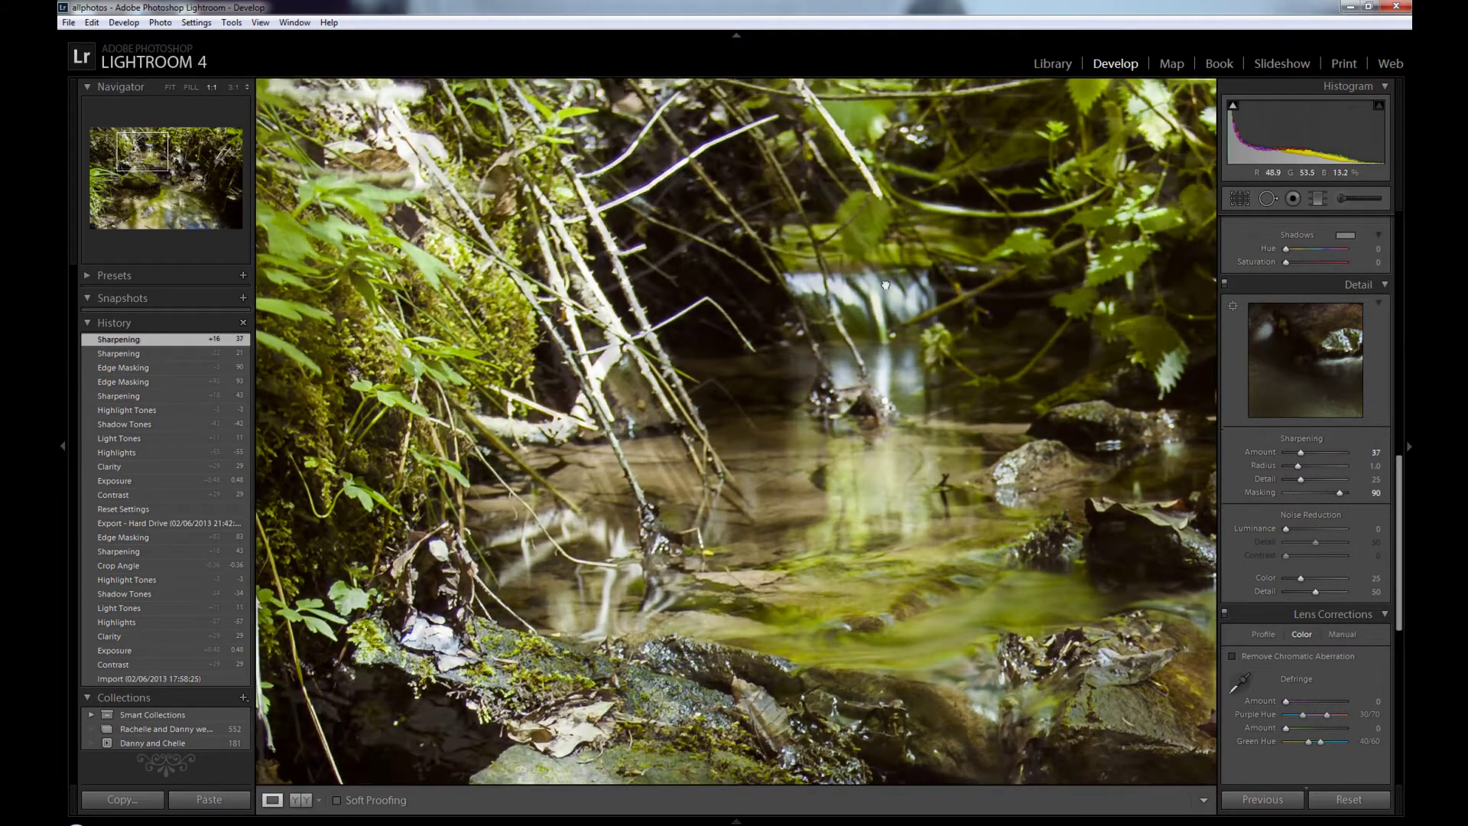
left_click_drag(885, 284, 886, 493)
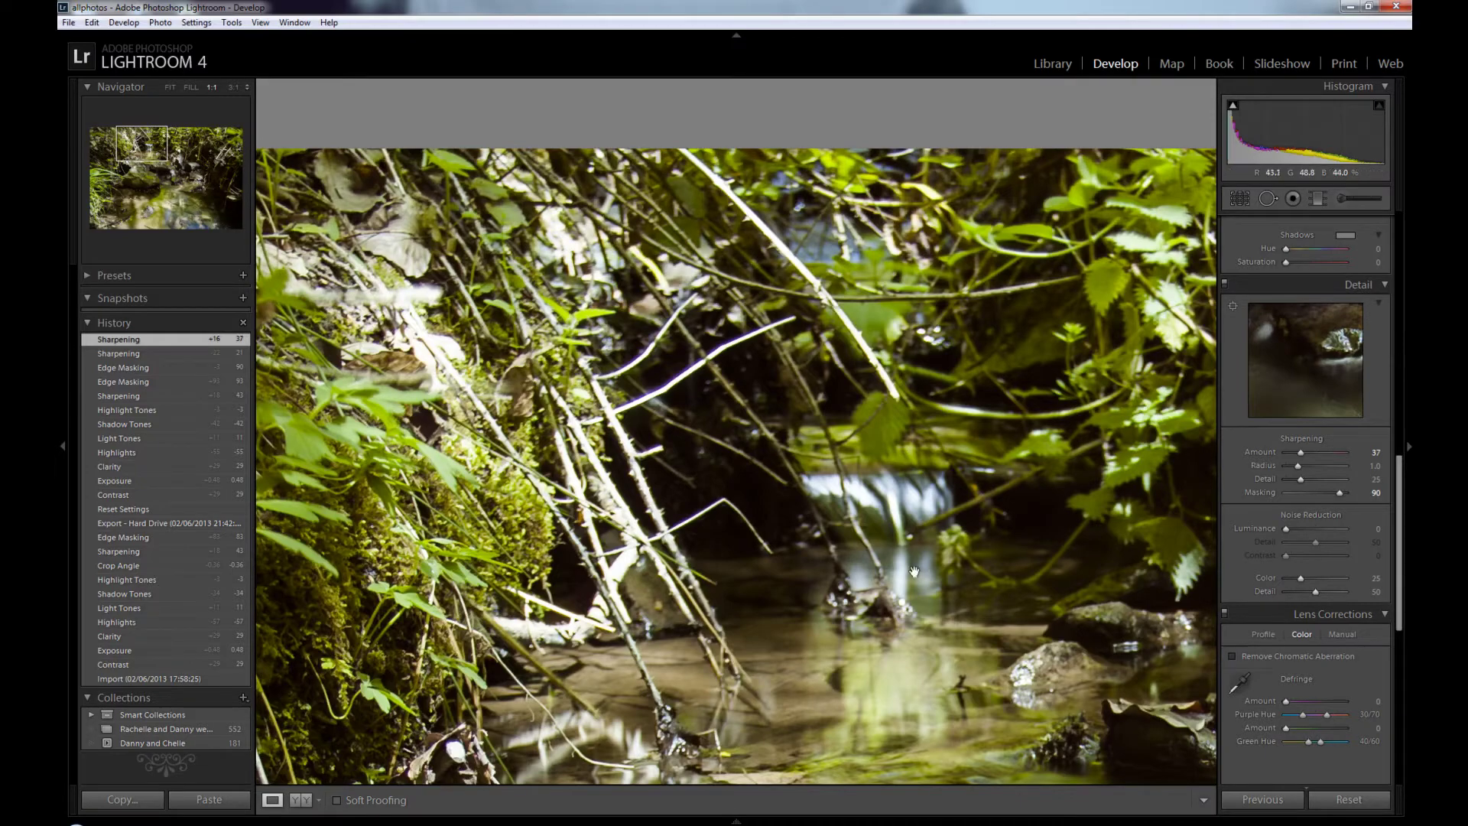
left_click_drag(1085, 635, 979, 321)
left_click_drag(1193, 428, 856, 375)
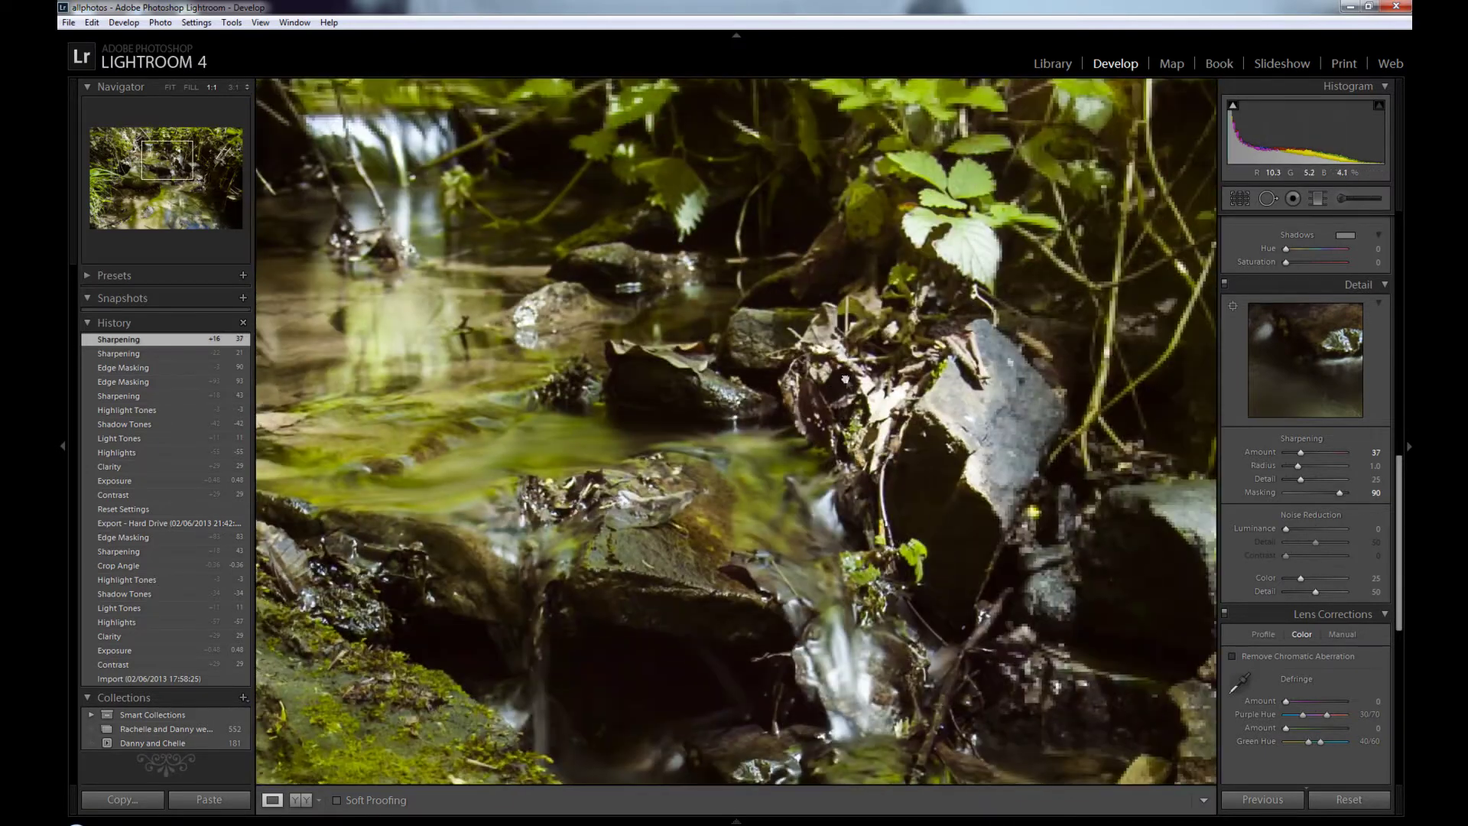
left_click_drag(864, 673, 856, 382)
left_click_drag(883, 541, 872, 360)
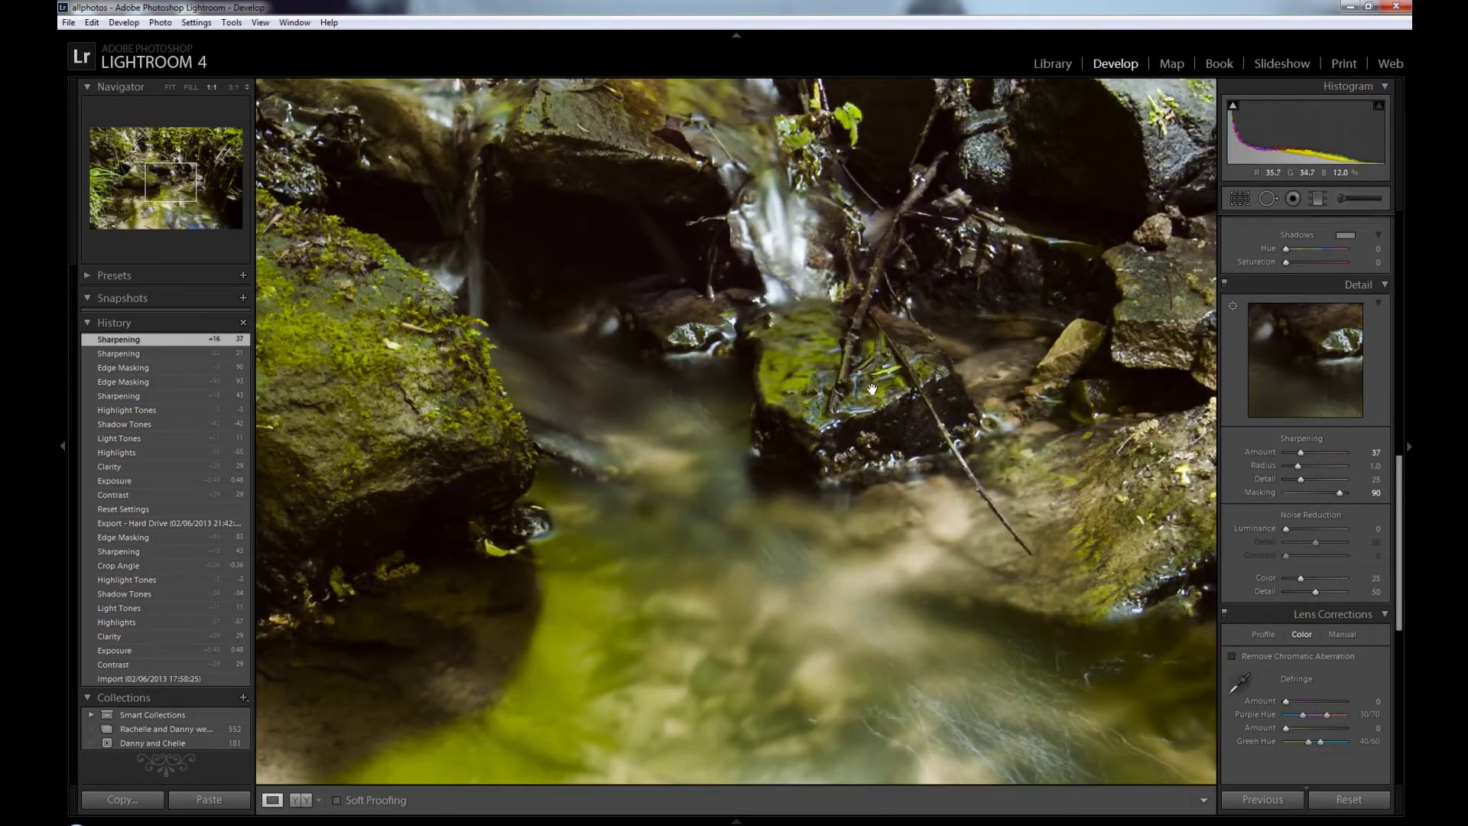
left_click_drag(1071, 428, 834, 451)
left_click_drag(1009, 661, 872, 395)
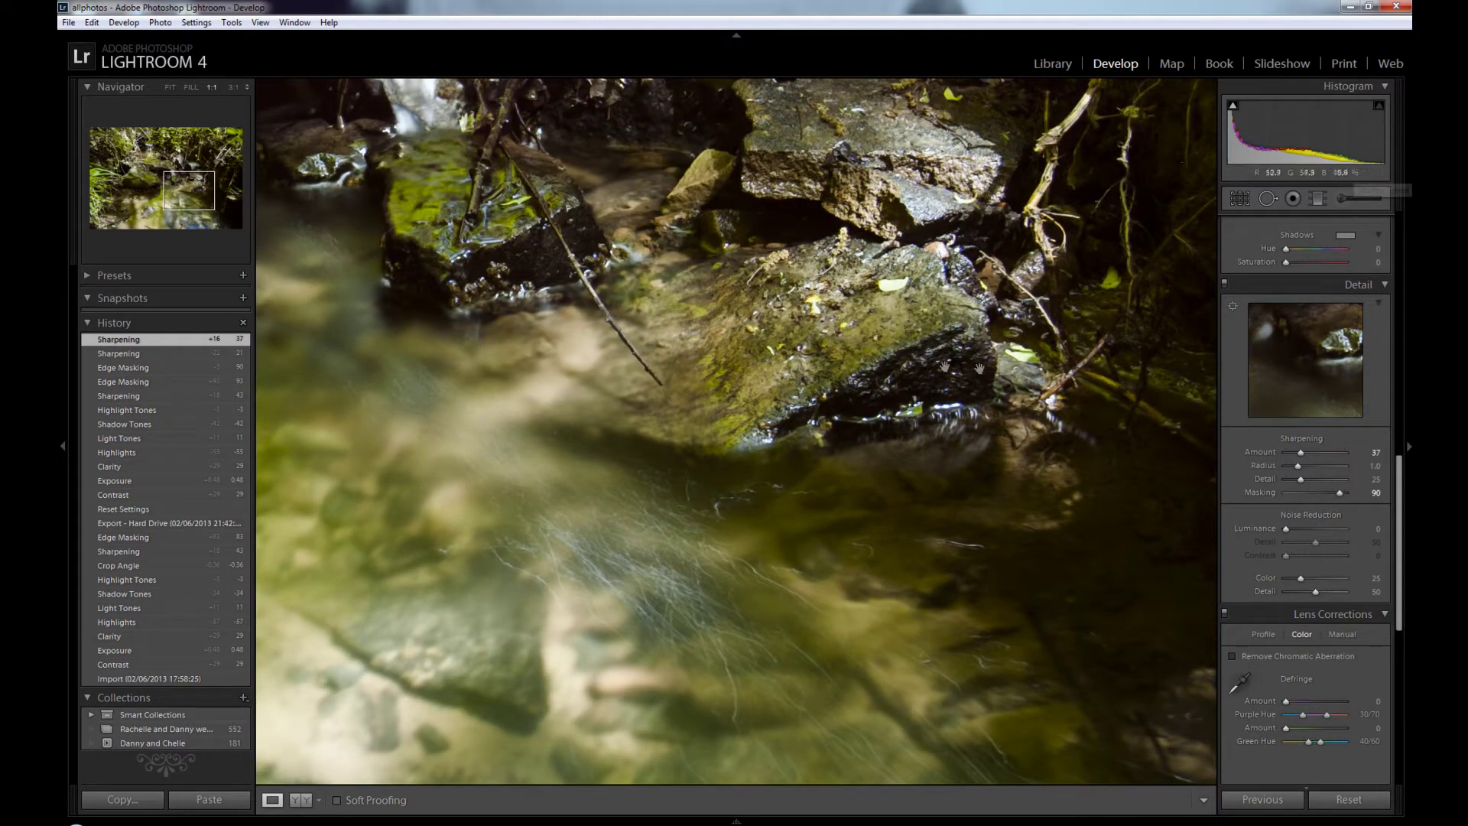
left_click(652, 374)
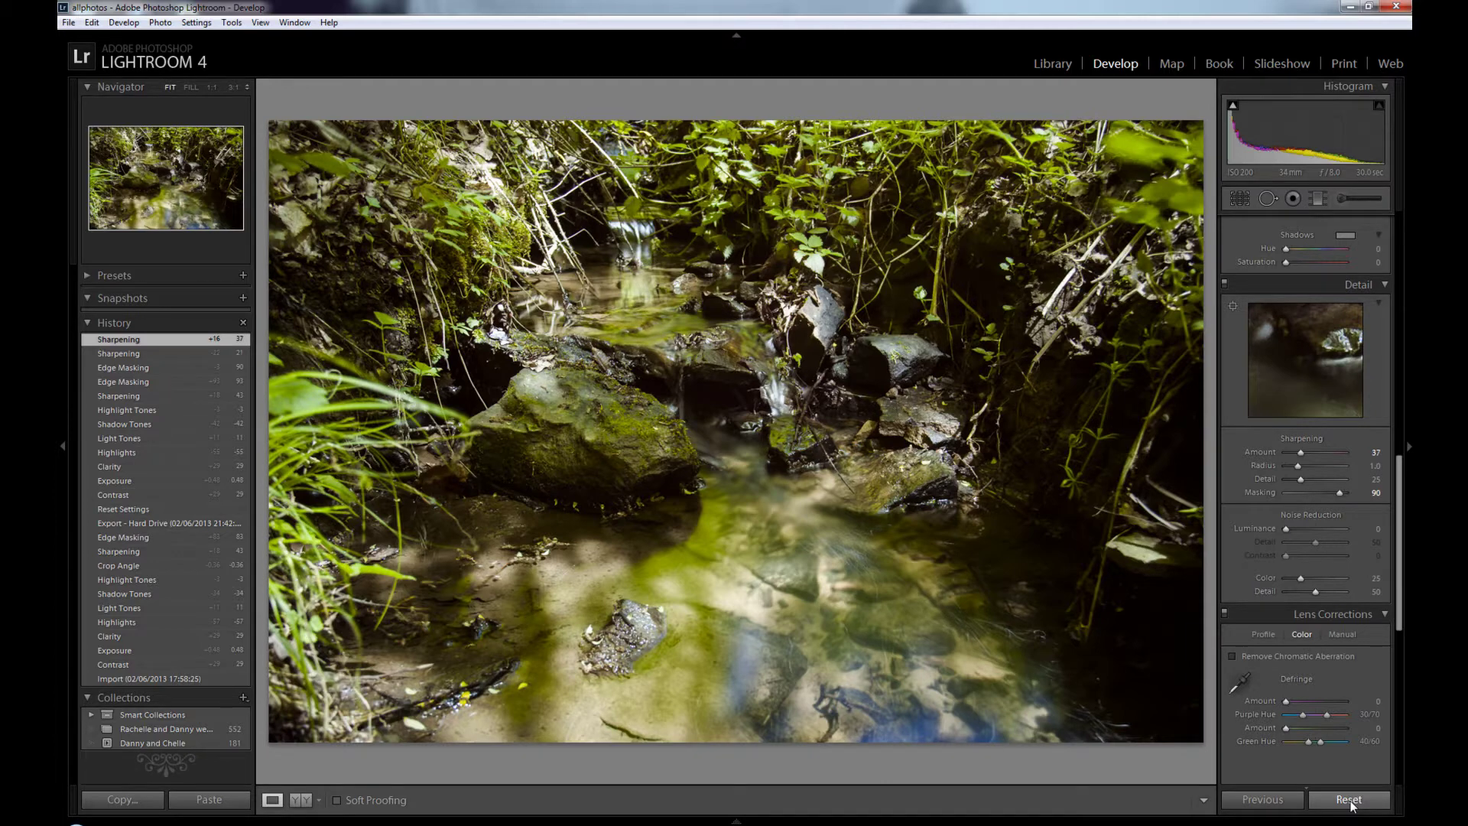
Step: Compare with the reset original, restore the sharpened History state, and return to Library
left_click(1348, 800)
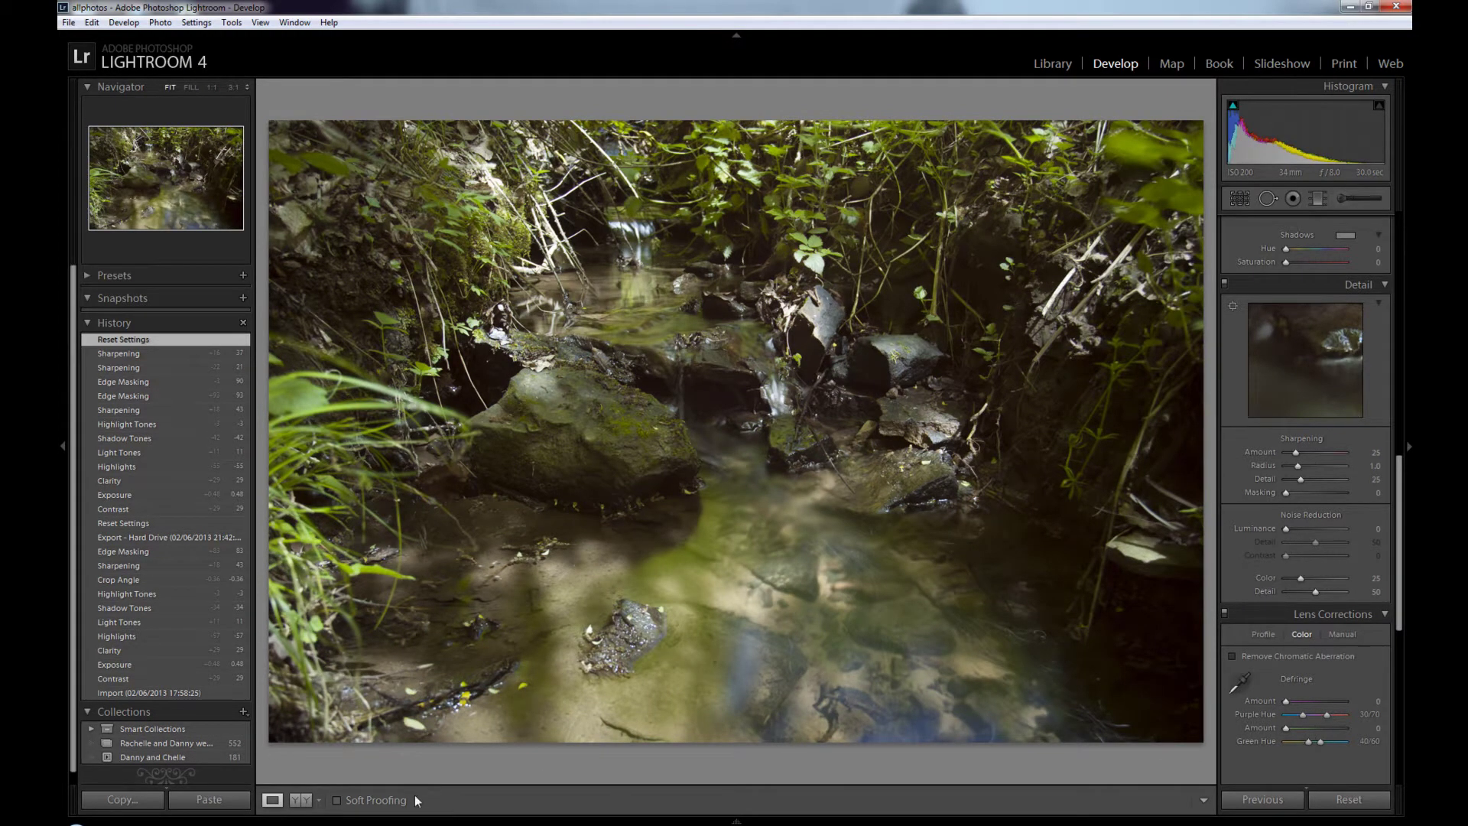
left_click(138, 354)
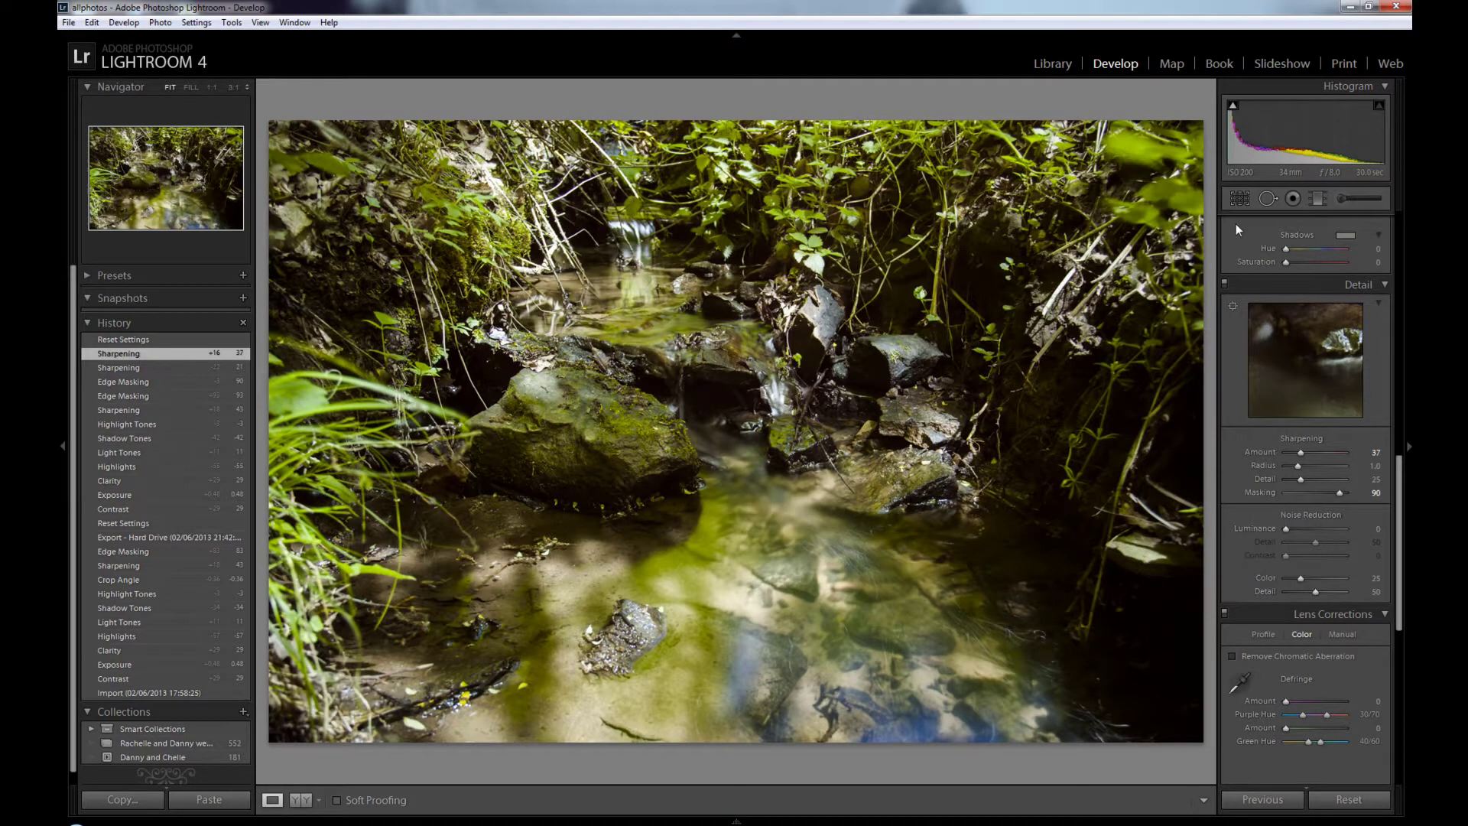
left_click(1058, 63)
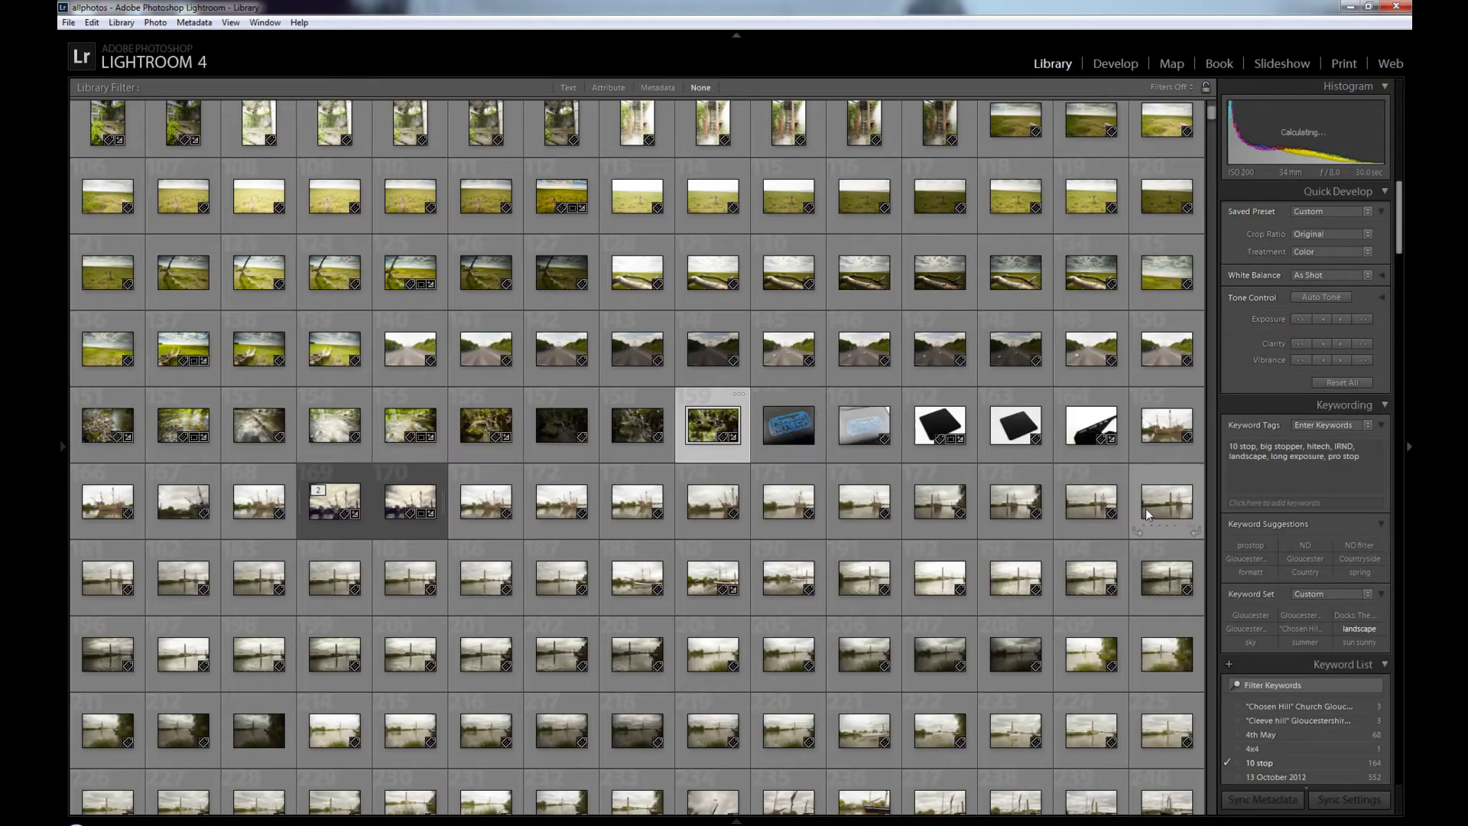
Step: Select thumbnail 156, open it in Develop, and reset all its adjustments to defaults
left_click(482, 425)
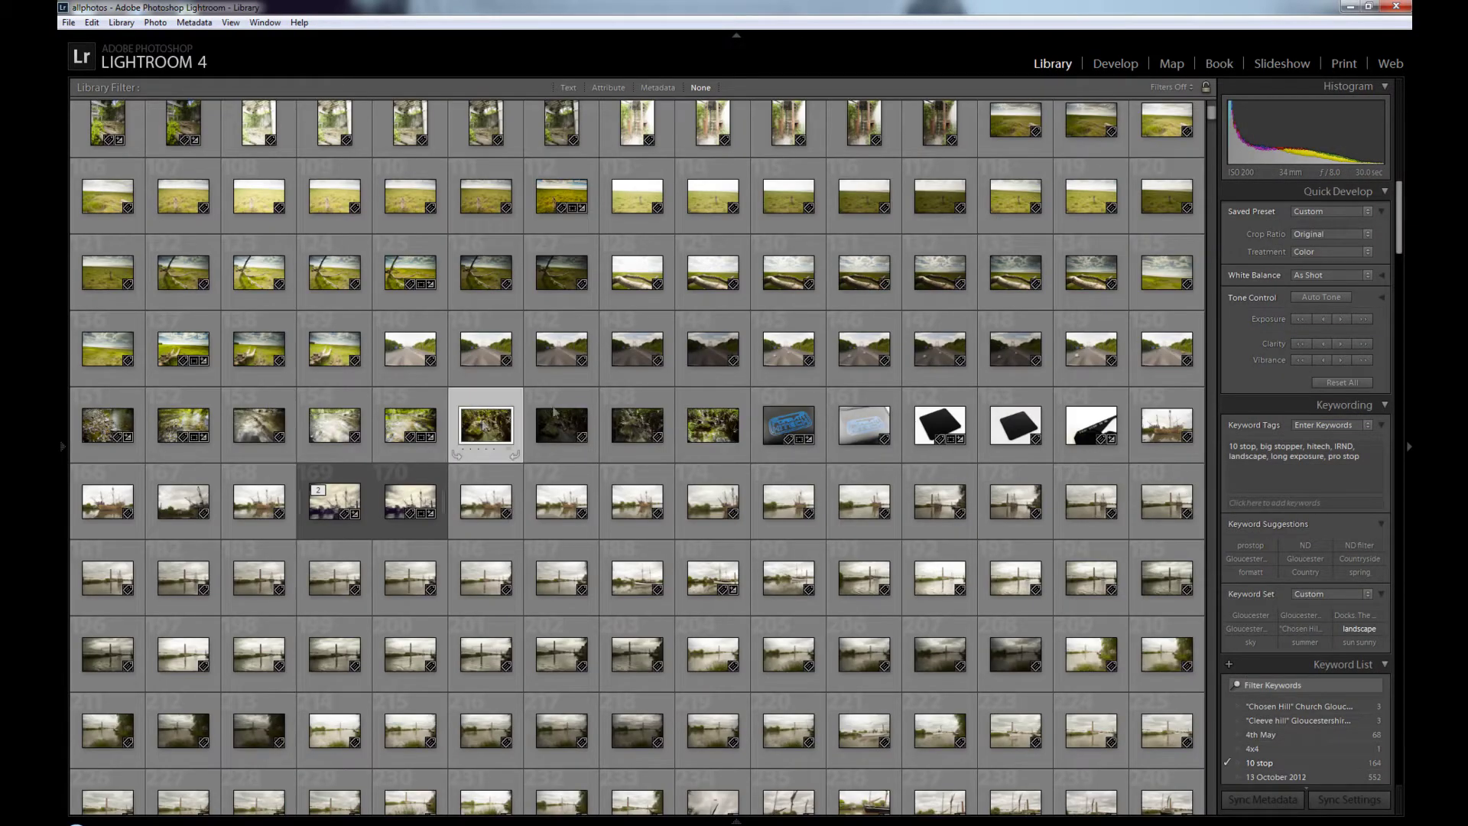
left_click(1114, 64)
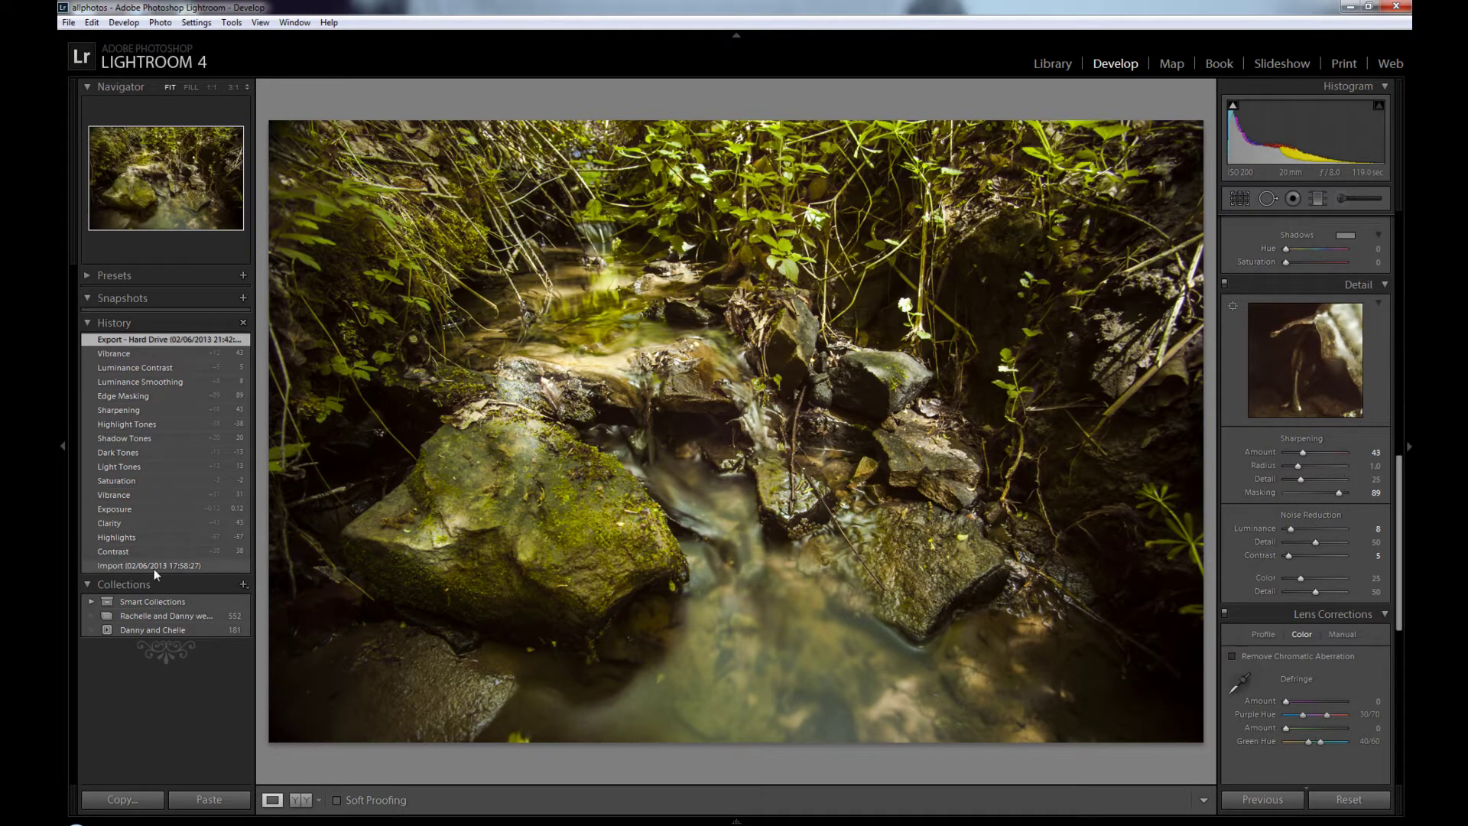
left_click(1345, 807)
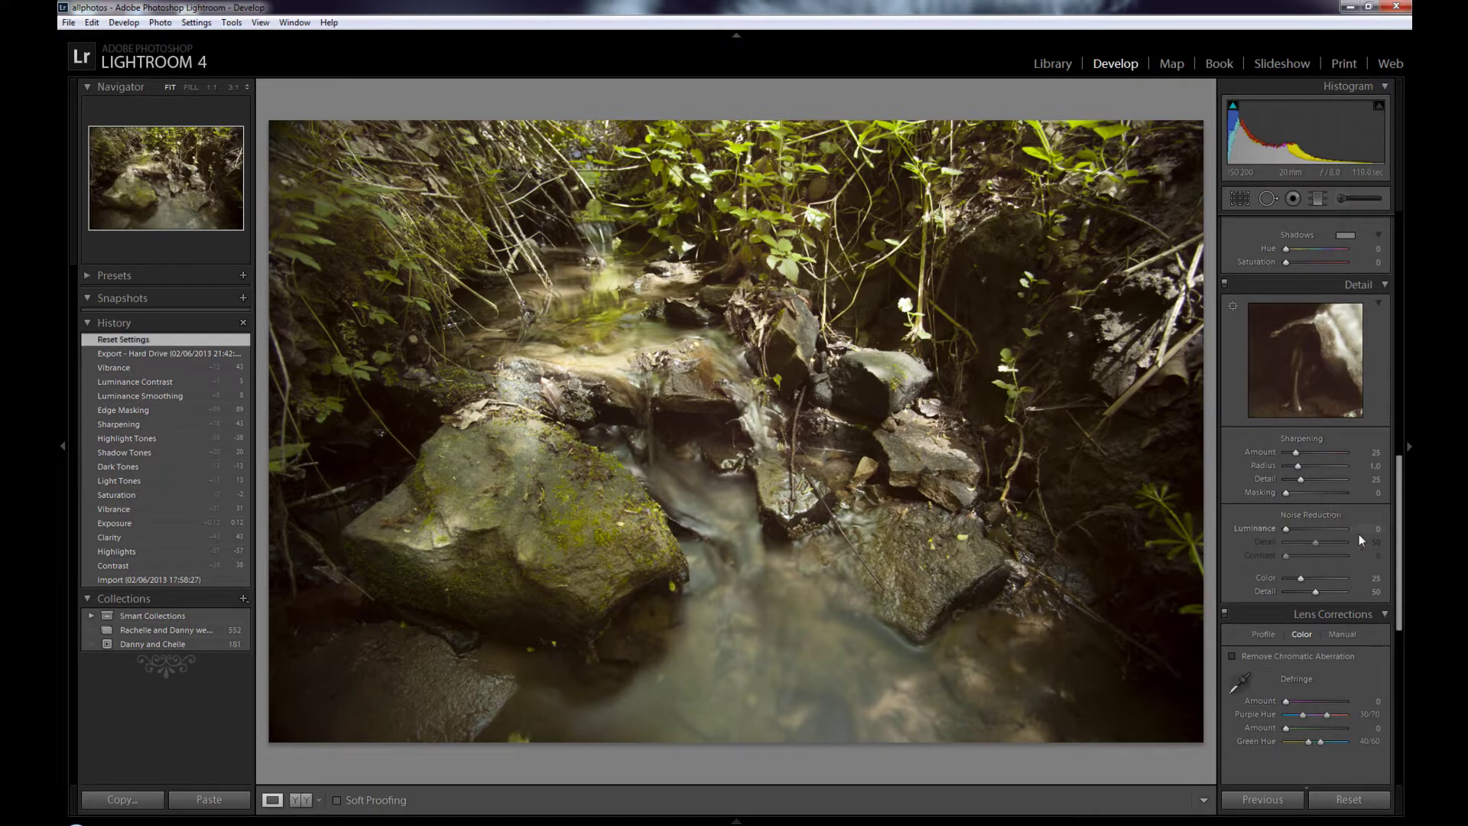
Step: Scroll up to the Basic panel and begin raising the photo's Contrast
scroll(1359, 534, "up", 5)
scroll(1363, 423, "up", 5)
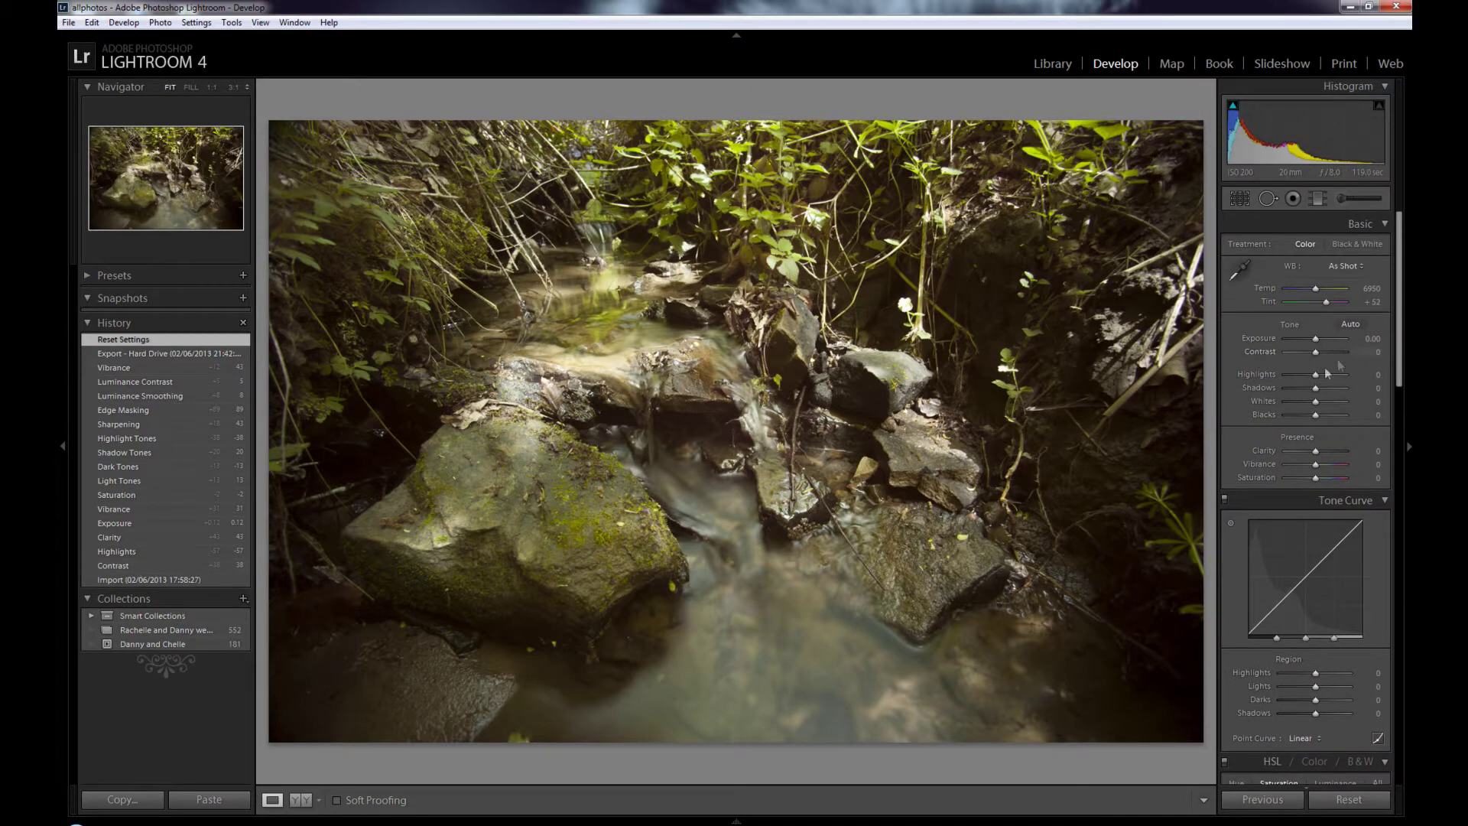
left_click_drag(1315, 352, 1319, 351)
Step: Set Contrast +36, Highlights −55, Vibrance +33, Saturation −7 and Clarity +45
left_click_drag(1319, 352, 1325, 352)
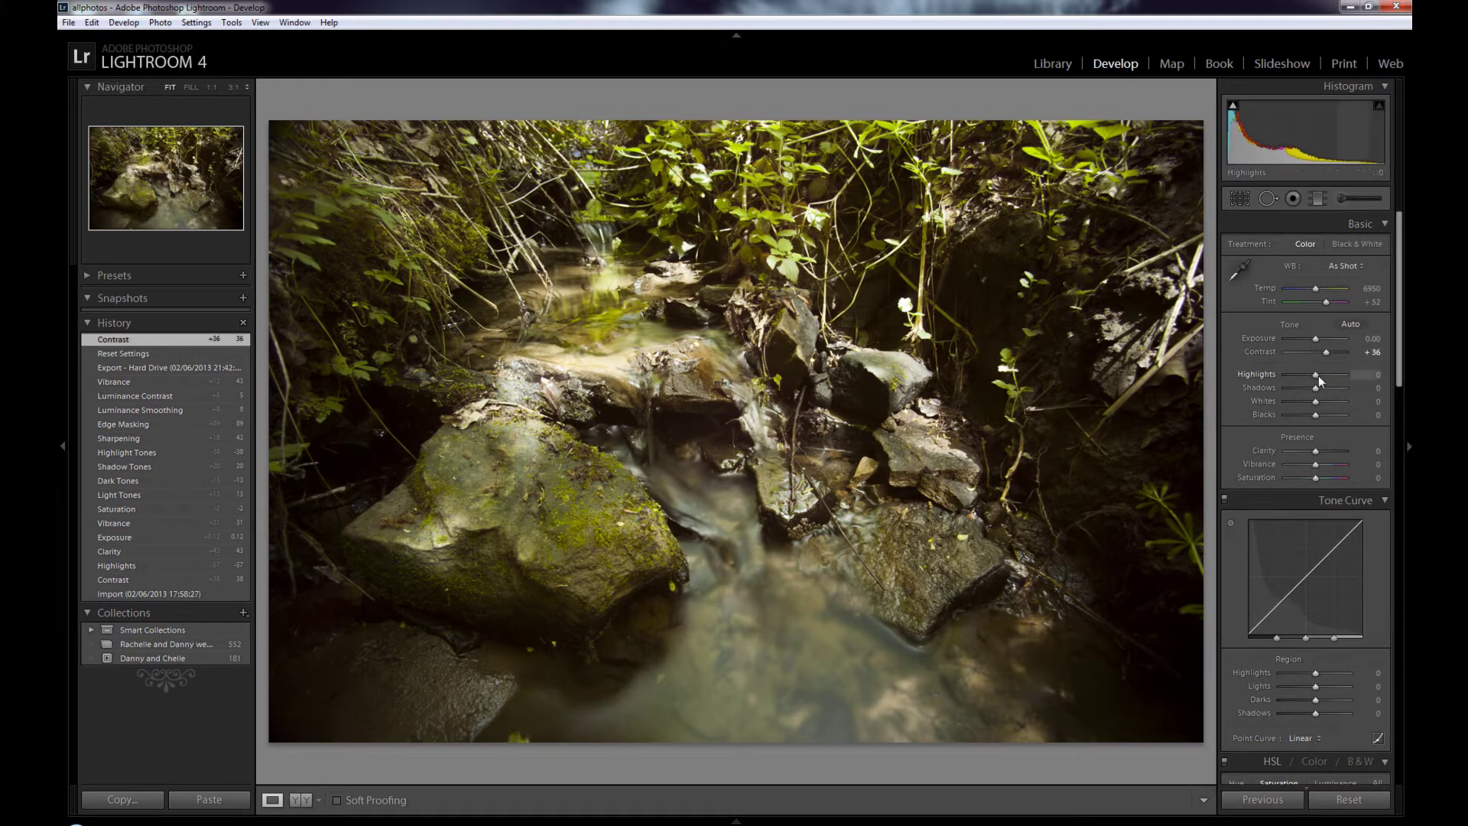
mouse_move(1314, 373)
left_mouse_down()
mouse_move(1295, 373)
mouse_move(1311, 344)
left_mouse_up()
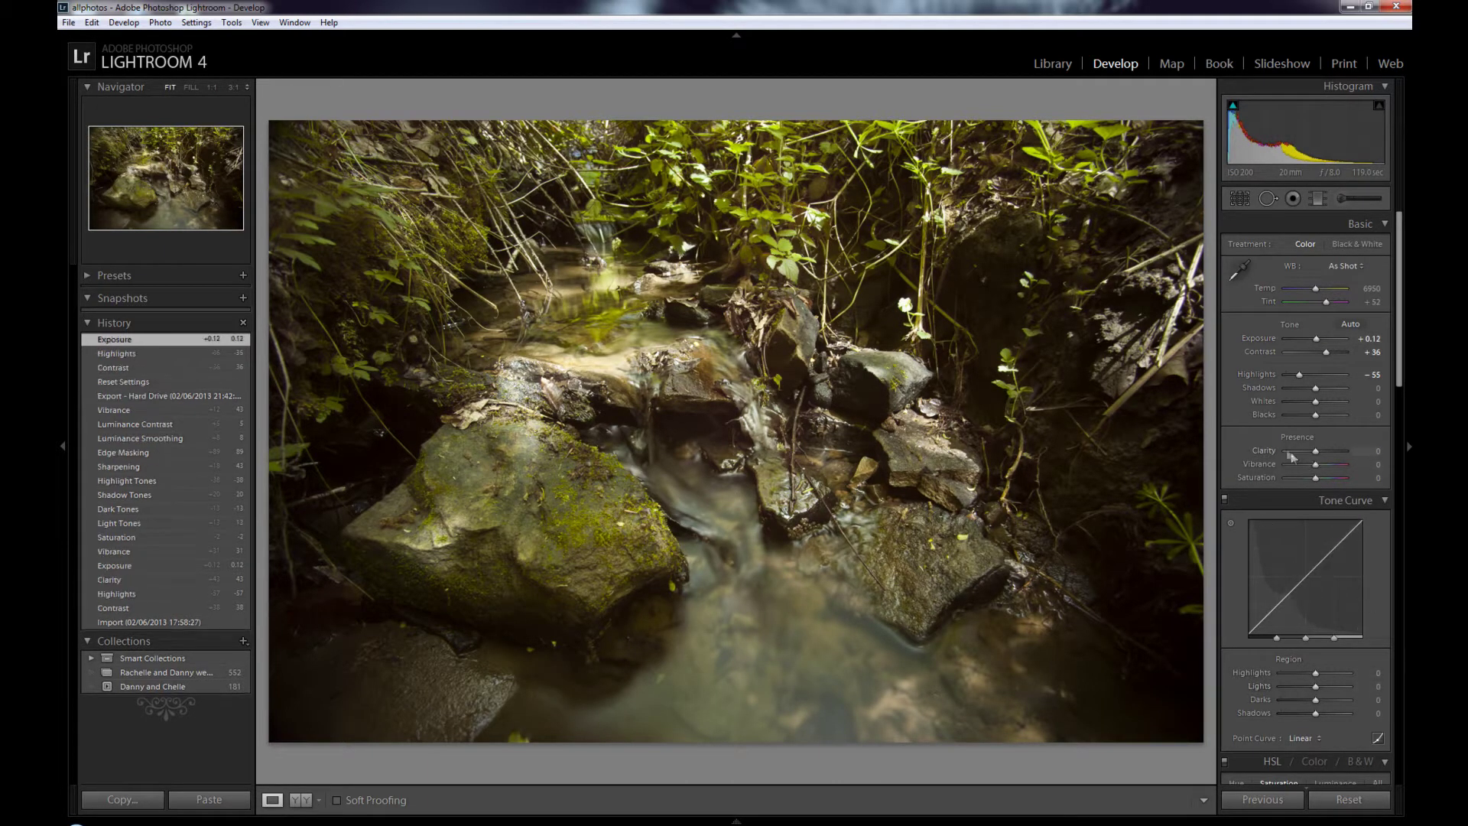
left_click_drag(1314, 467, 1315, 469)
left_click_drag(1323, 464, 1323, 464)
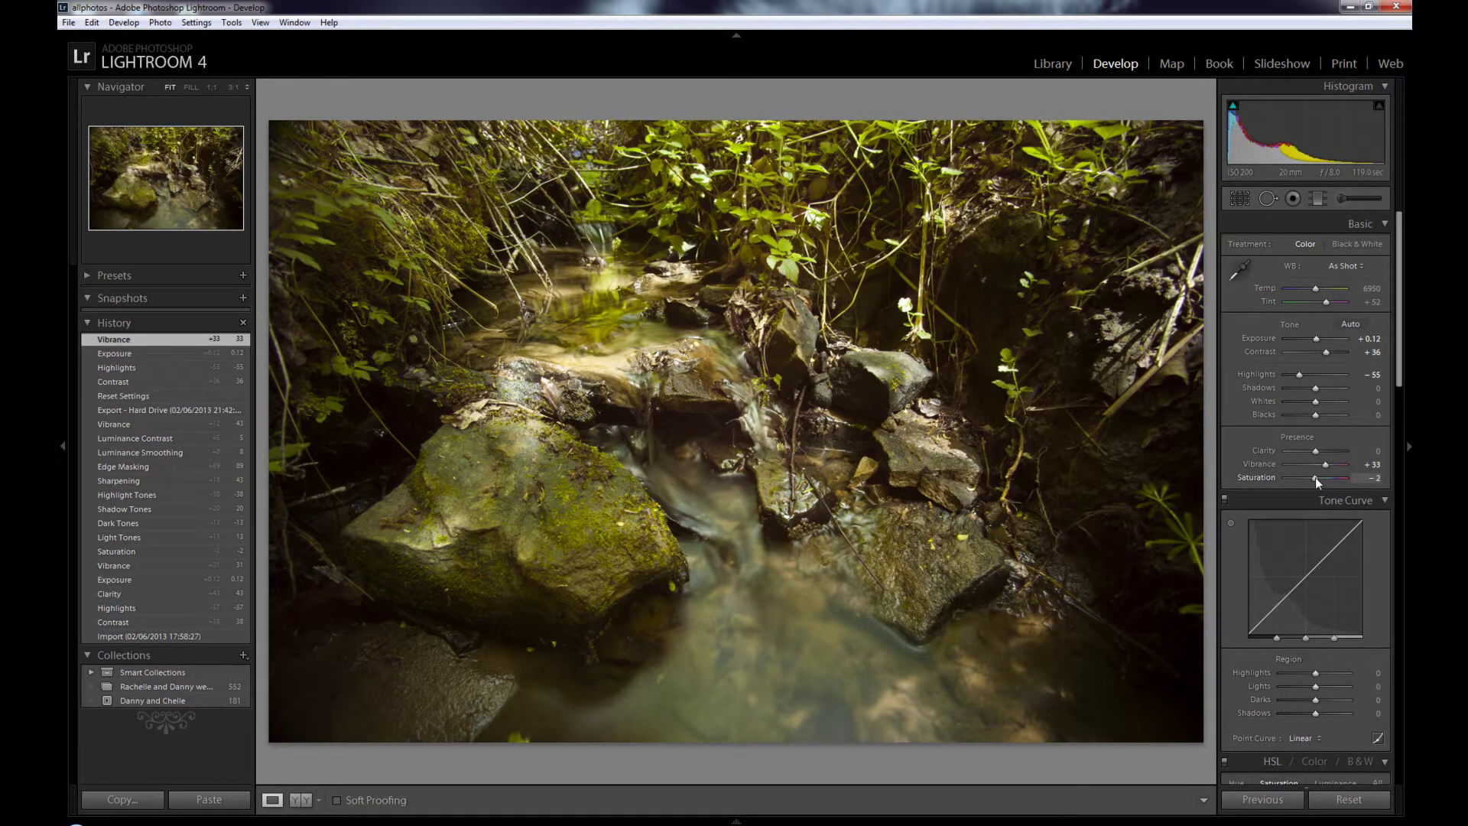
left_click_drag(1315, 477, 1313, 475)
left_click_drag(1317, 476, 1315, 473)
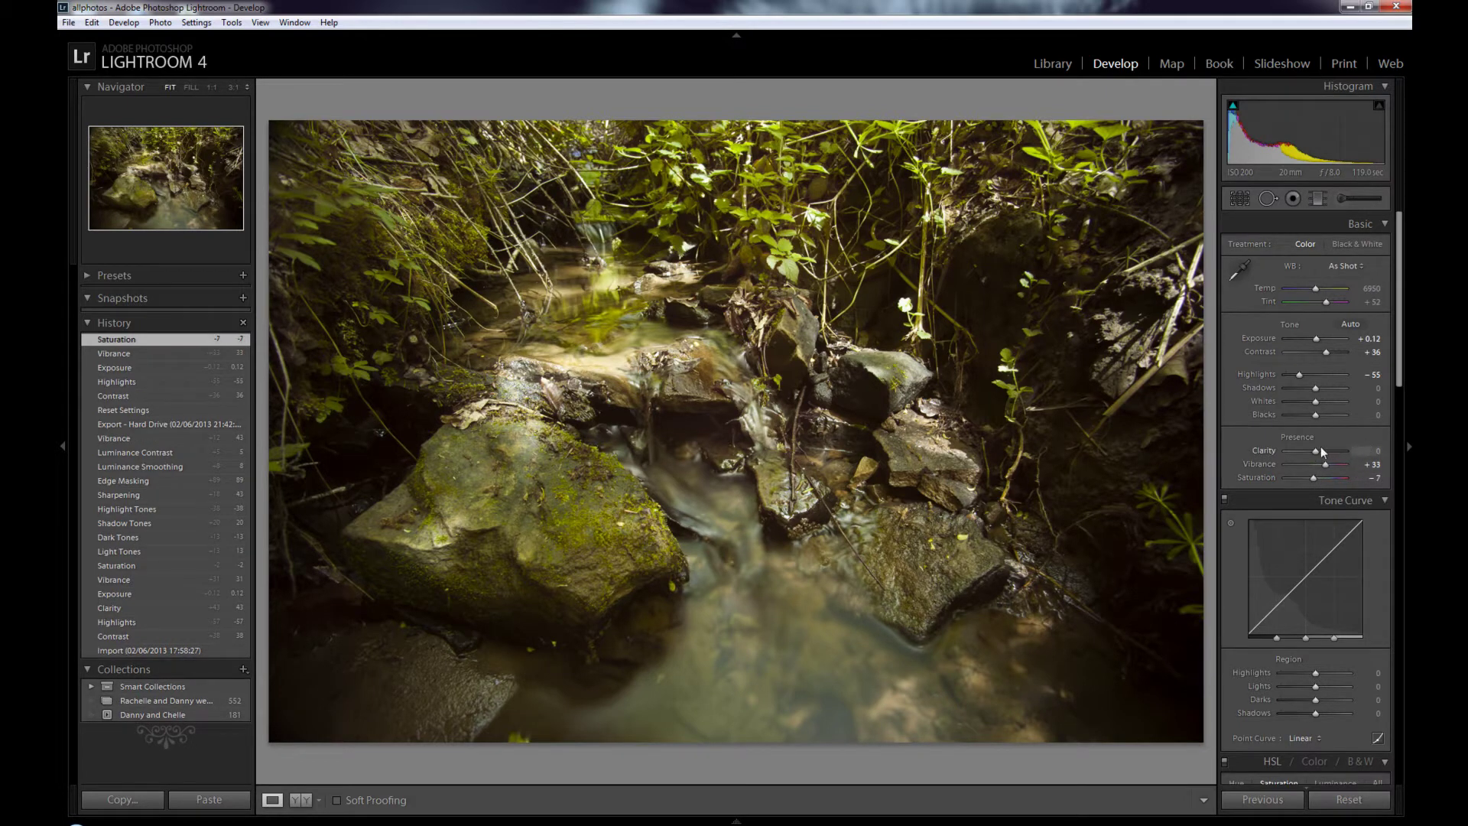
left_click_drag(1315, 452, 1329, 451)
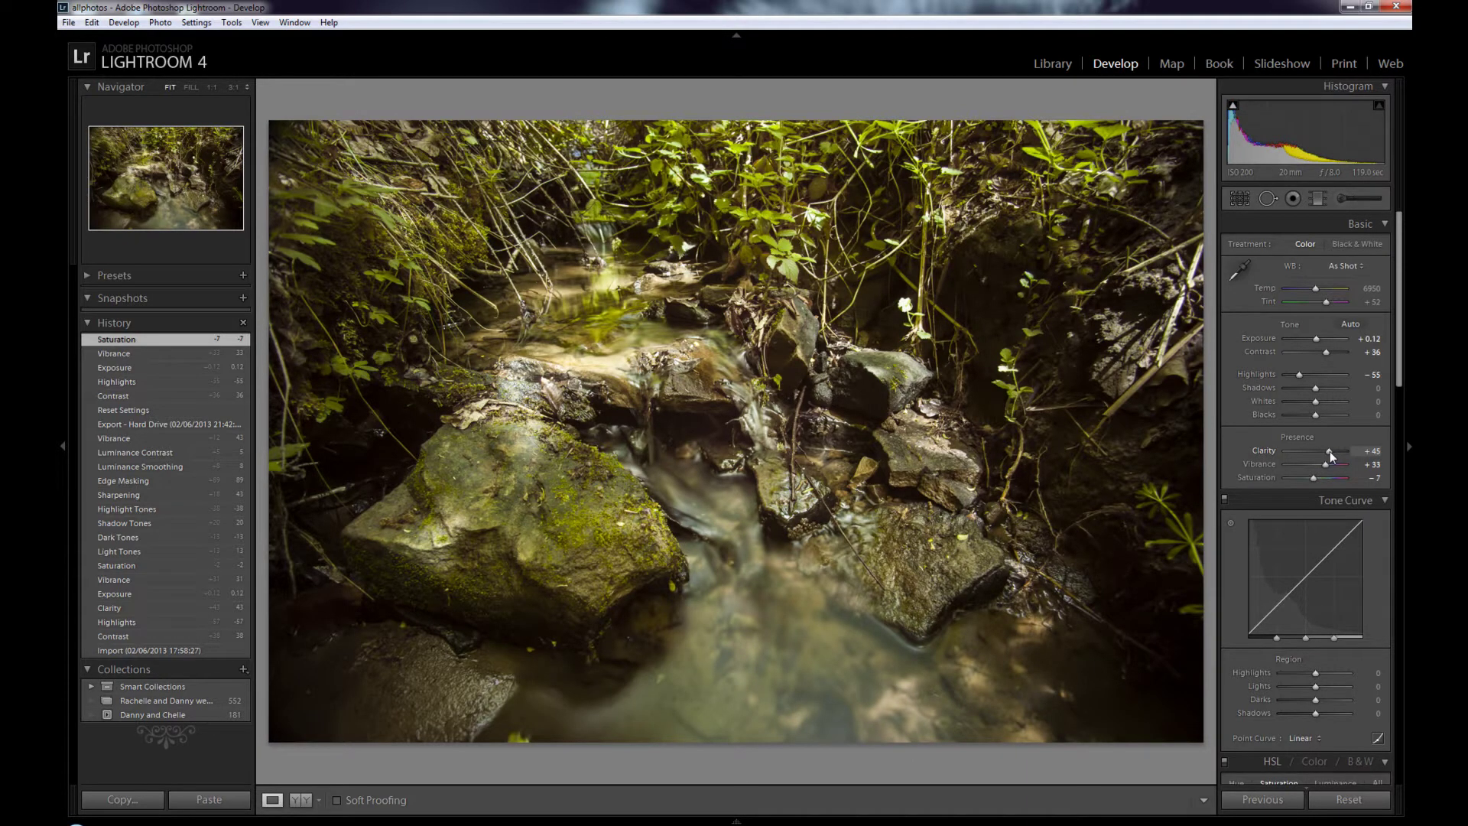
left_click_drag(1328, 451, 1329, 451)
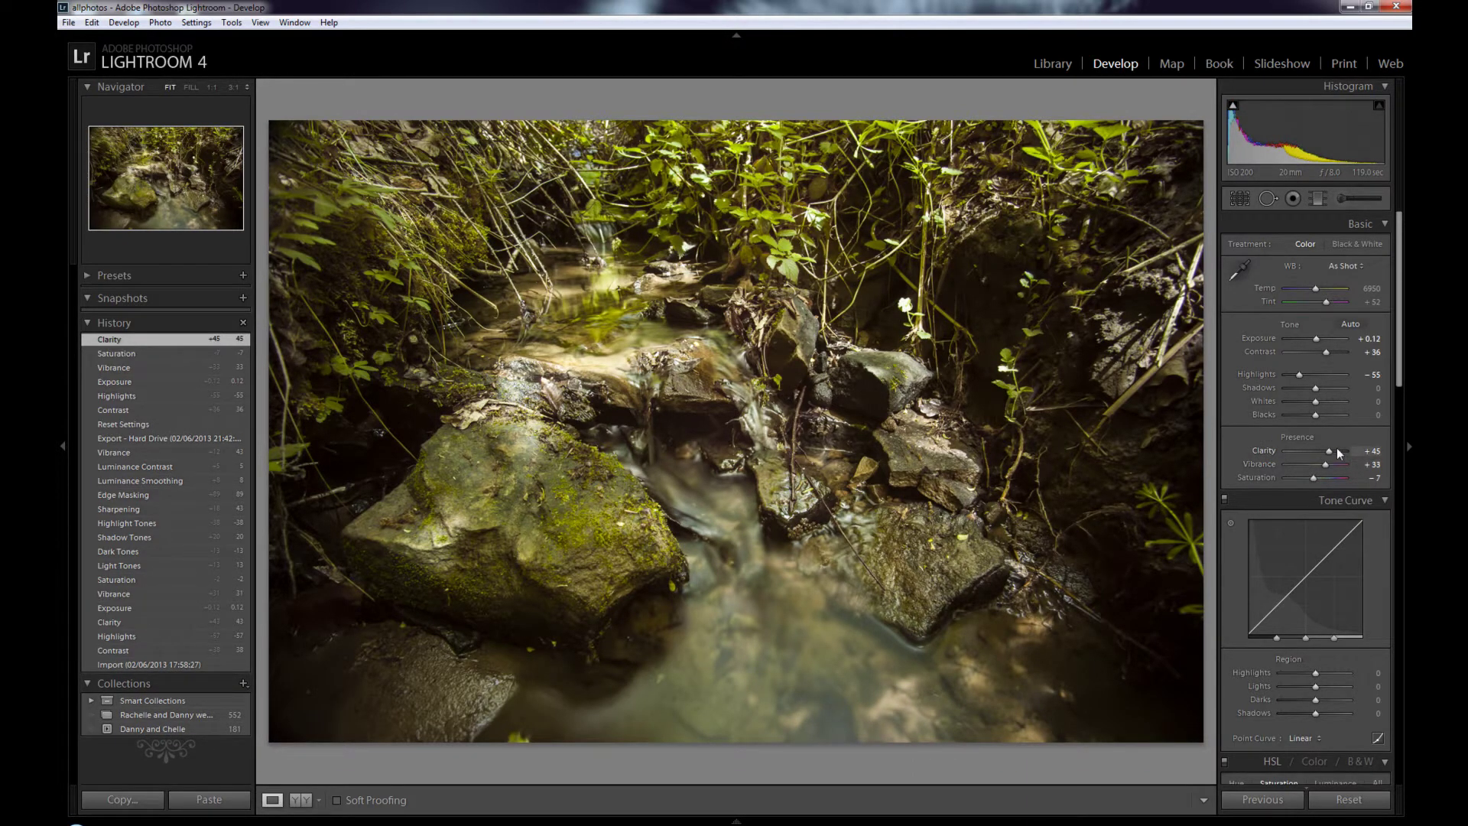
scroll(1316, 556, "down", 3)
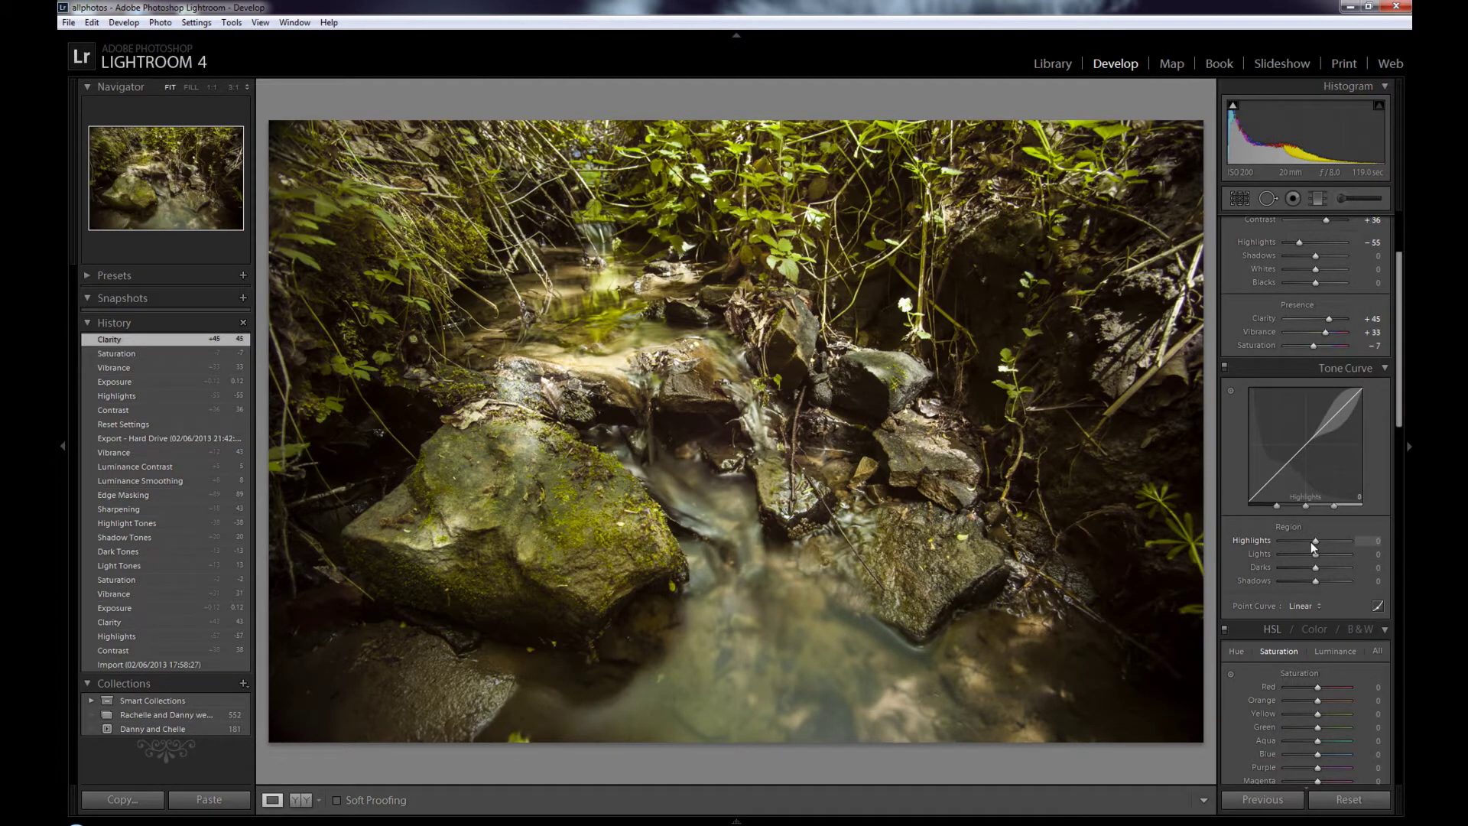
Step: Keep the Point Curve at Linear and set Region Lights +13, Darks −11, Shadows +20
left_click(1303, 606)
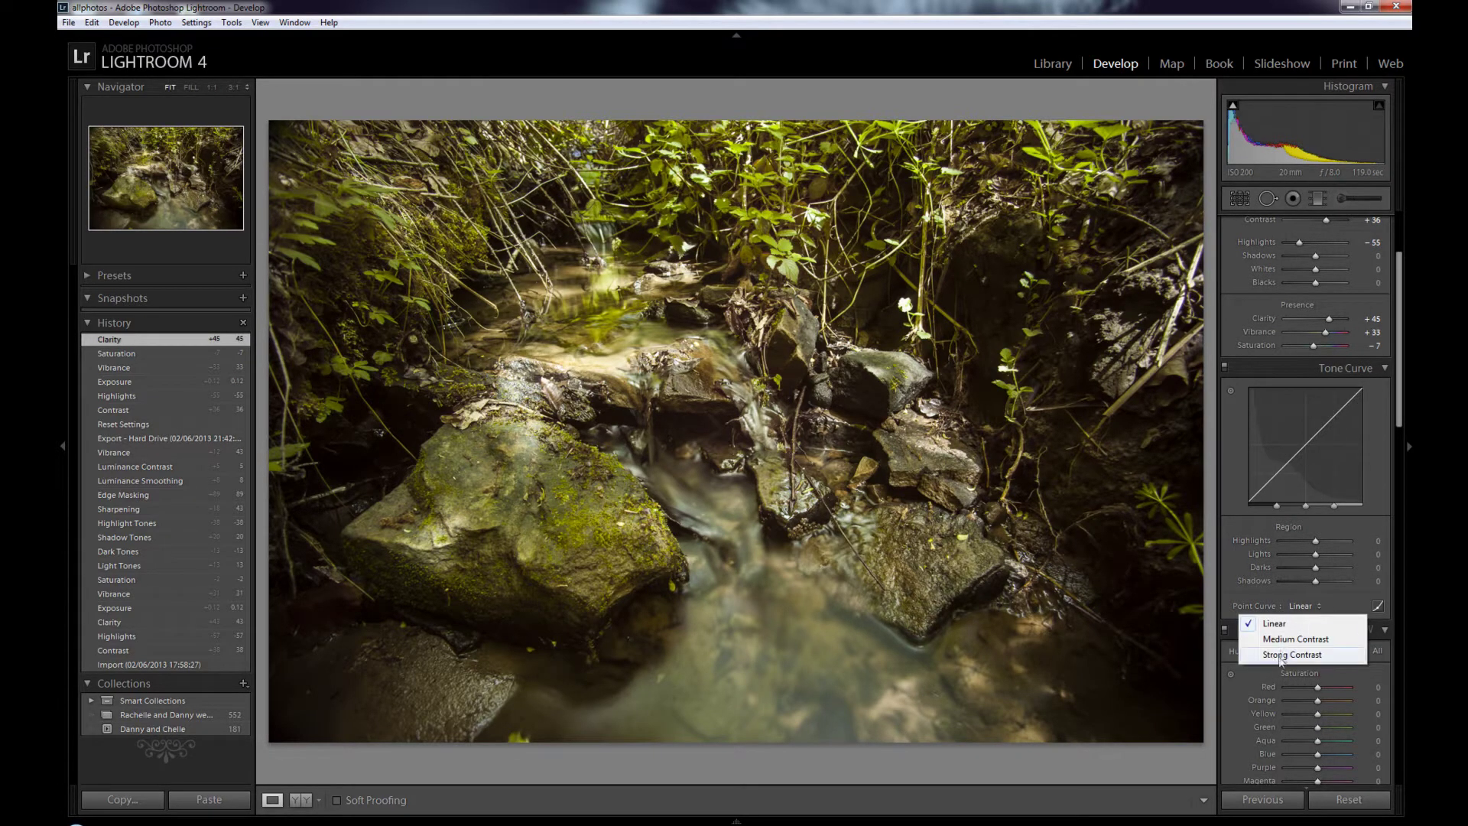
left_click(1318, 604)
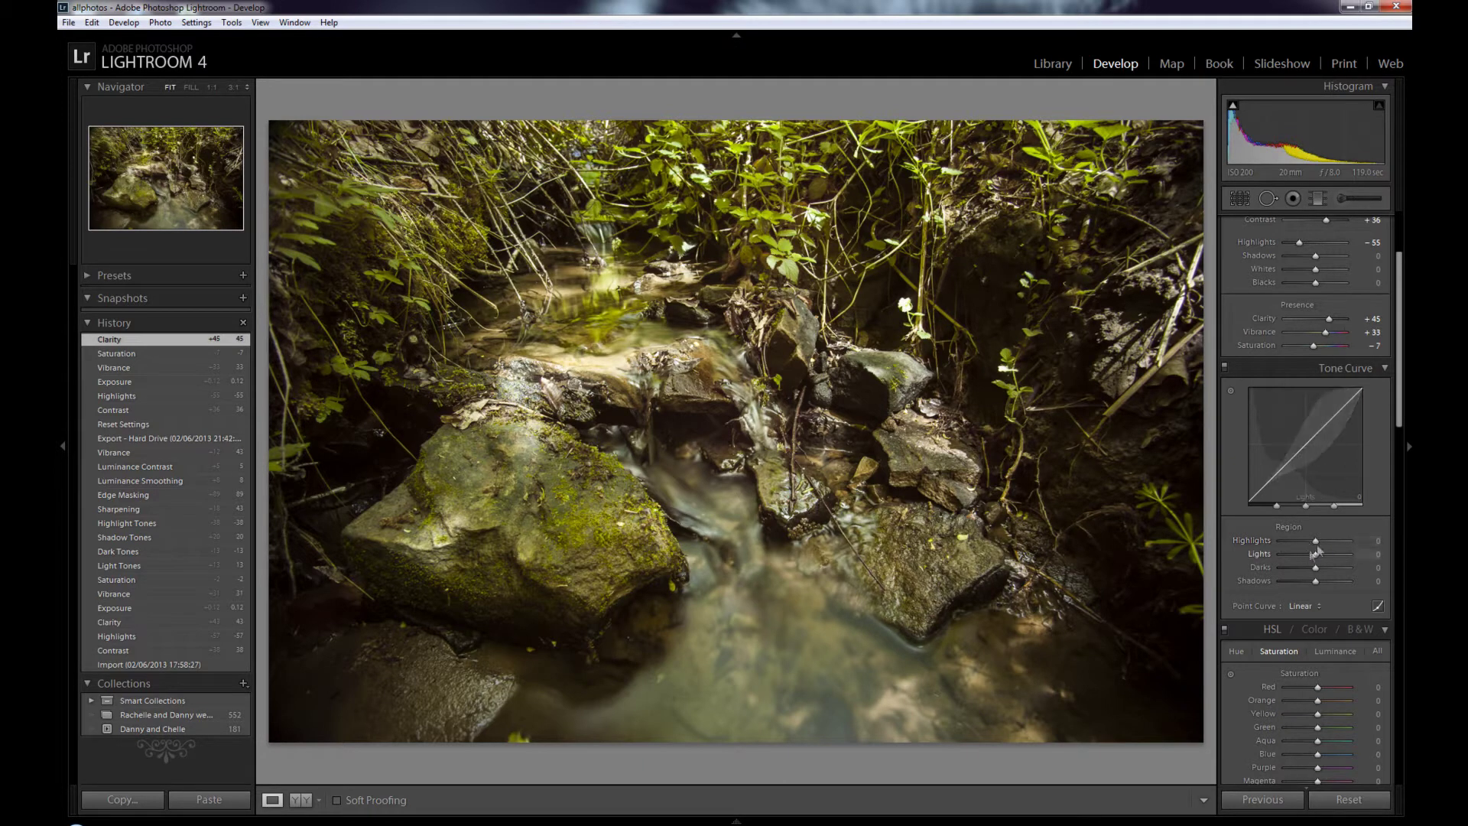
left_click_drag(1314, 554, 1321, 560)
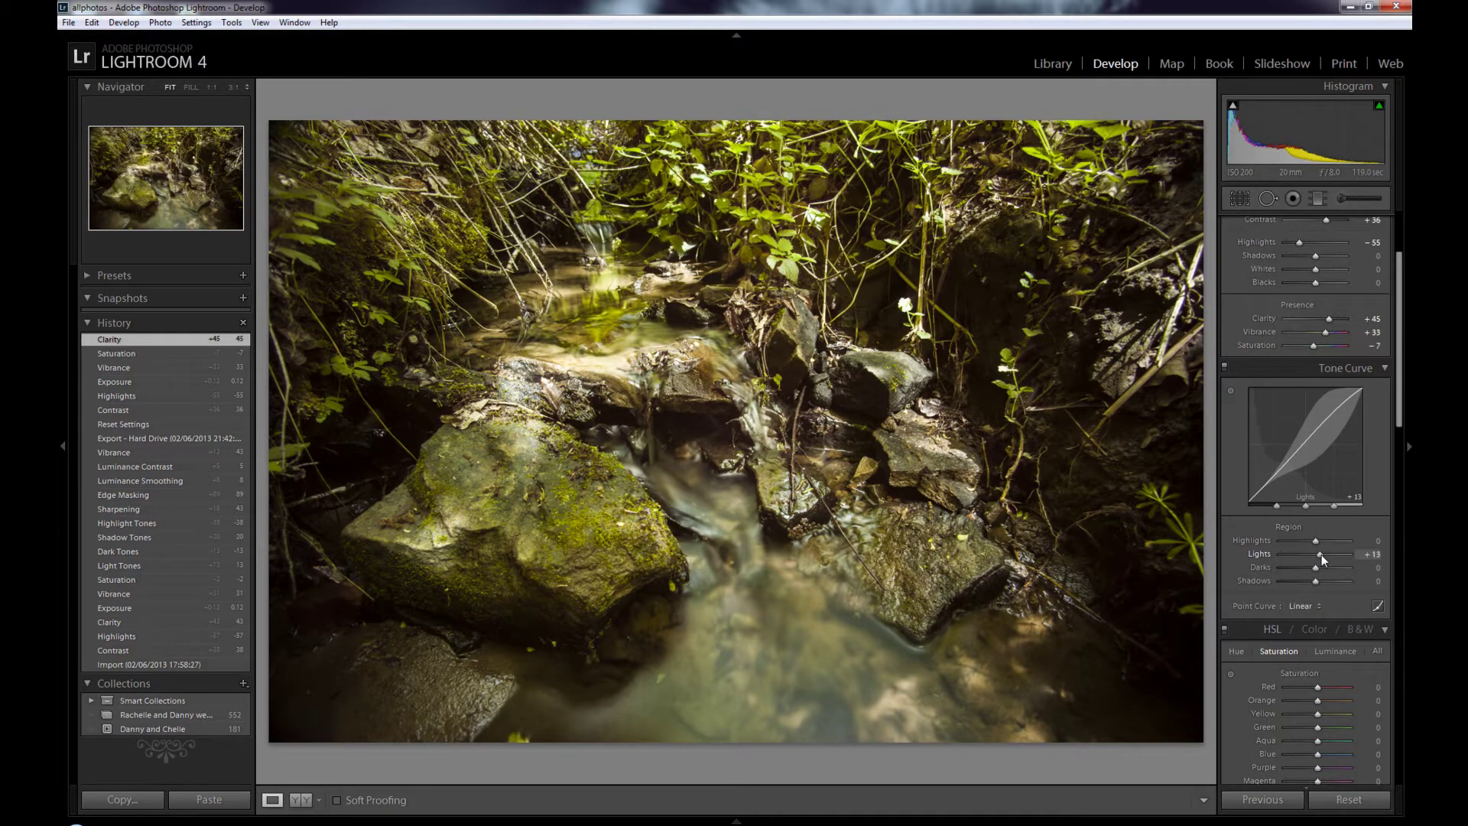
left_click_drag(1316, 569, 1312, 570)
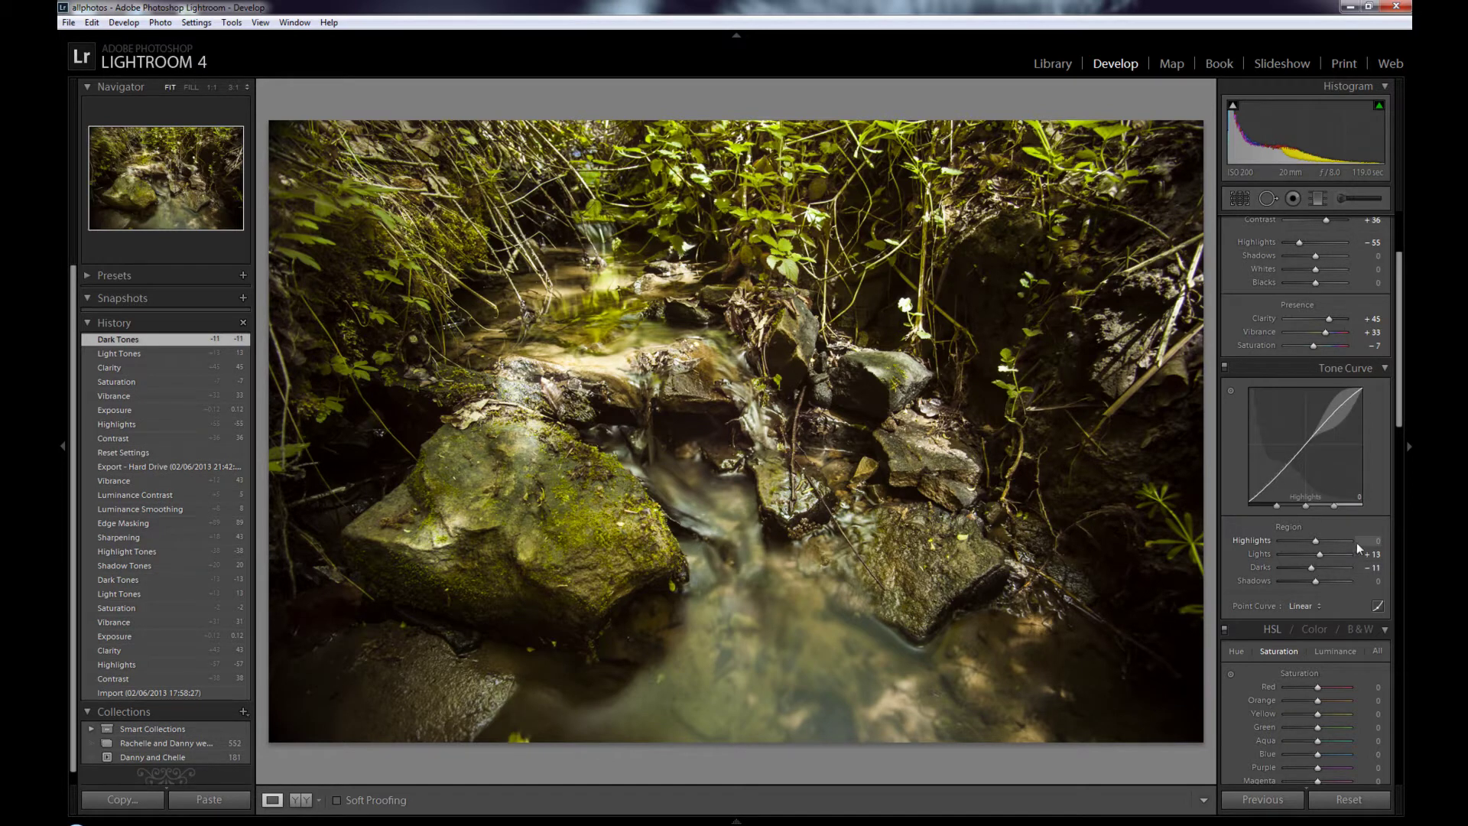
left_click_drag(1317, 582, 1320, 581)
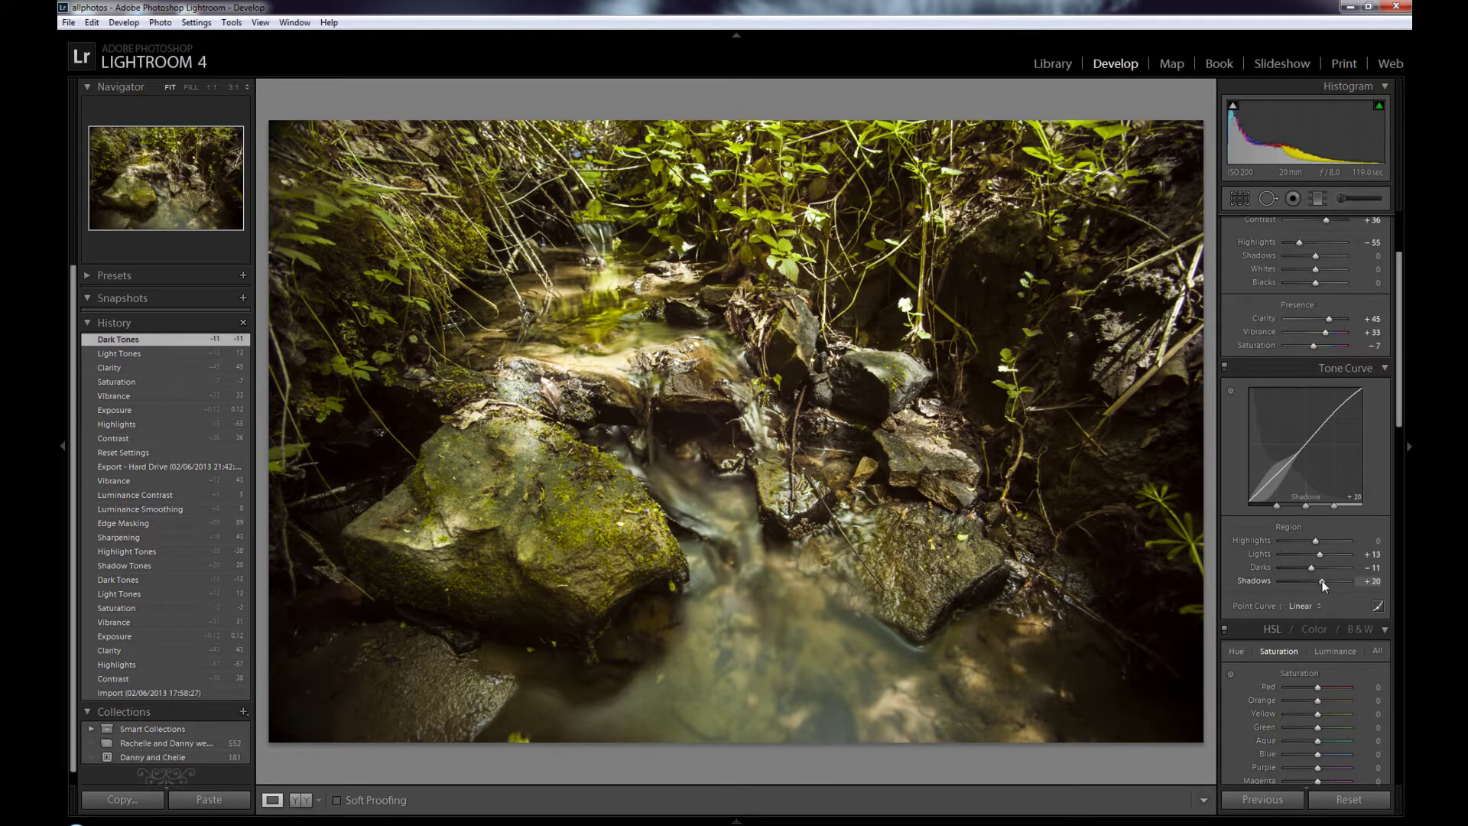
left_click_drag(1323, 586, 1323, 586)
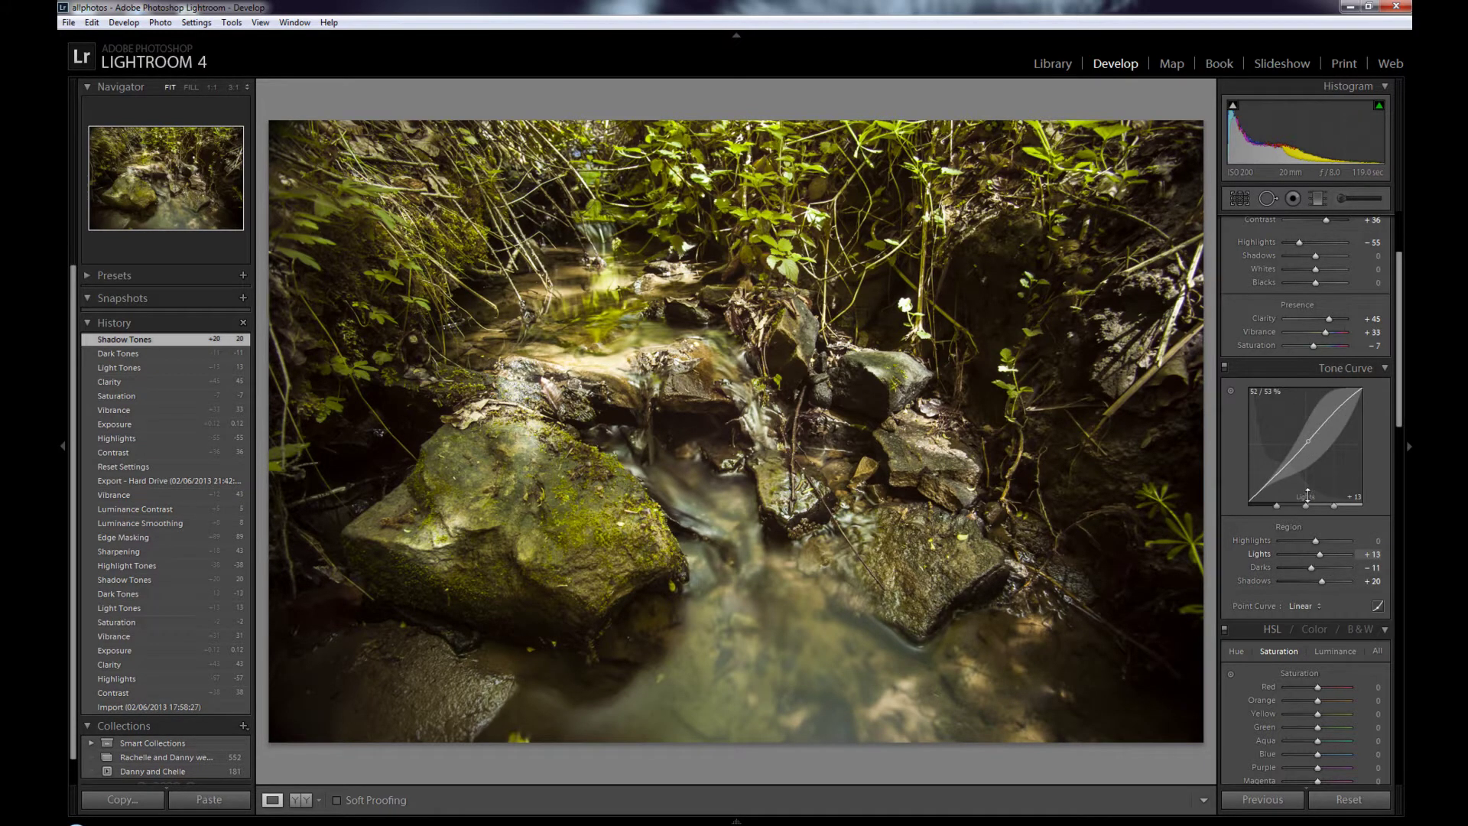
Step: Set Detail sharpening Amount to 34 and Masking to 85
scroll(1307, 495, "down", 10)
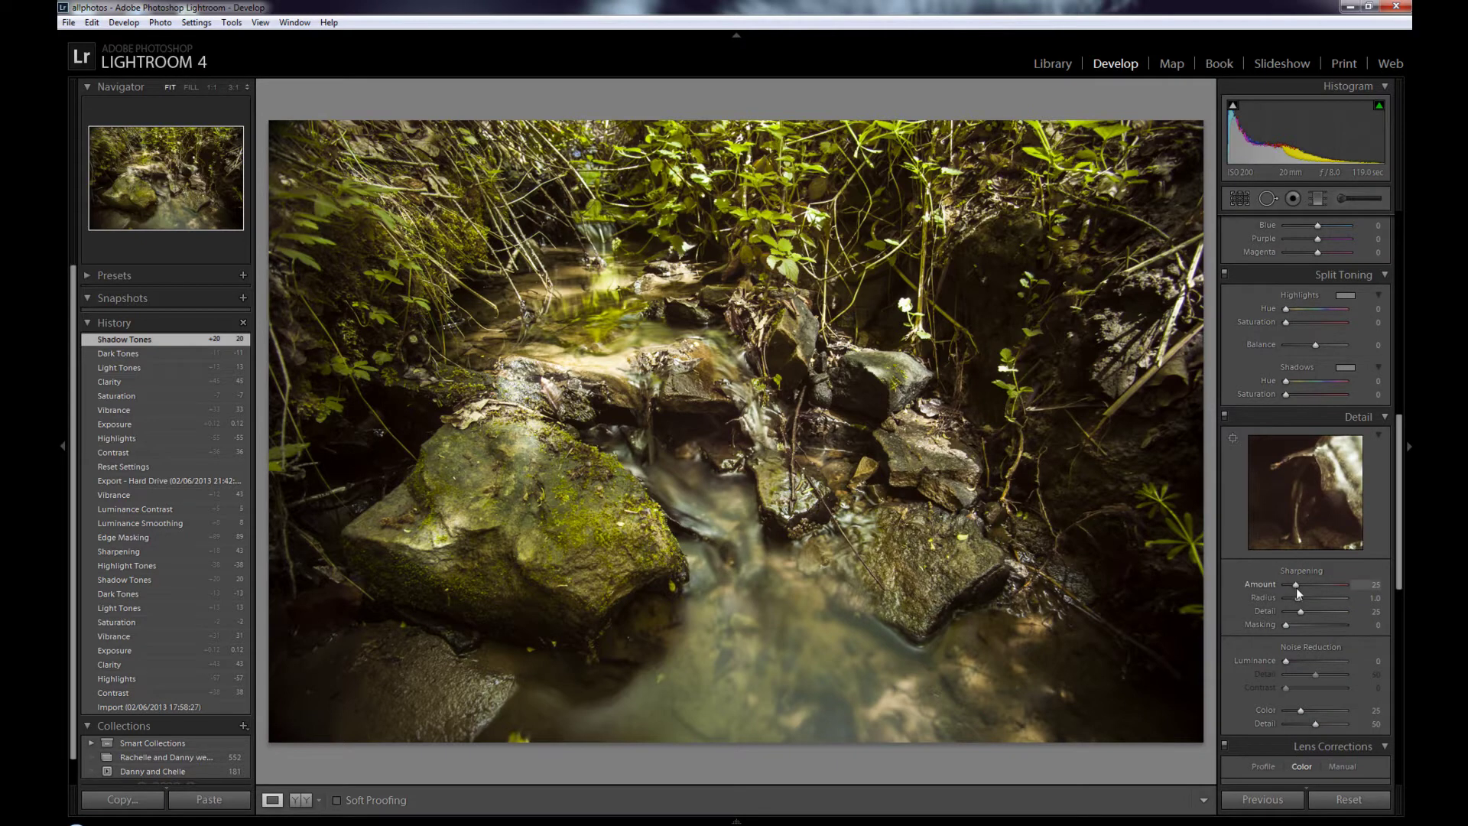
left_click_drag(1295, 587, 1299, 585)
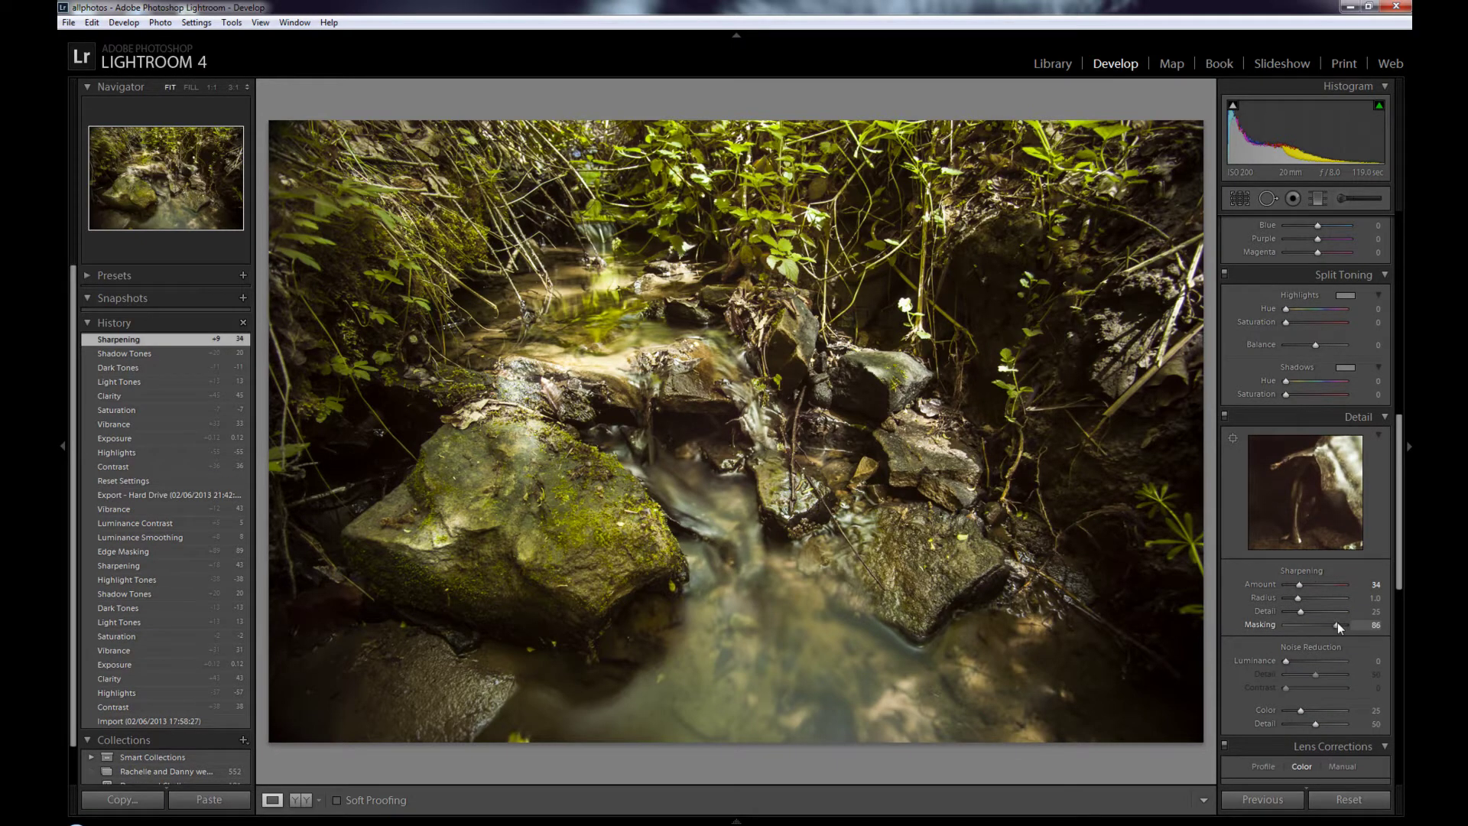
left_click_drag(1341, 630, 1336, 631)
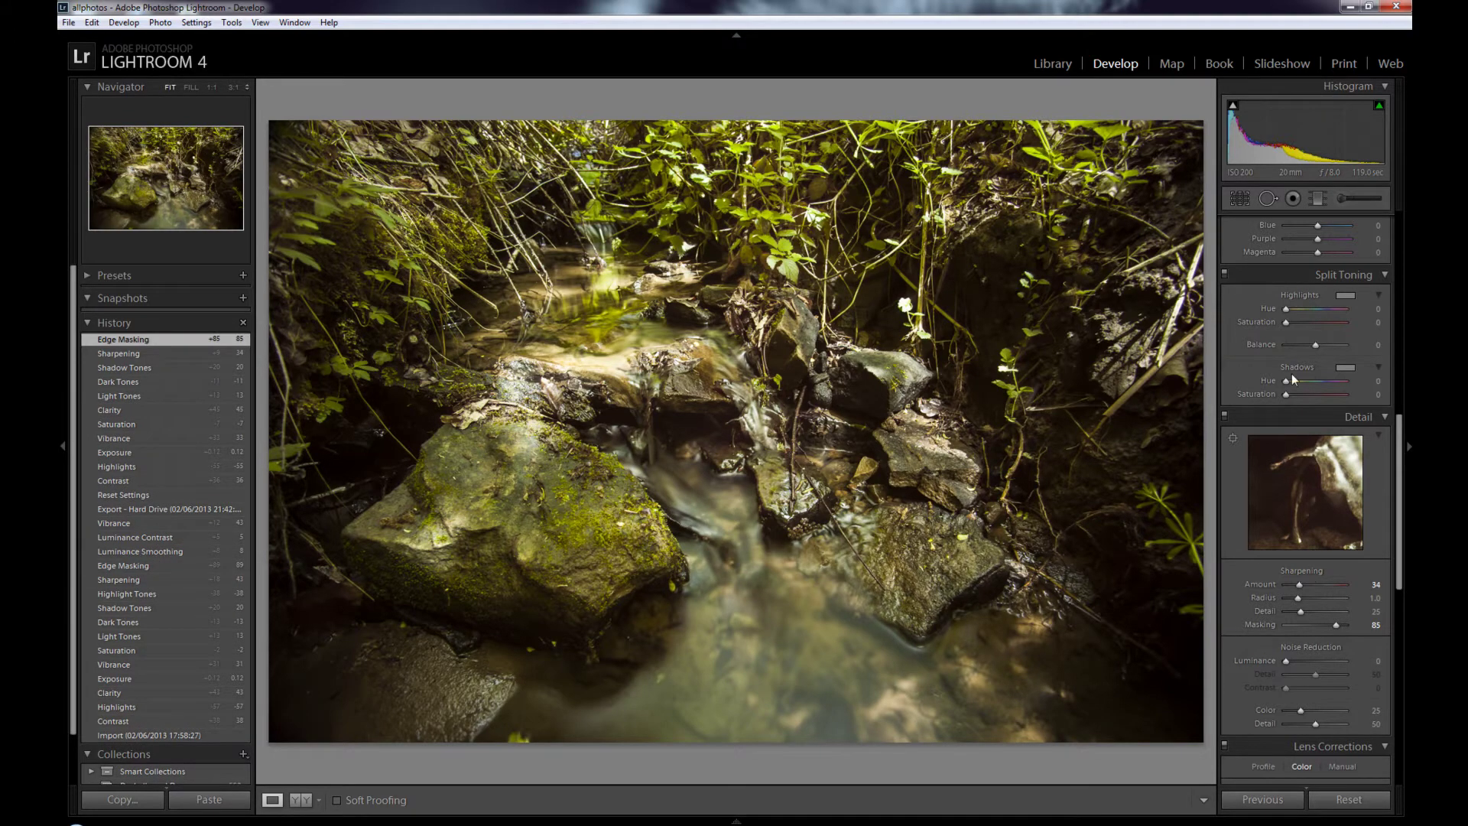
Step: Inspect the mossy rock and water at 1:1, then return to the fitted view
left_click(662, 567)
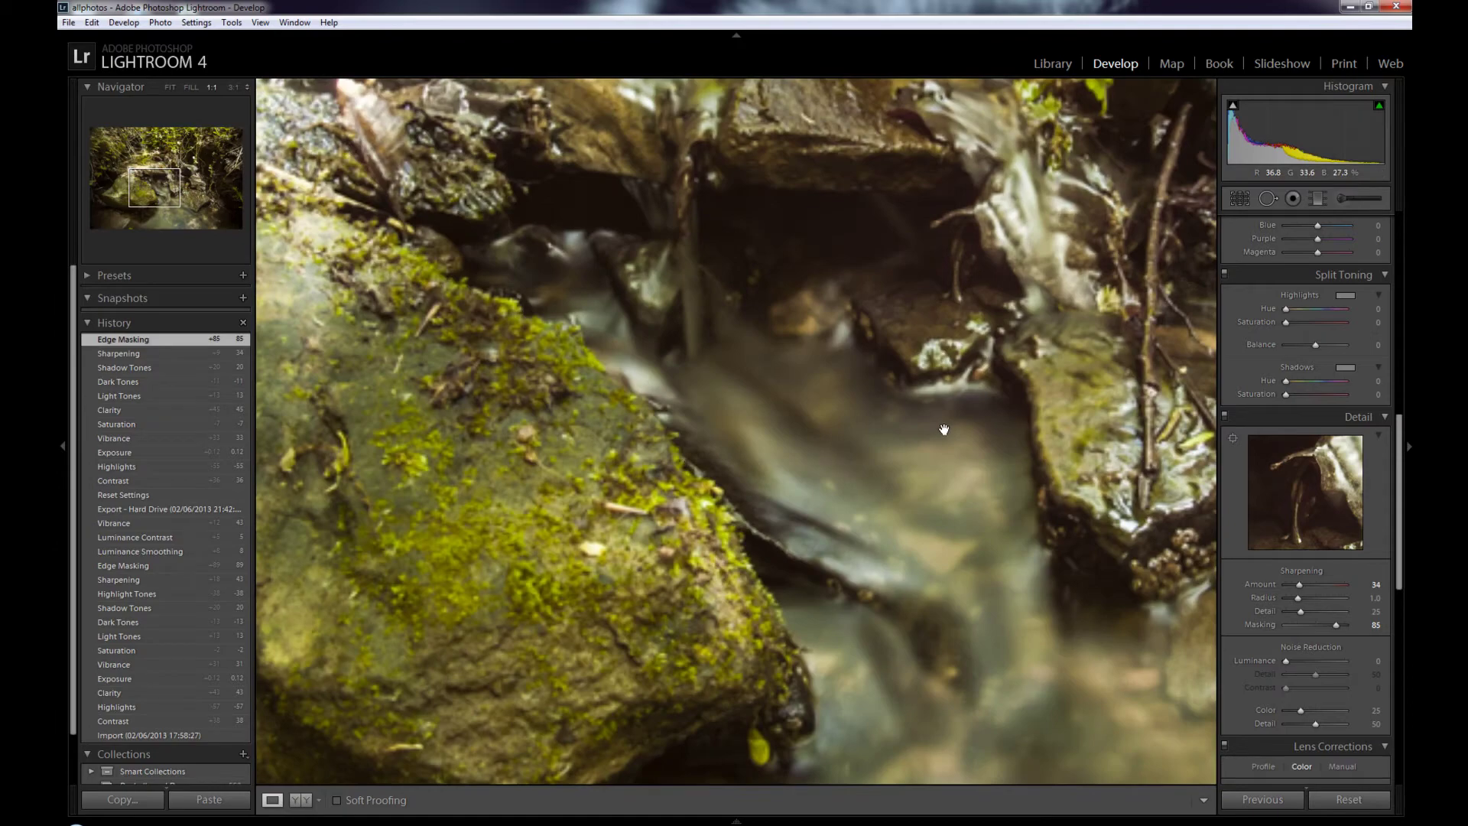
left_click_drag(766, 237, 832, 275)
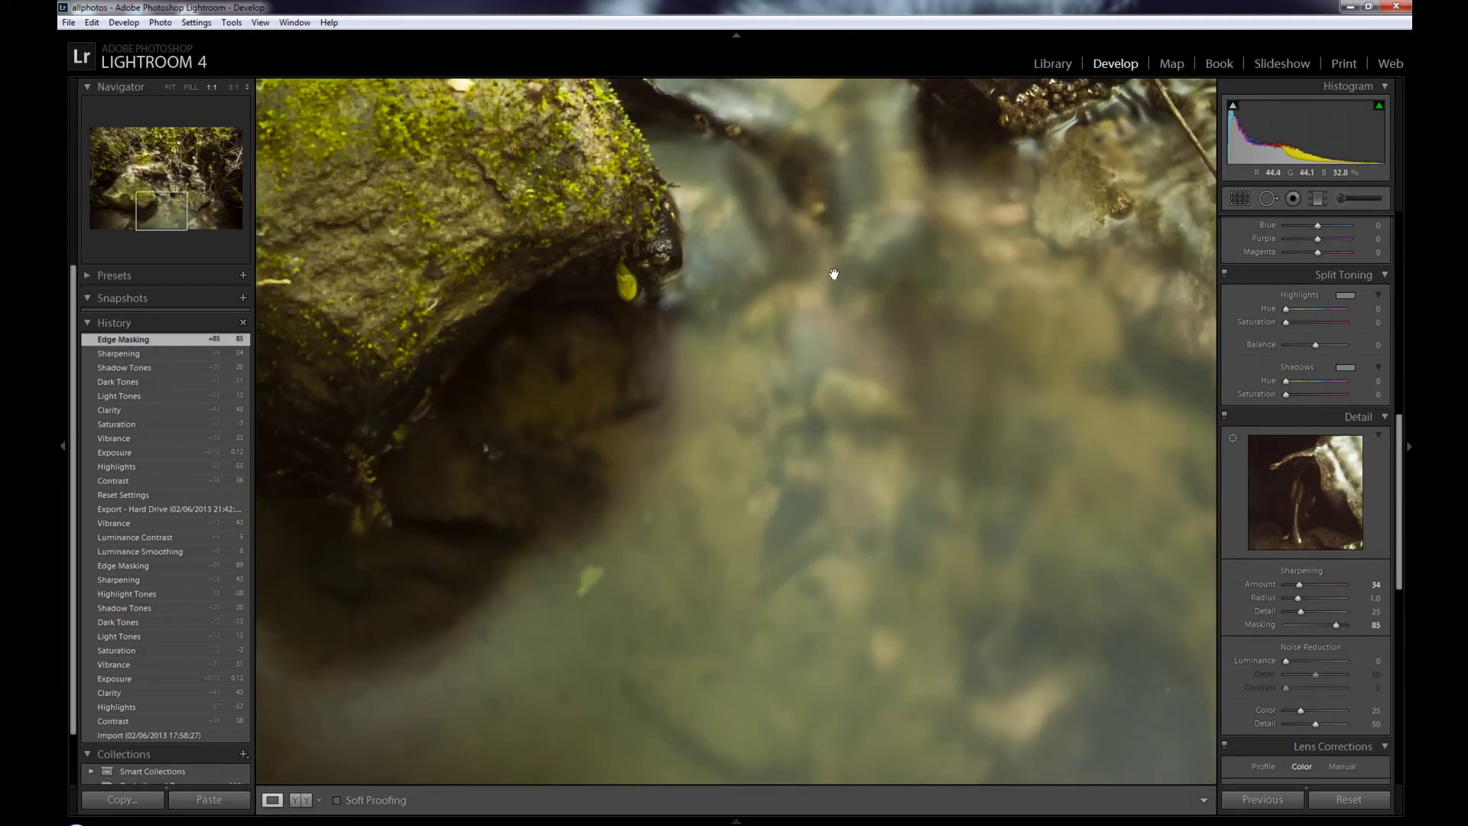
left_click(832, 276)
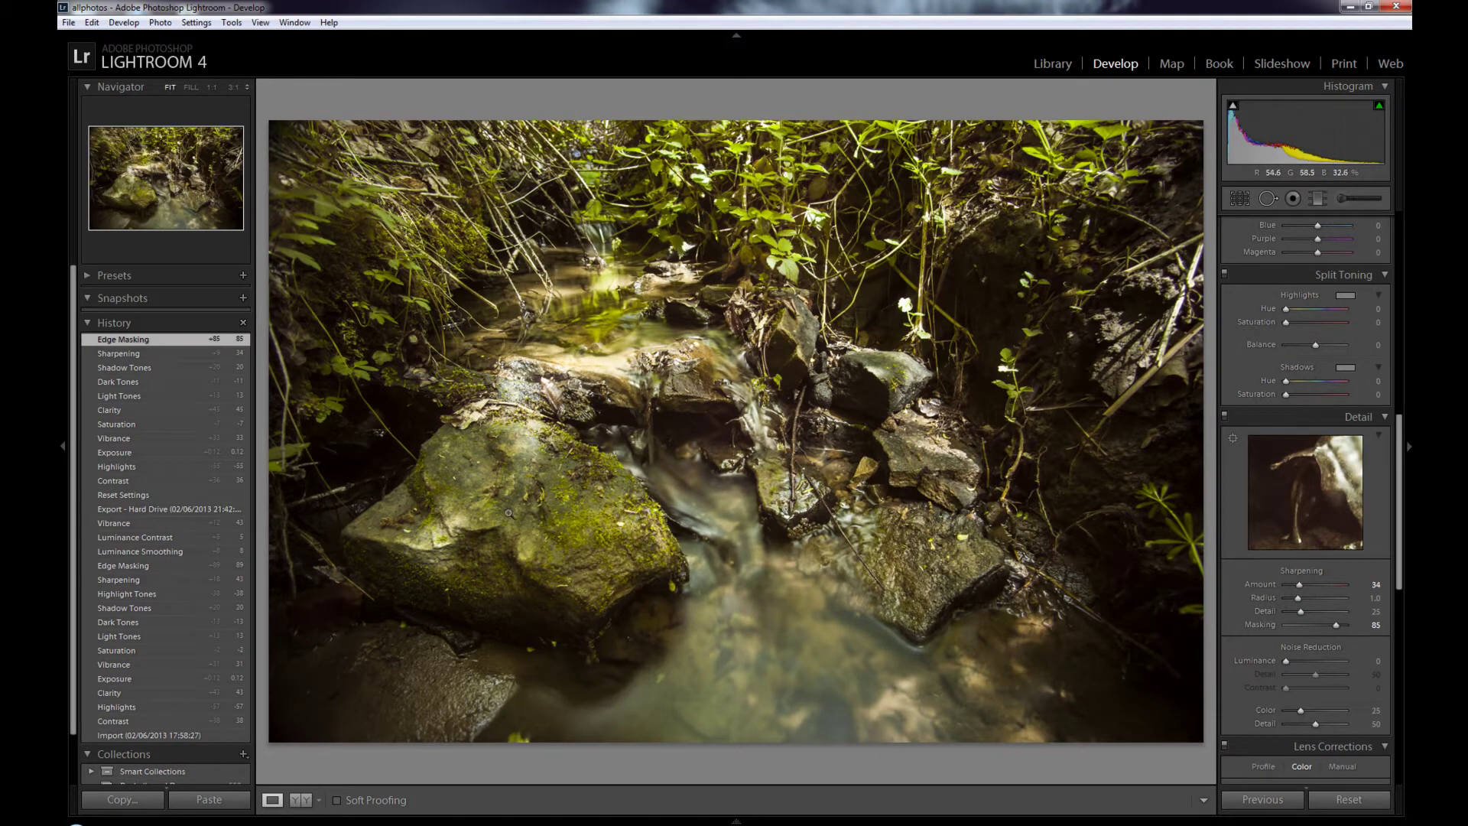
Step: Set up the Adjustment Brush with the Burn (Darken) effect
left_click(1361, 200)
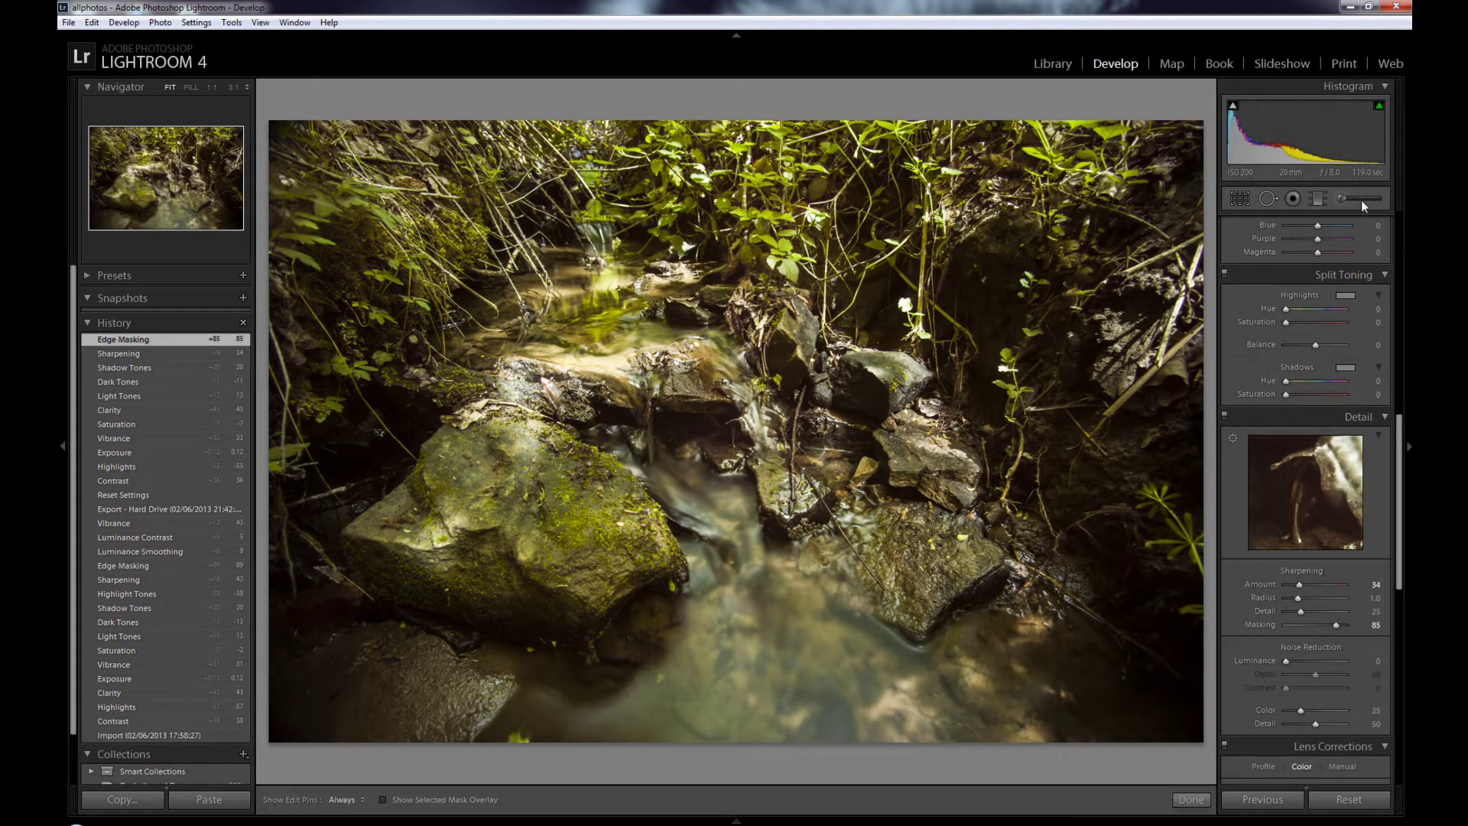
left_click(1310, 244)
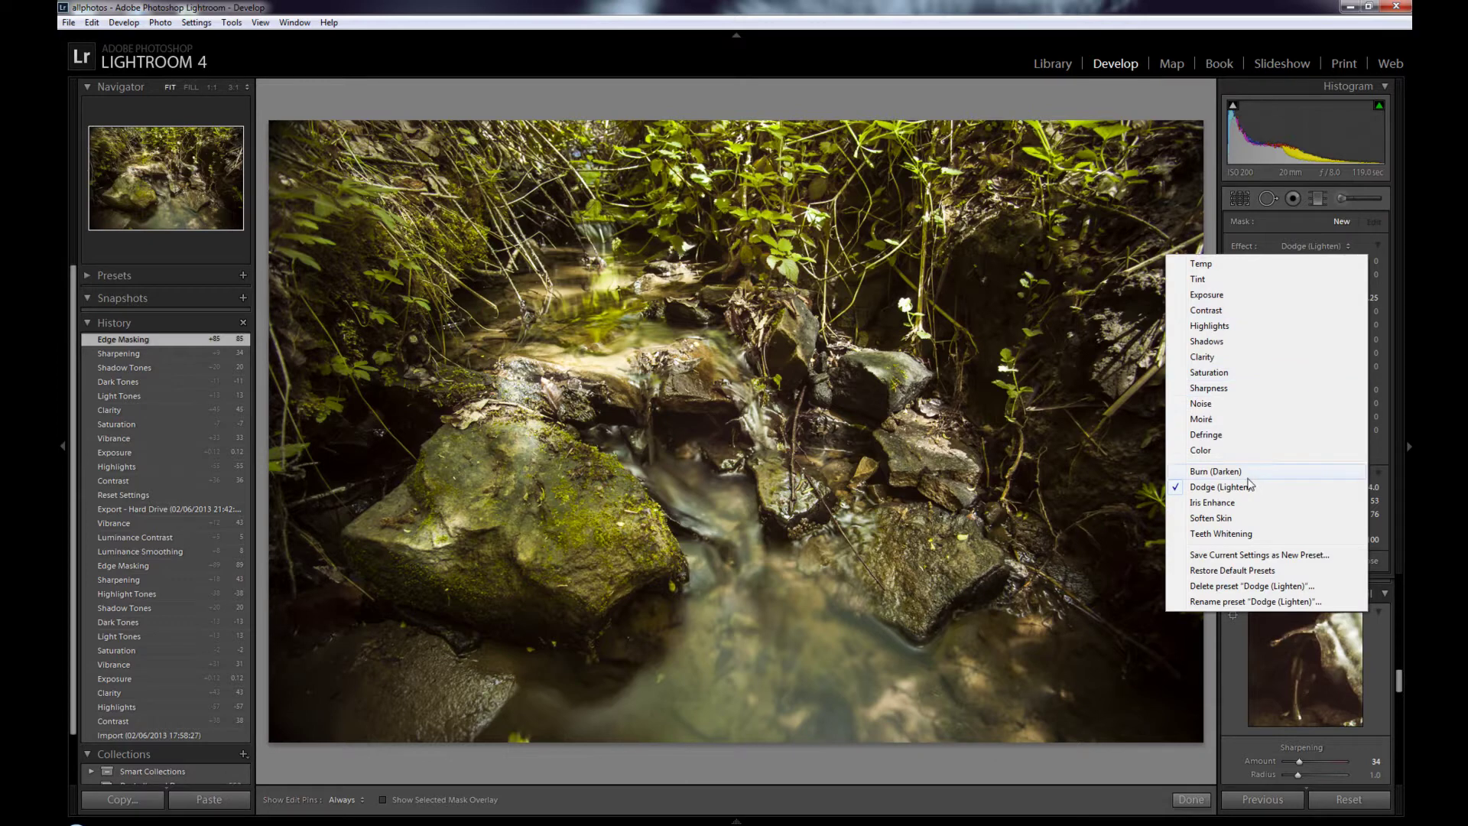
left_click(1224, 472)
key("h")
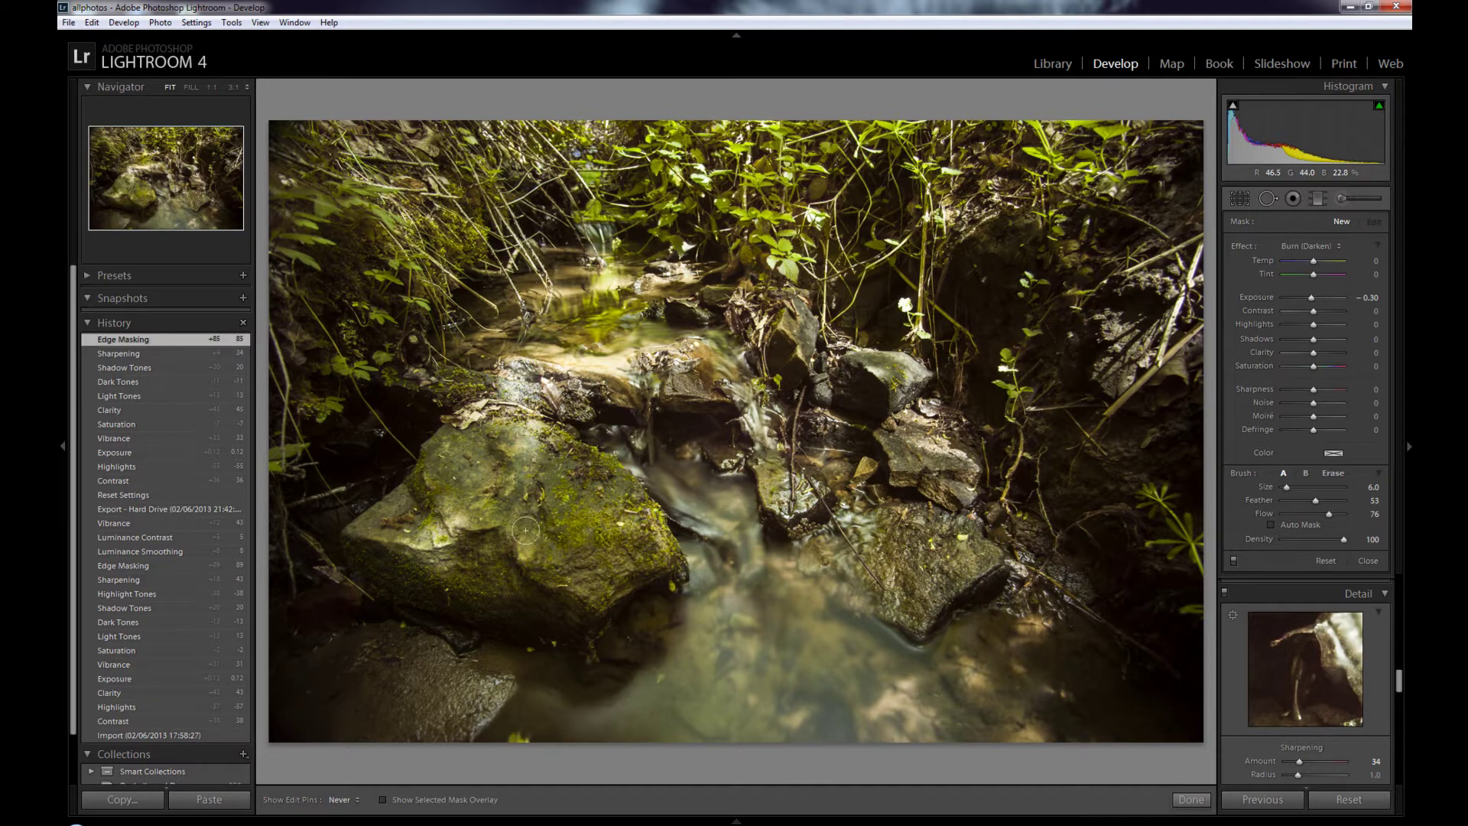
Step: Paint burn strokes over the lower-right and central rocks
left_click_drag(922, 639, 898, 621)
key("h")
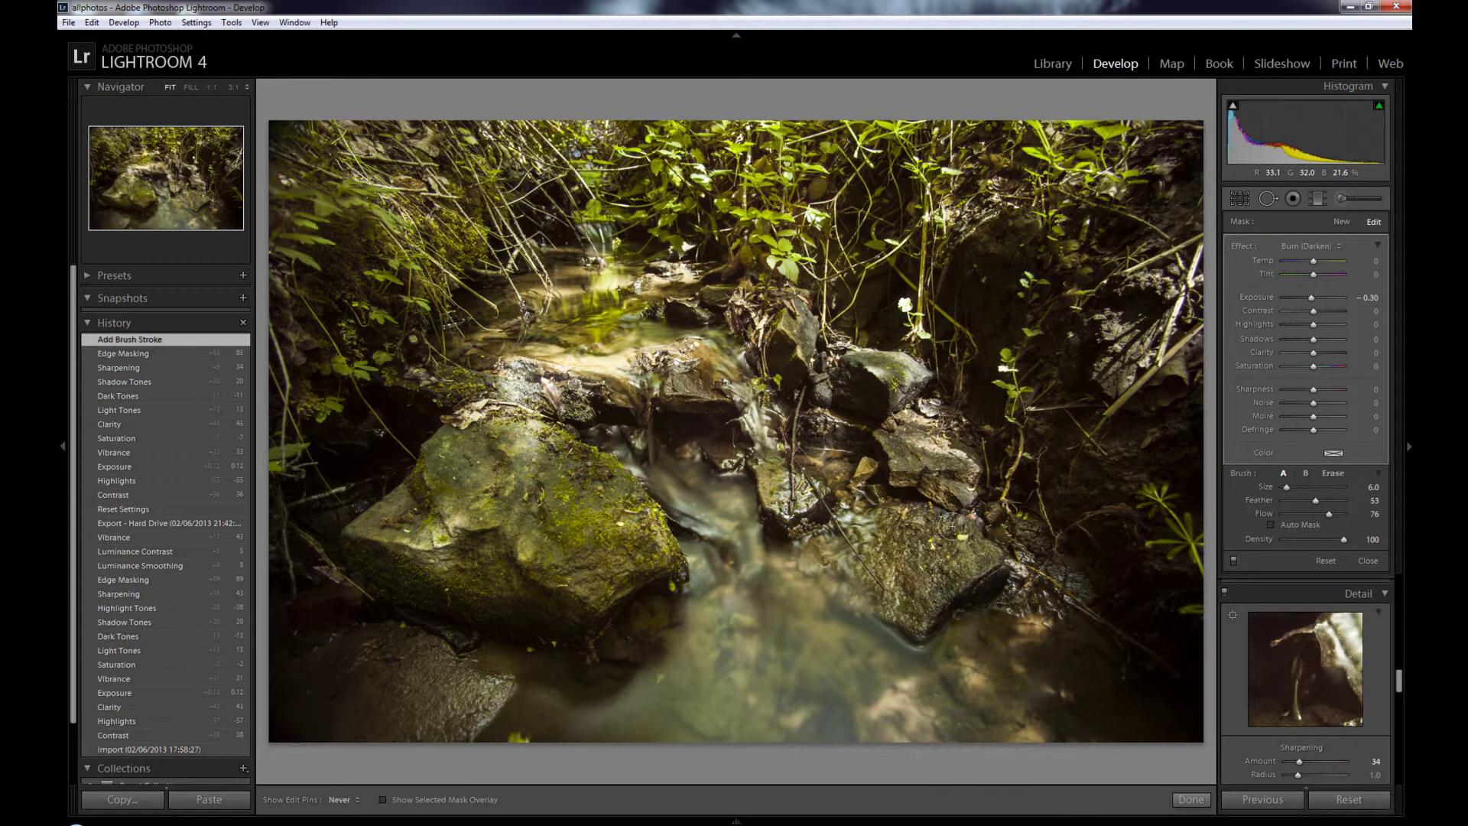
mouse_move(950, 524)
left_mouse_down()
mouse_move(896, 573)
mouse_move(937, 522)
mouse_move(969, 569)
mouse_move(928, 464)
mouse_move(948, 470)
mouse_move(933, 425)
mouse_move(970, 474)
left_mouse_up()
key("h")
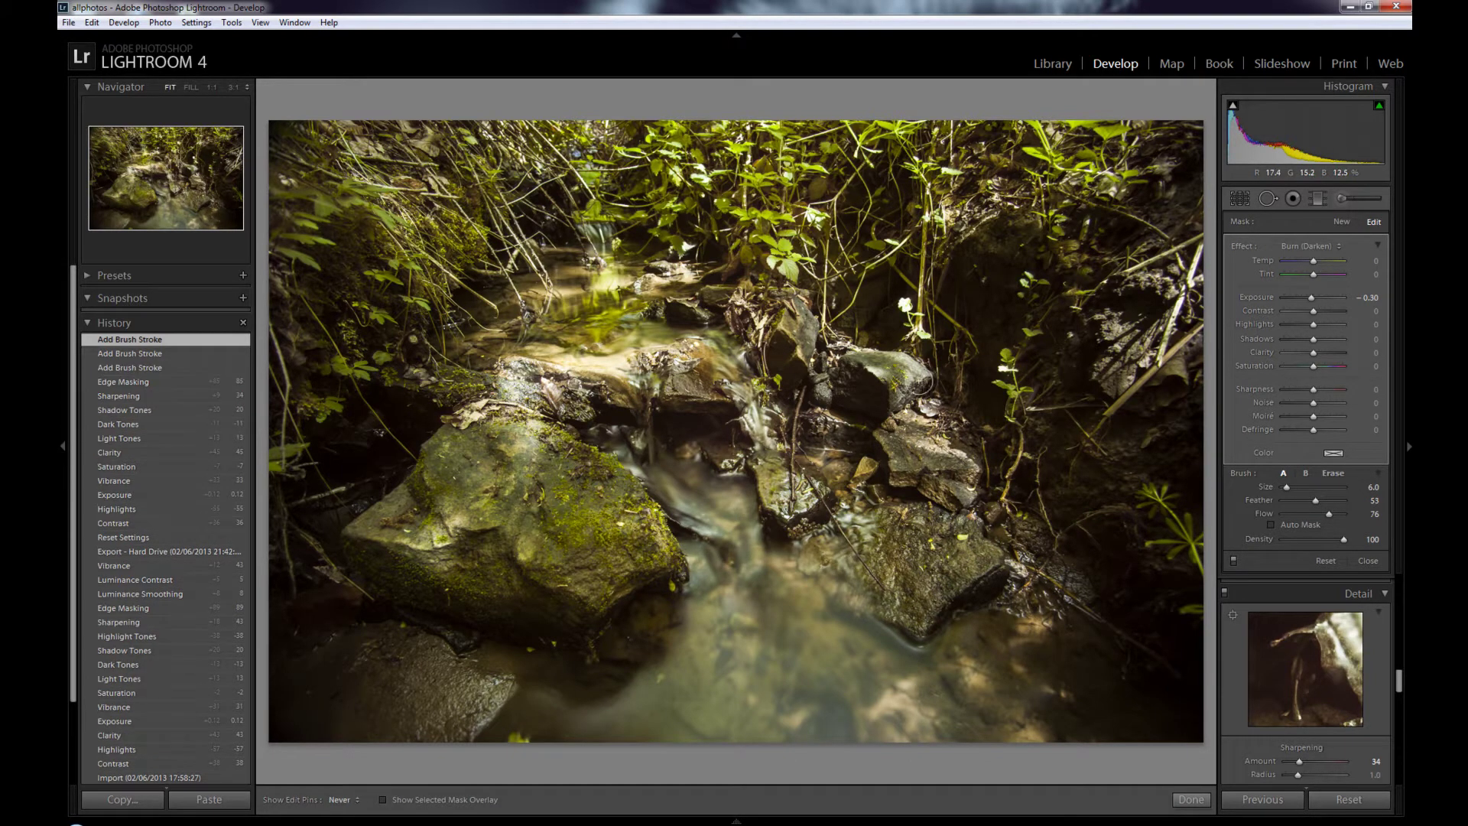
key("h")
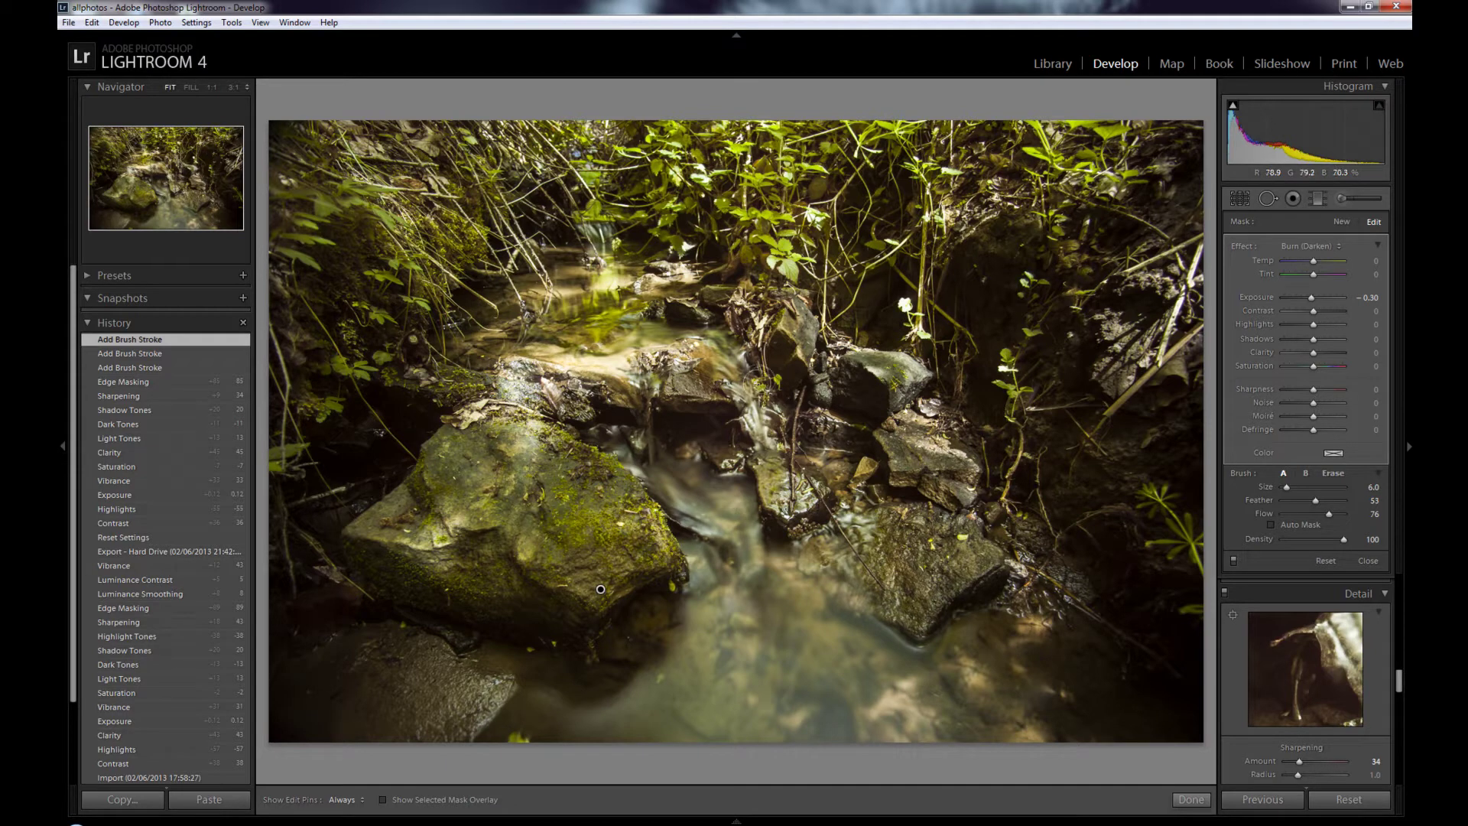
mouse_move(768, 378)
left_mouse_down()
mouse_move(799, 336)
mouse_move(802, 356)
left_mouse_up()
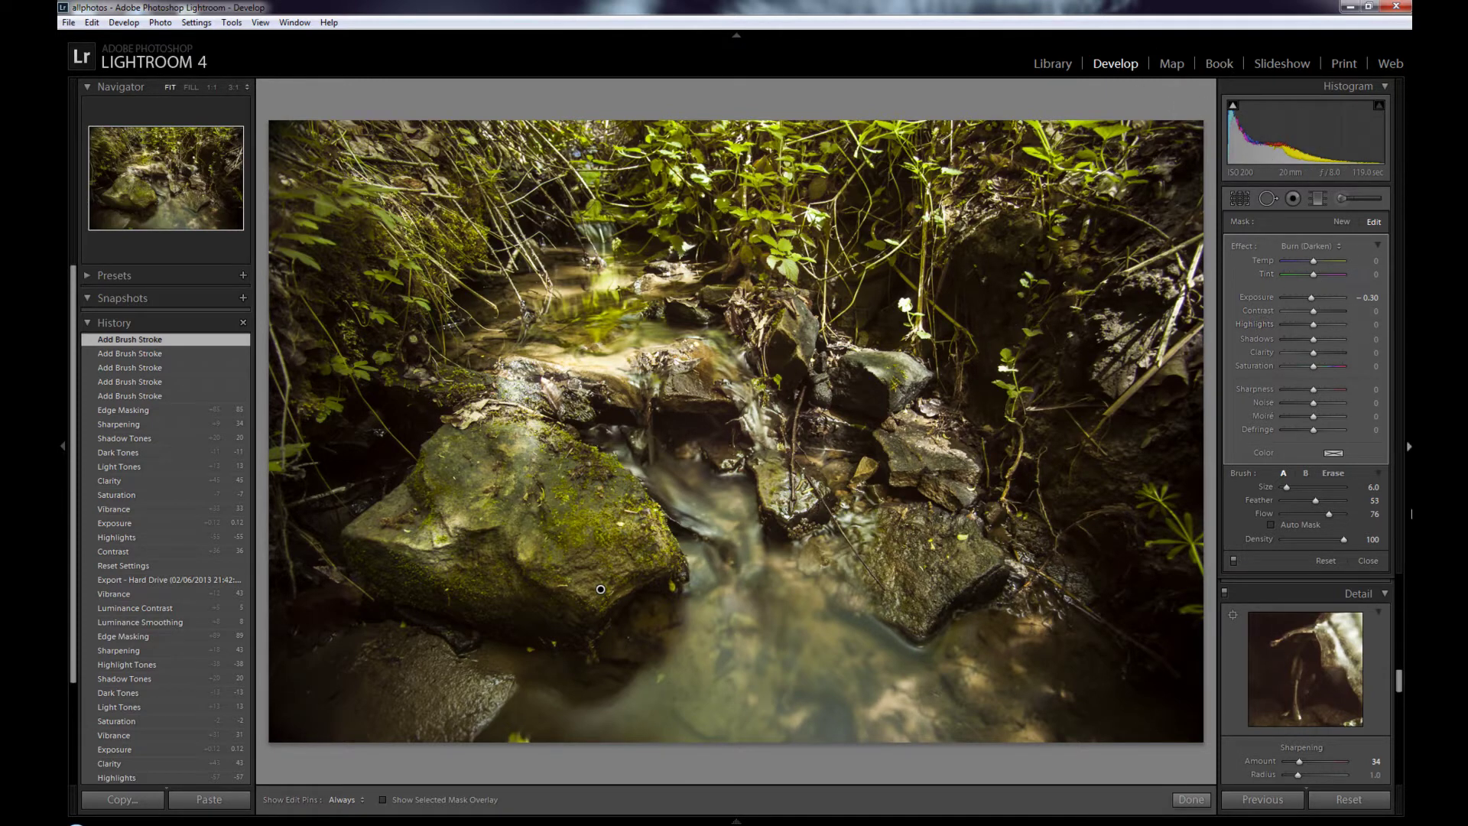
Step: Reset the photo, restore the brush strokes from History, and return to Library
left_click(1360, 800)
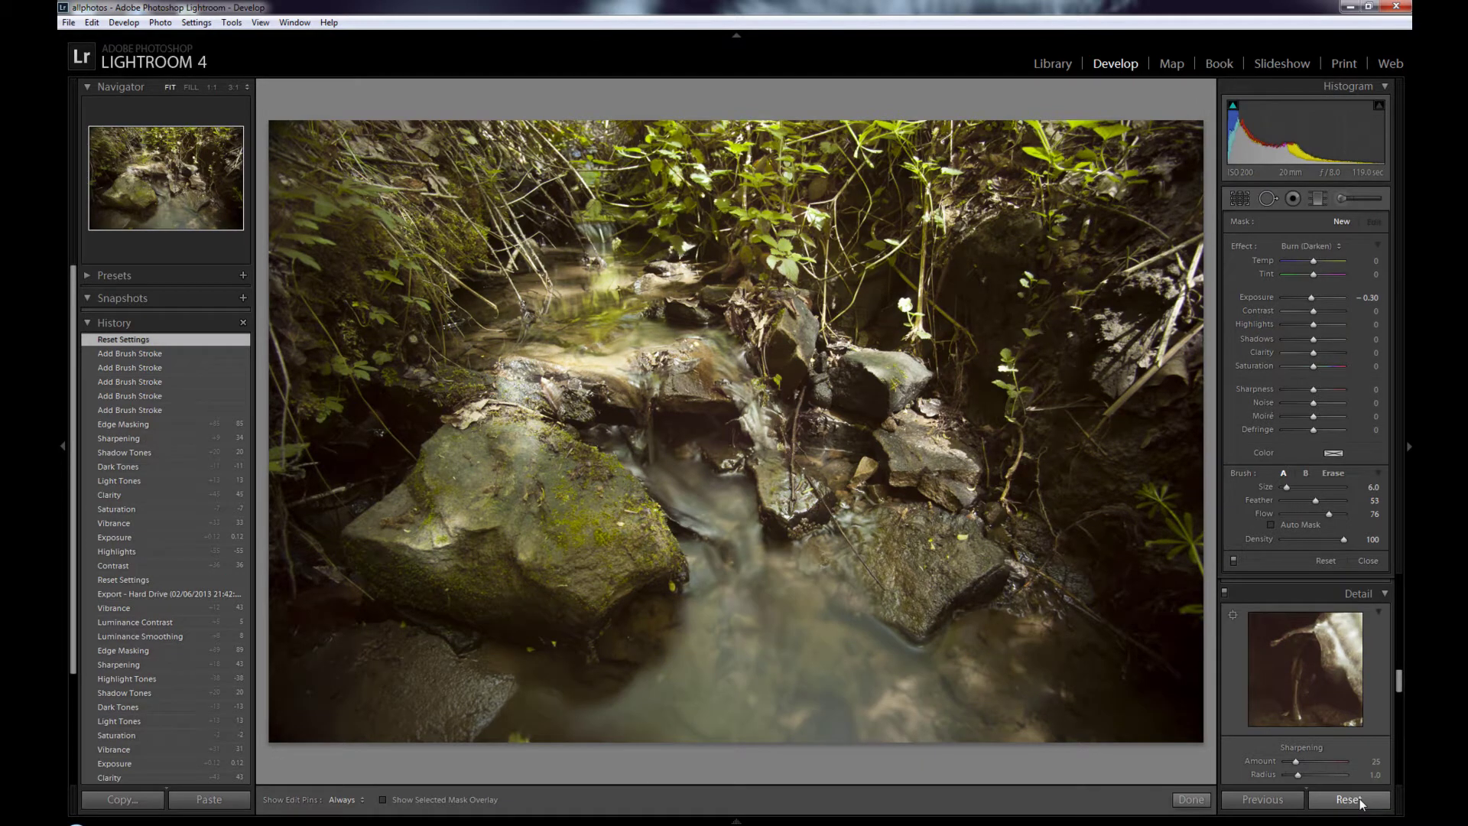
left_click(135, 349)
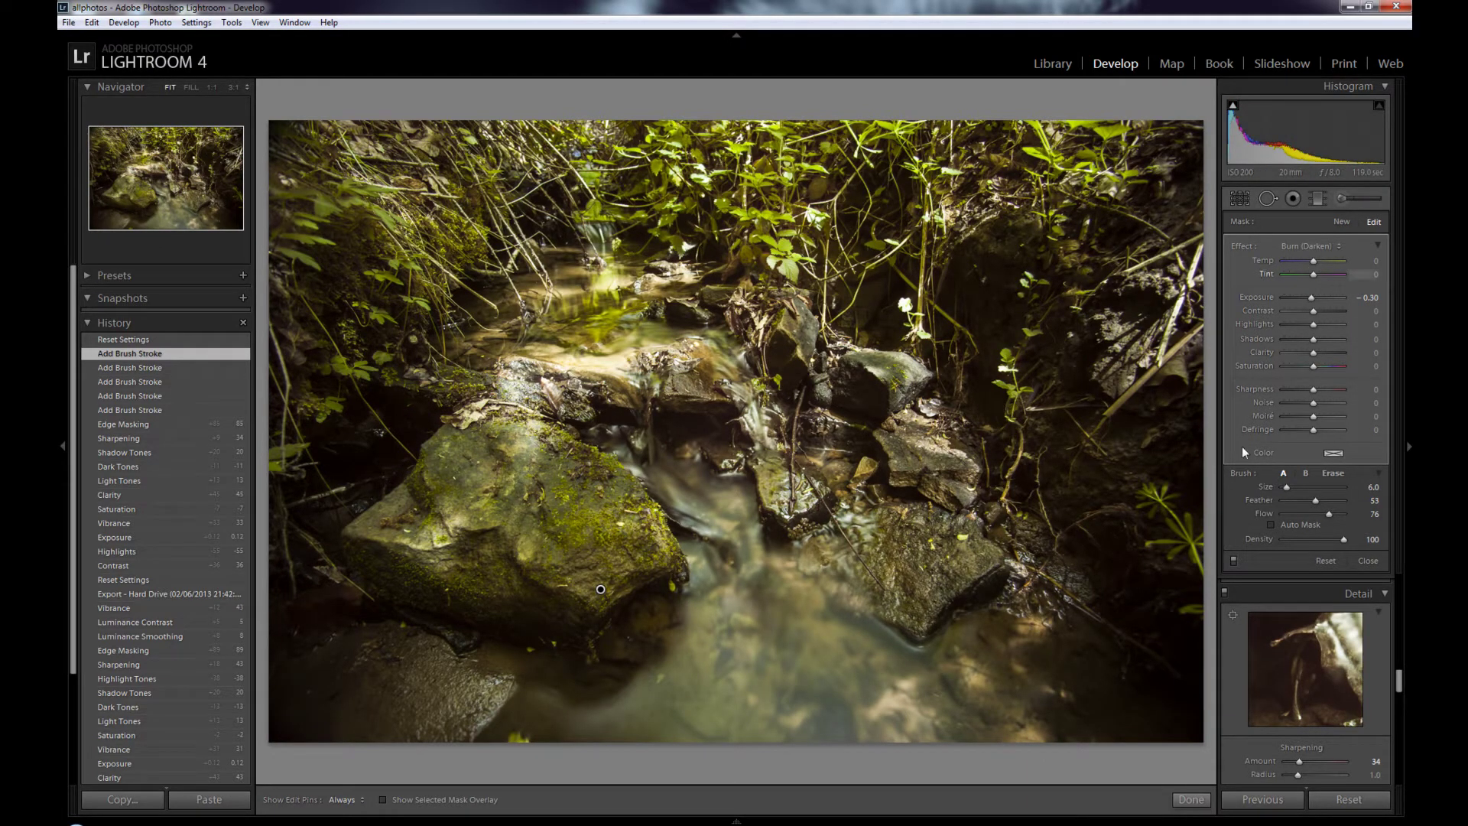
left_click(1054, 64)
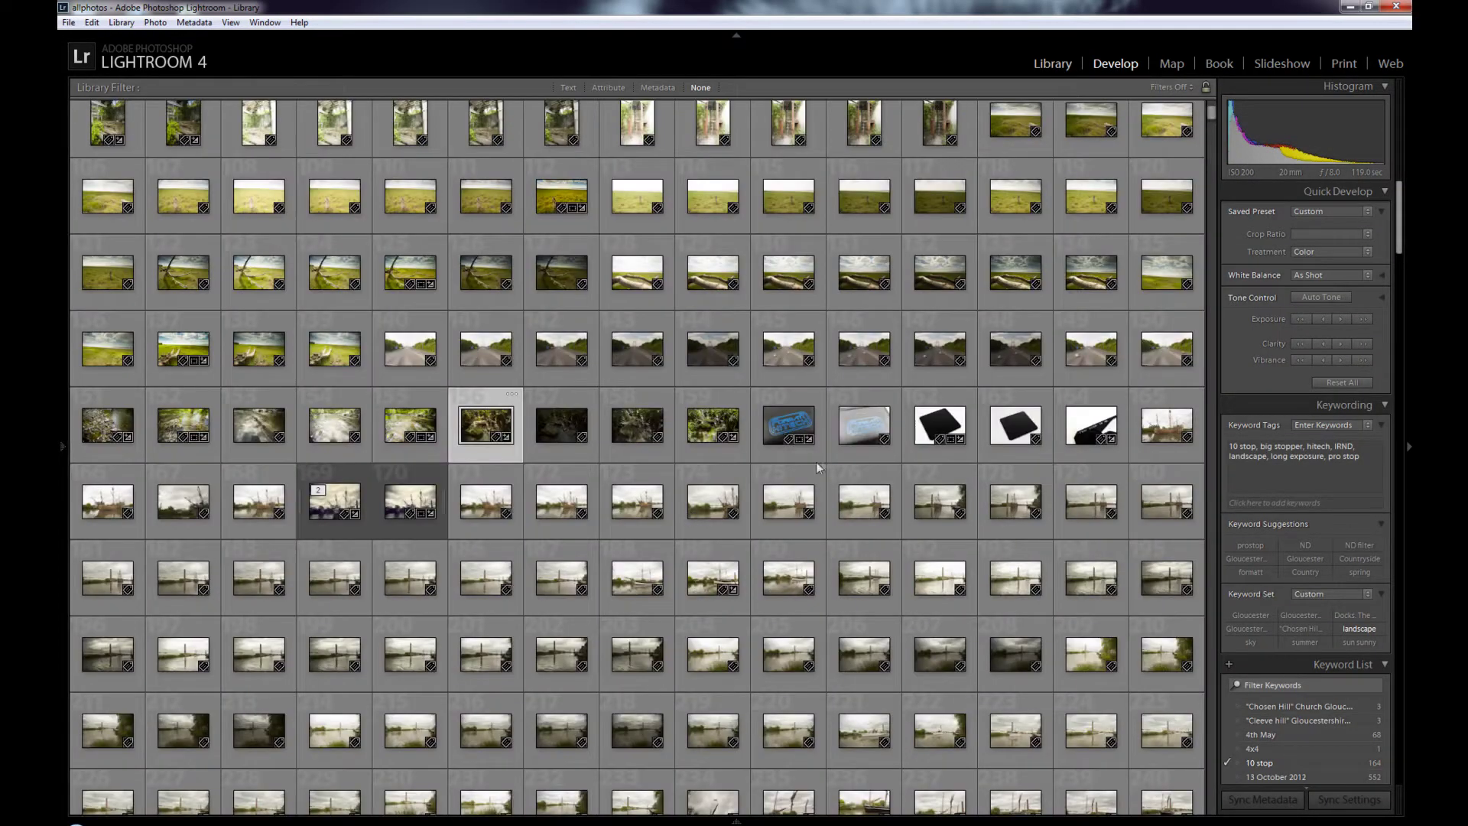
Step: Open the other long-exposure stream photo in Develop and reset it to defaults
left_click(406, 429)
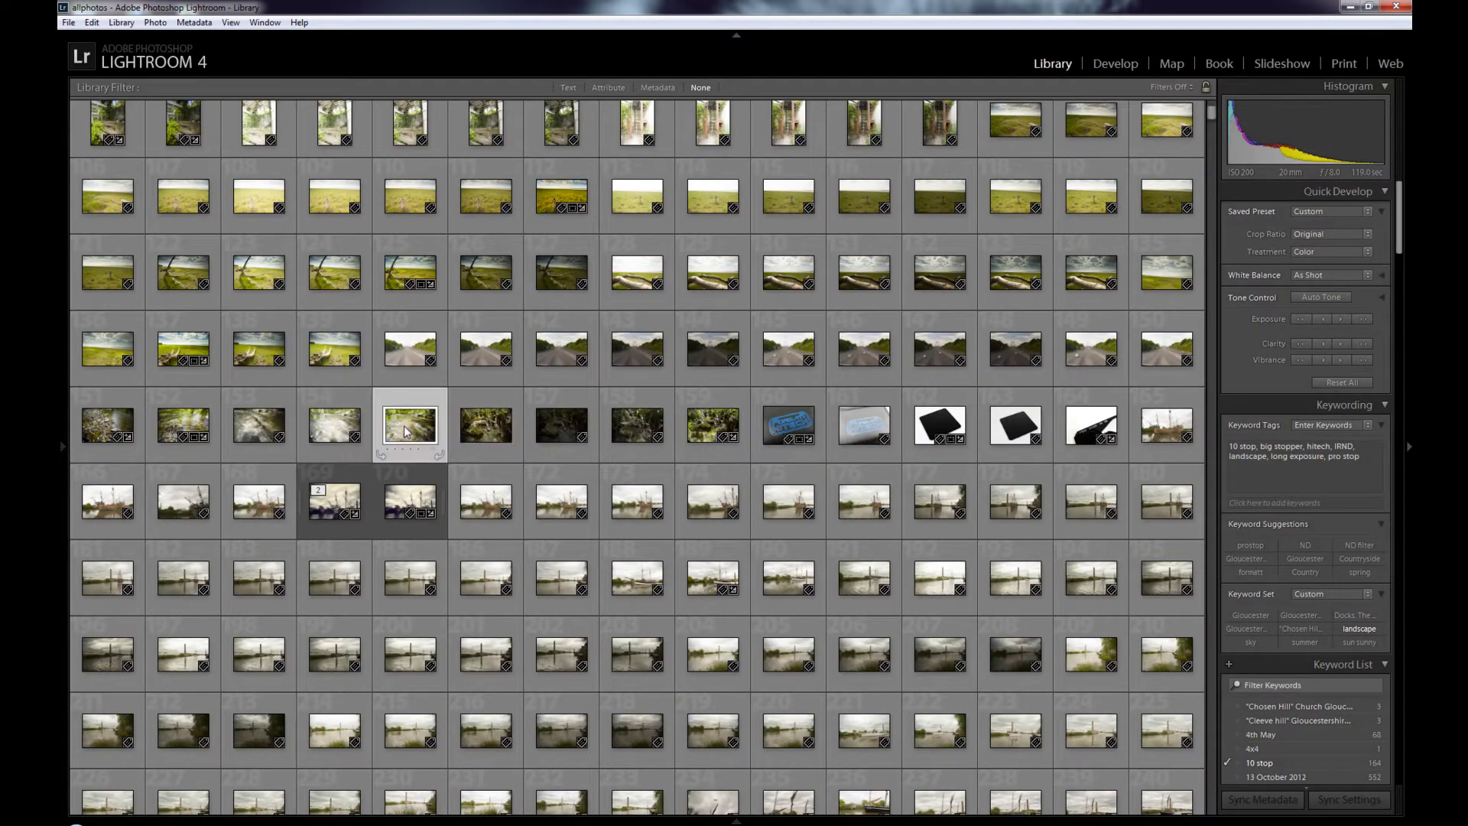
left_click(1116, 64)
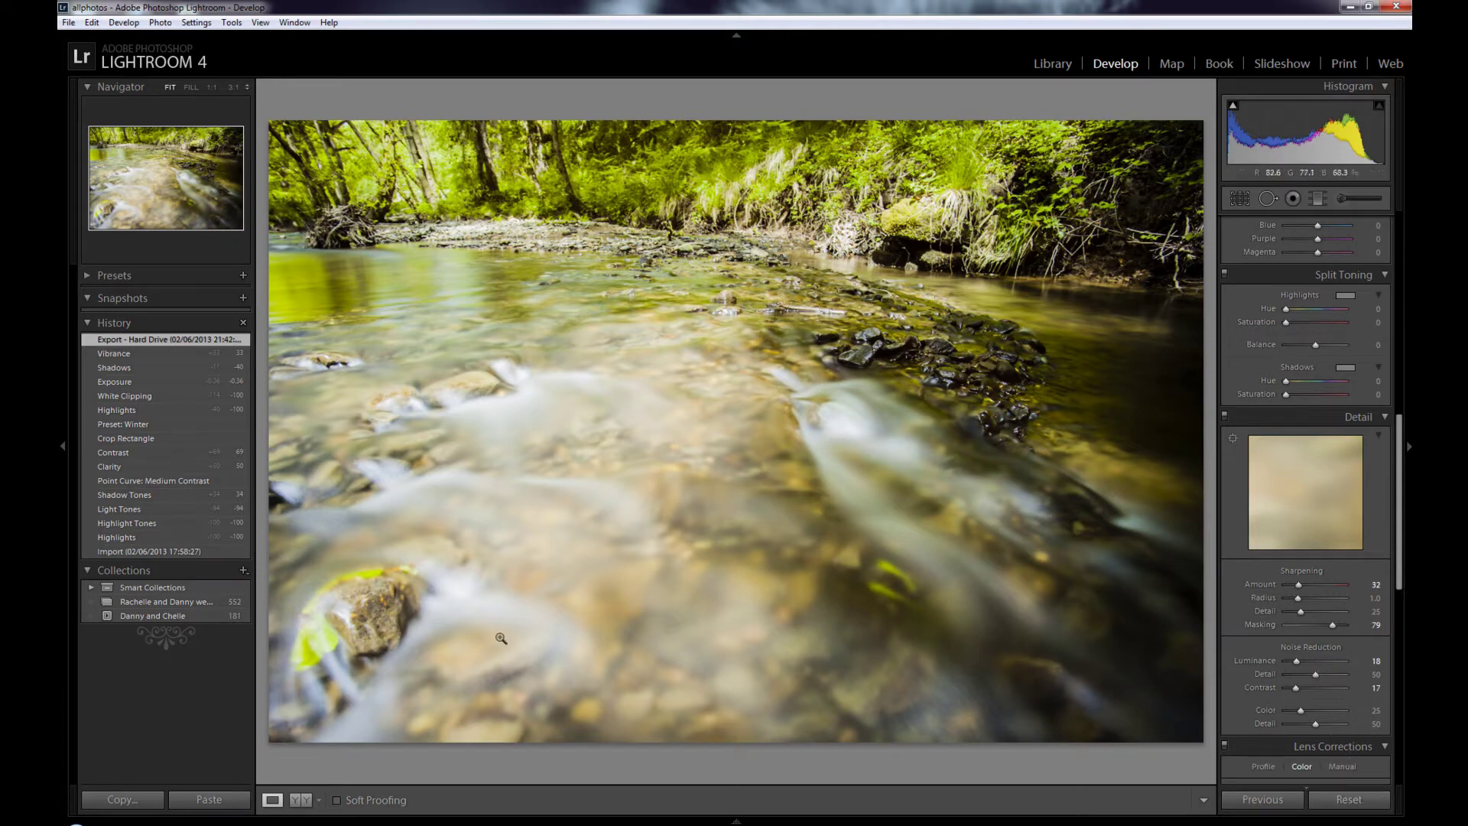
key("ctrl+shift+r")
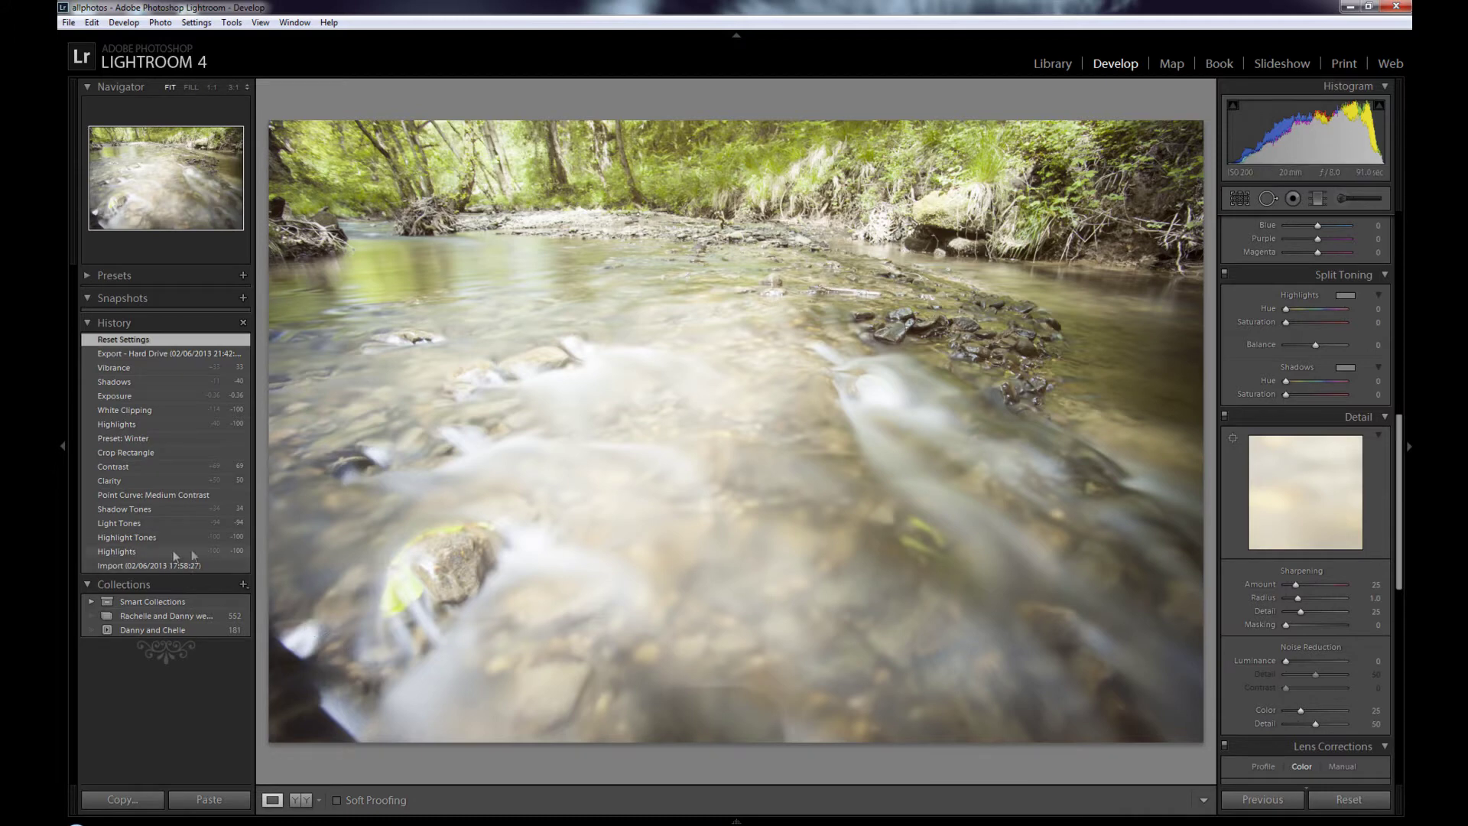
Step: Set Highlights to -100 and the tone curve to Highlights -100, Lights -59, Shadows +34
scroll(1299, 382, "up", 10)
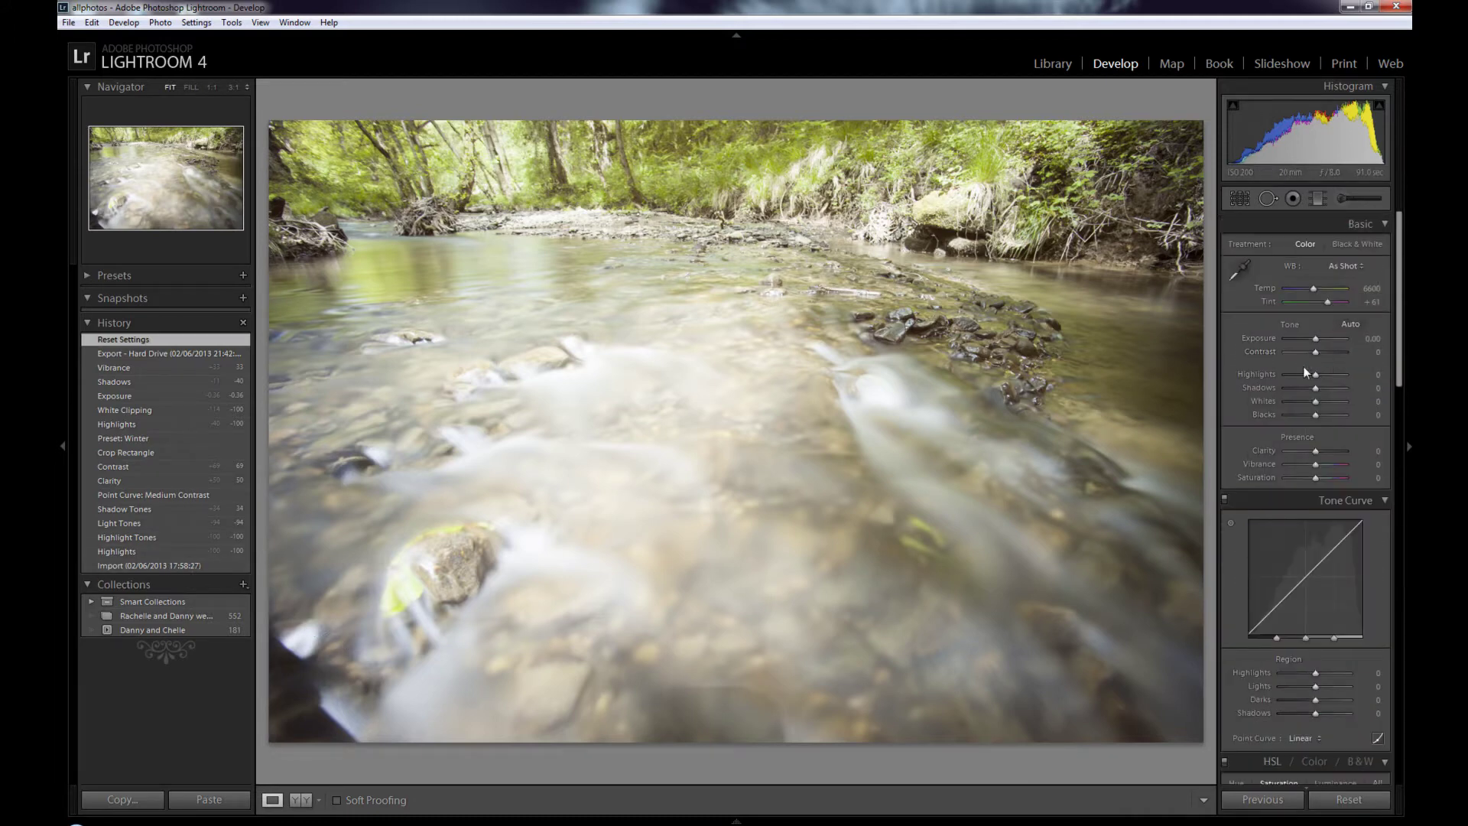
left_click_drag(1268, 375, 1254, 374)
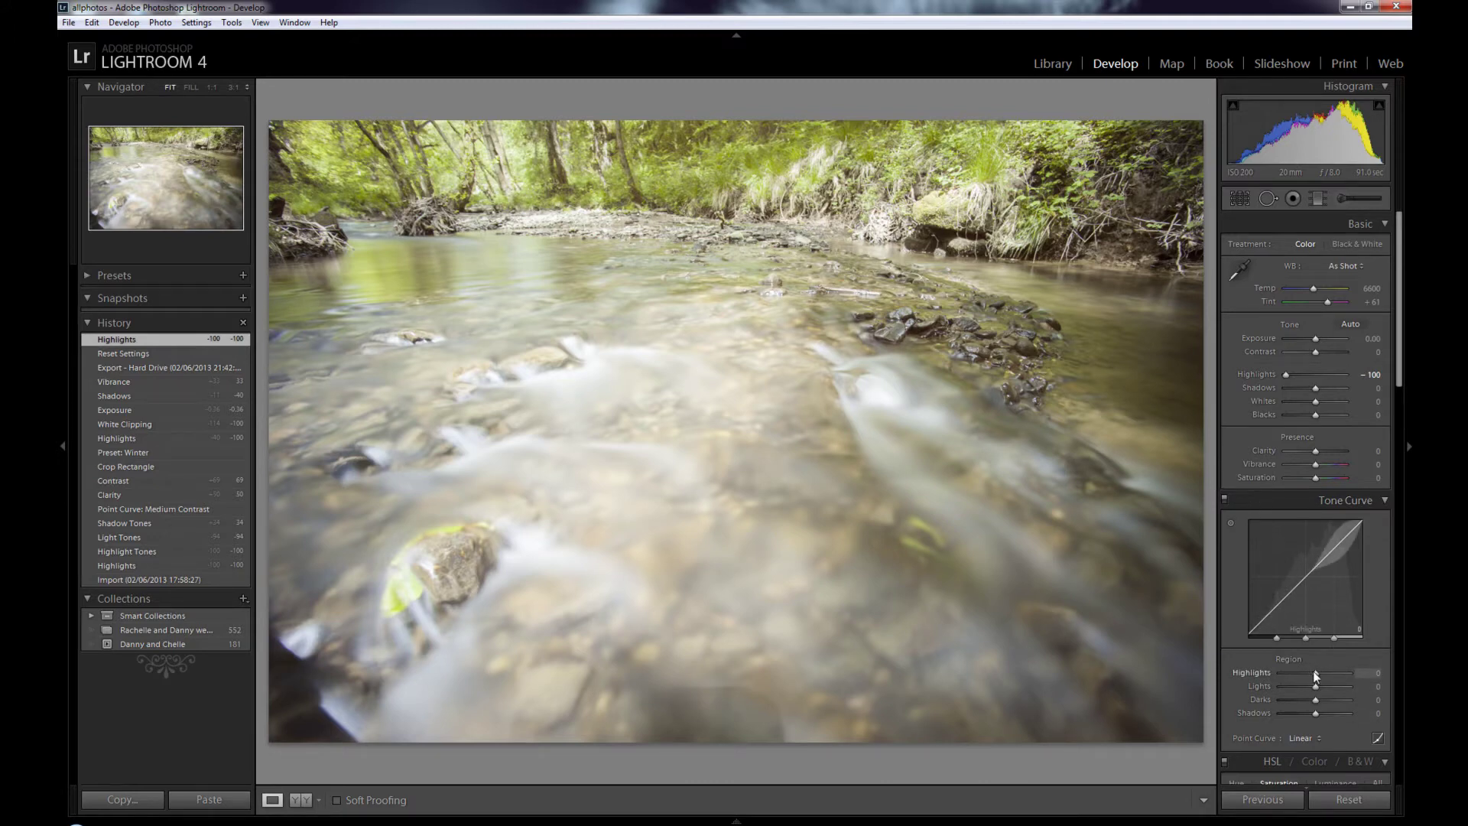
left_click_drag(1315, 676, 1268, 676)
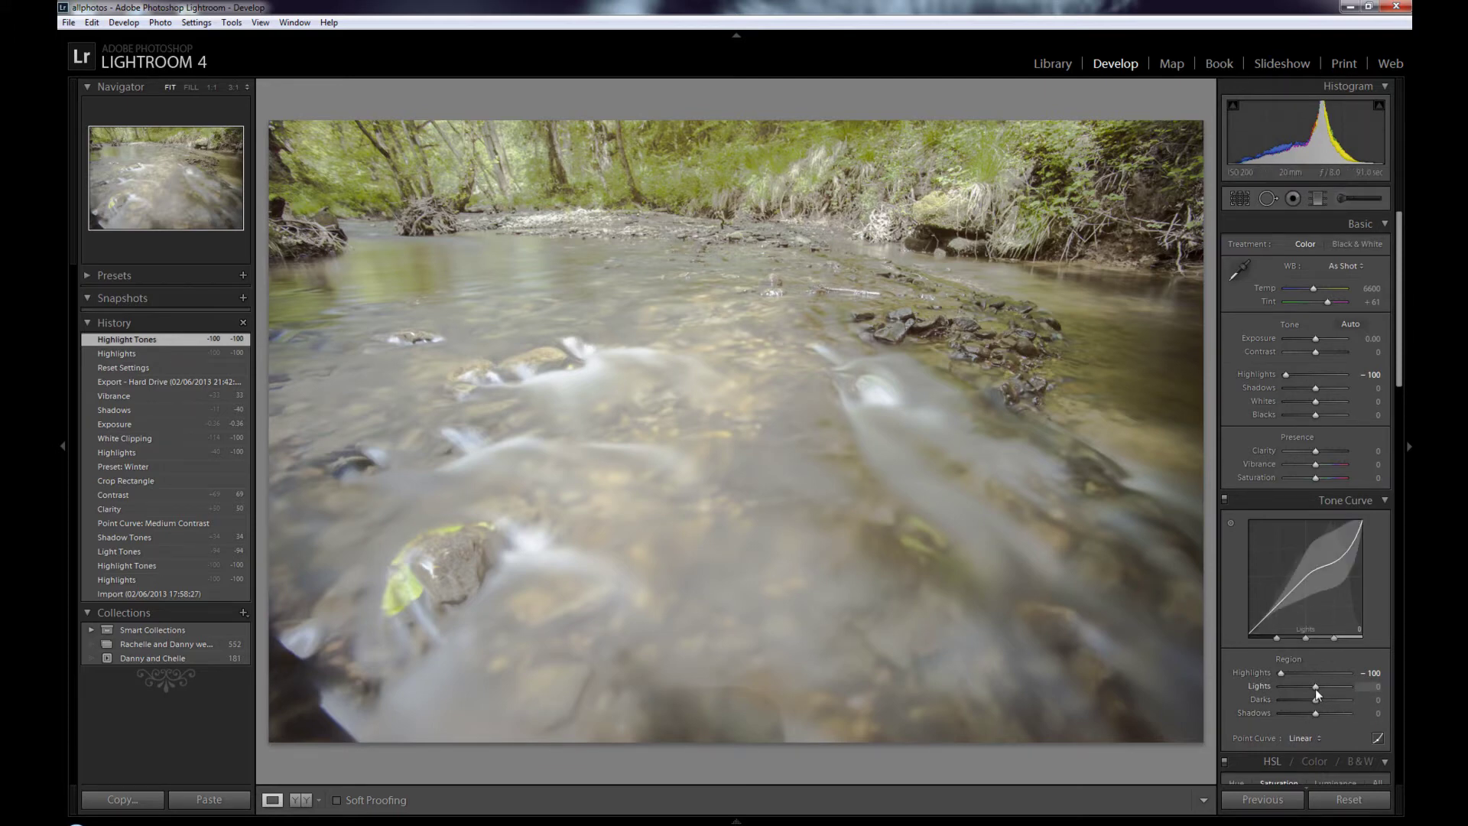
left_click_drag(1314, 686, 1300, 686)
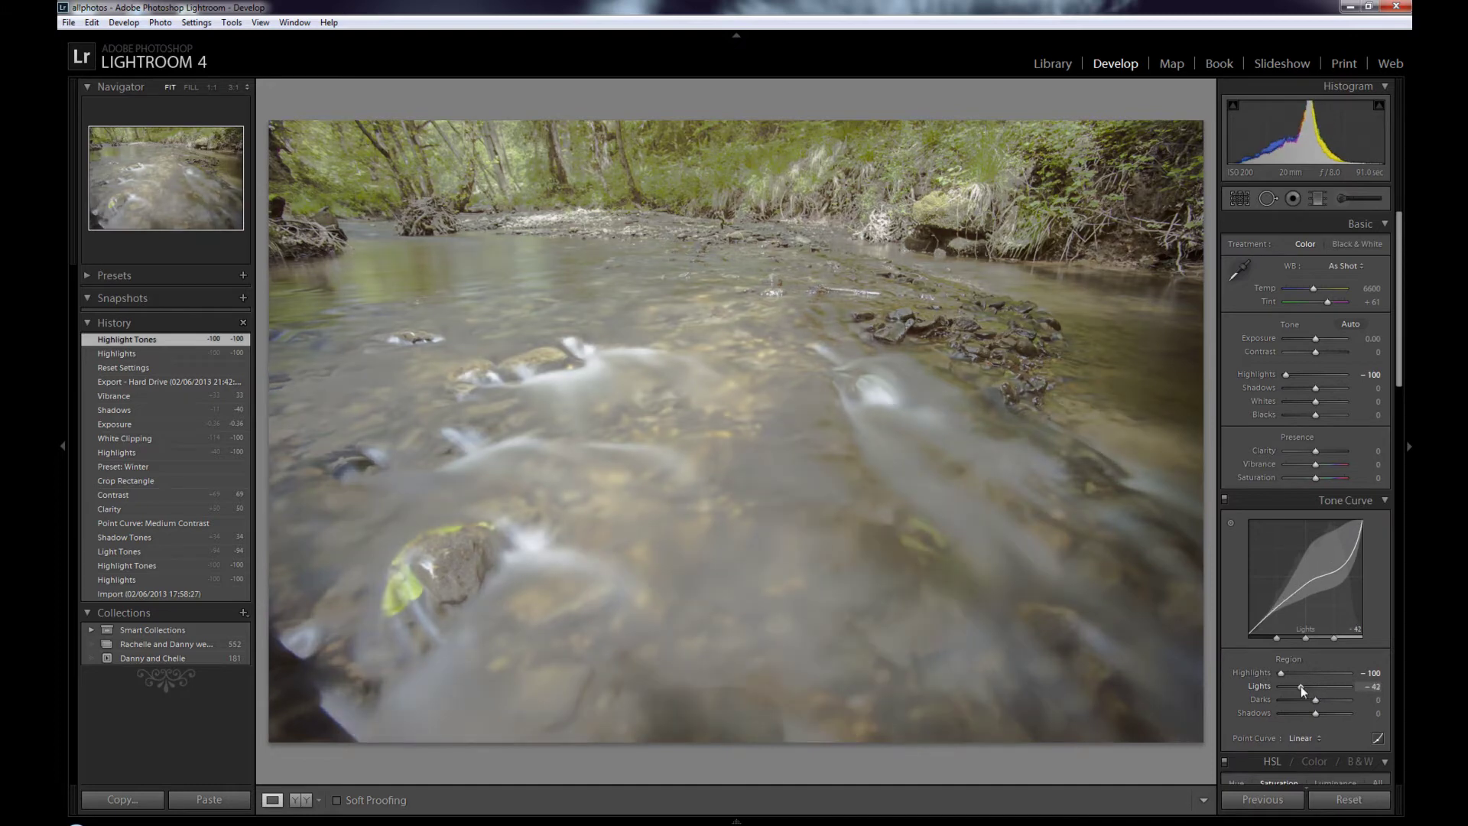
left_click_drag(1300, 685, 1295, 685)
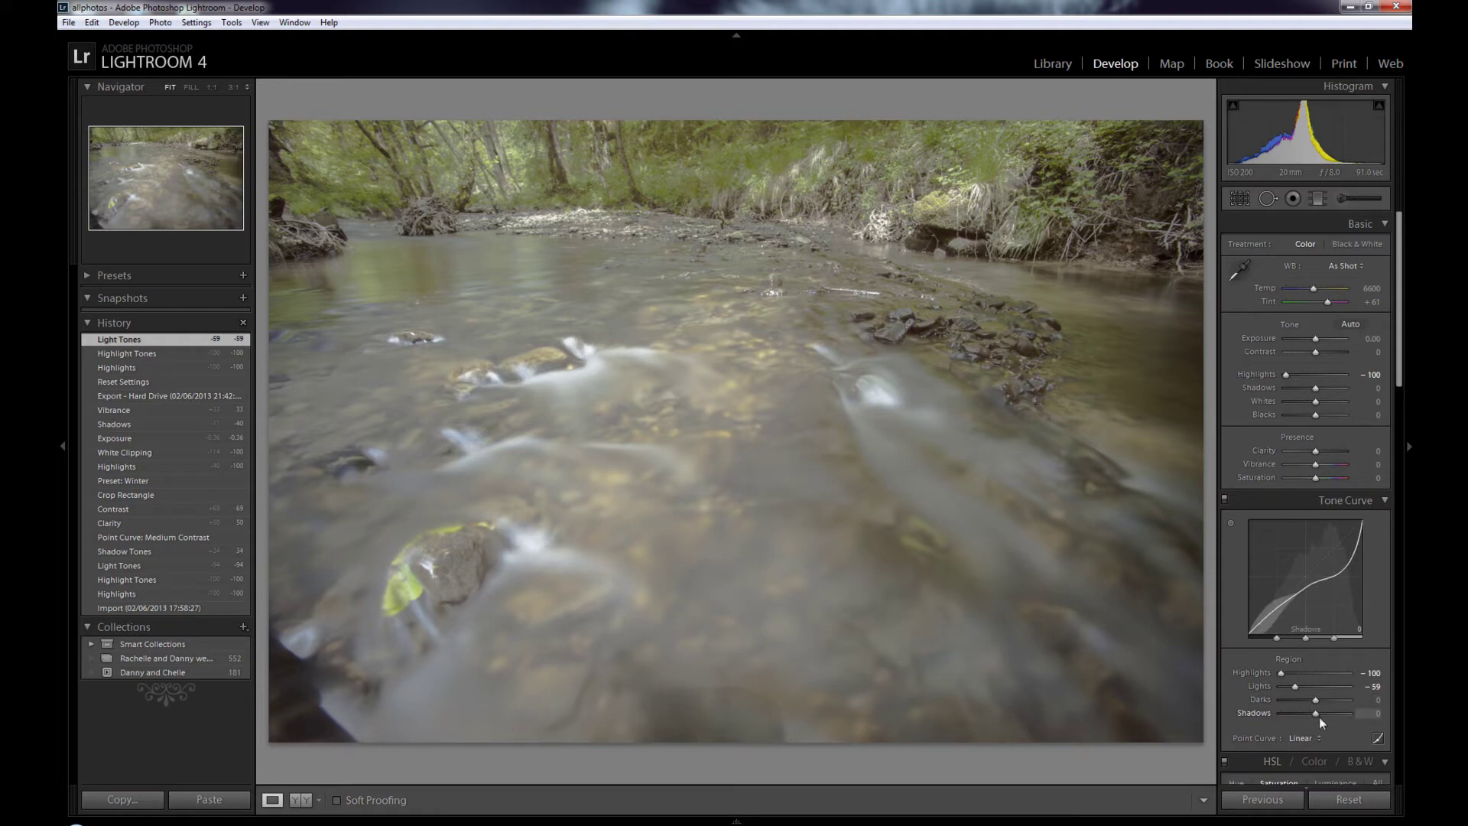
left_click_drag(1319, 717, 1322, 717)
left_click_drag(1330, 717, 1332, 717)
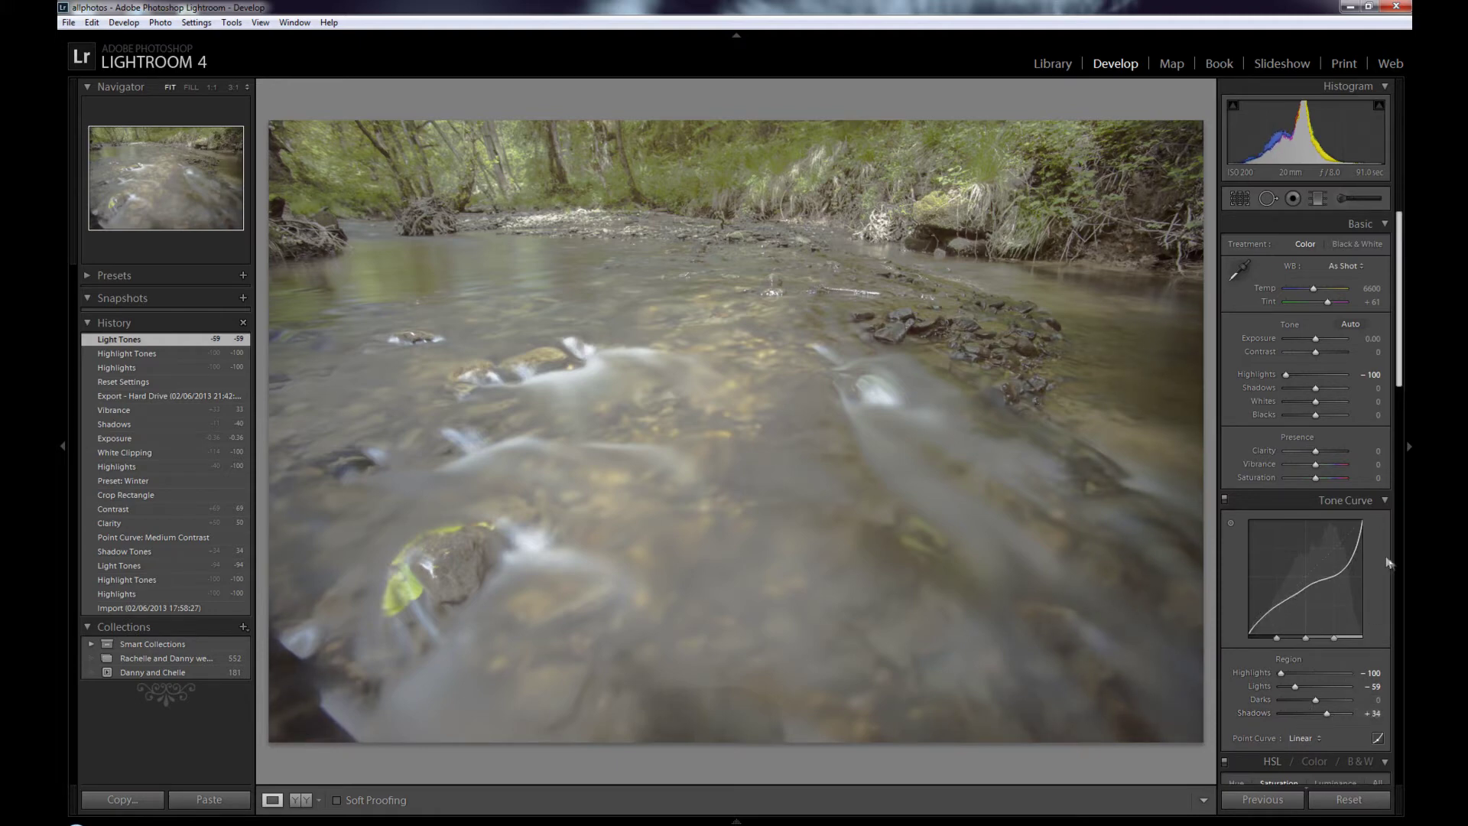
Step: Raise Clarity to +71, Contrast to +45 and Exposure to +0.24
left_click_drag(1314, 454, 1337, 451)
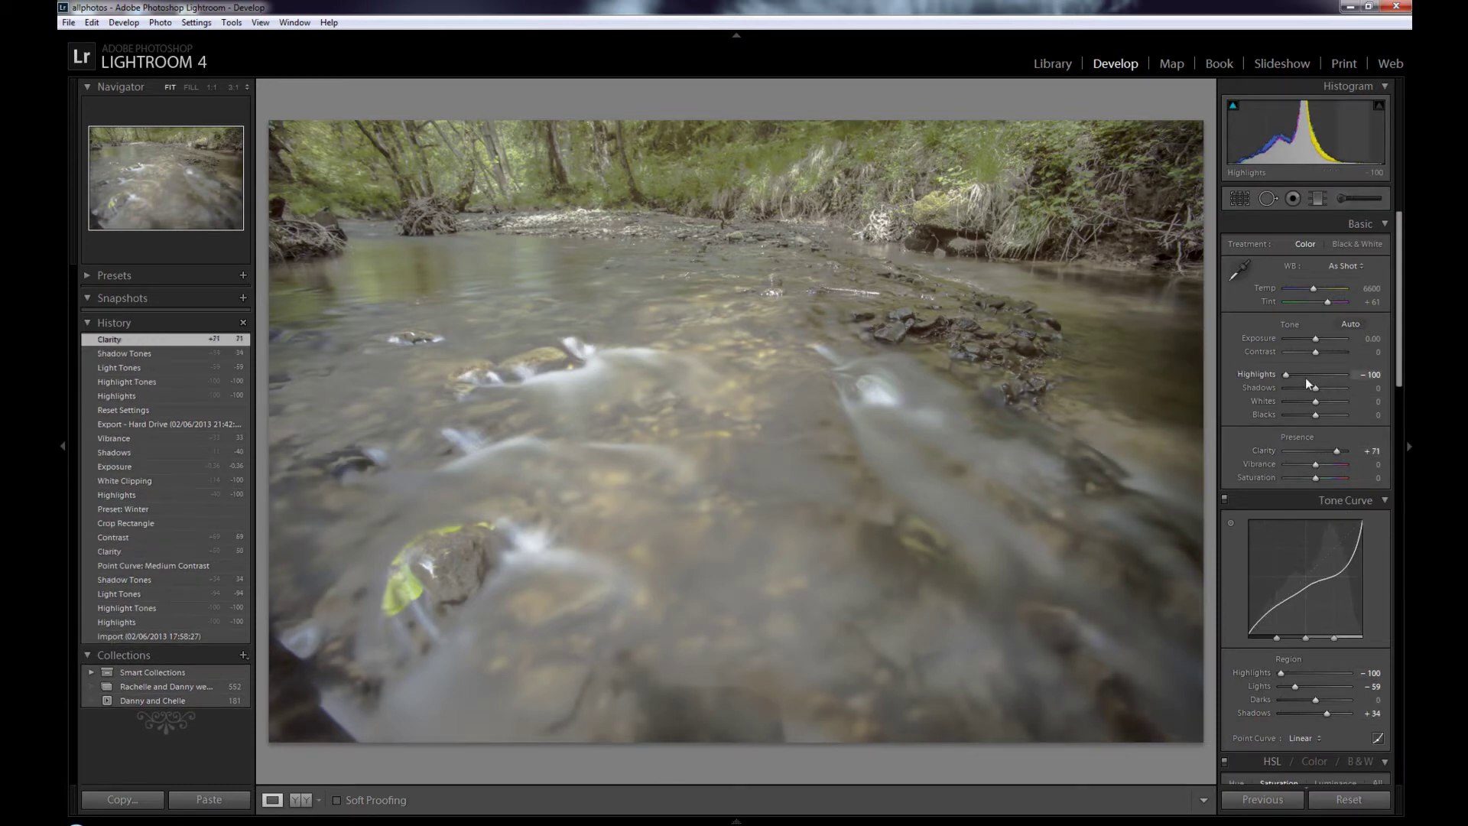
left_click_drag(1314, 351, 1329, 352)
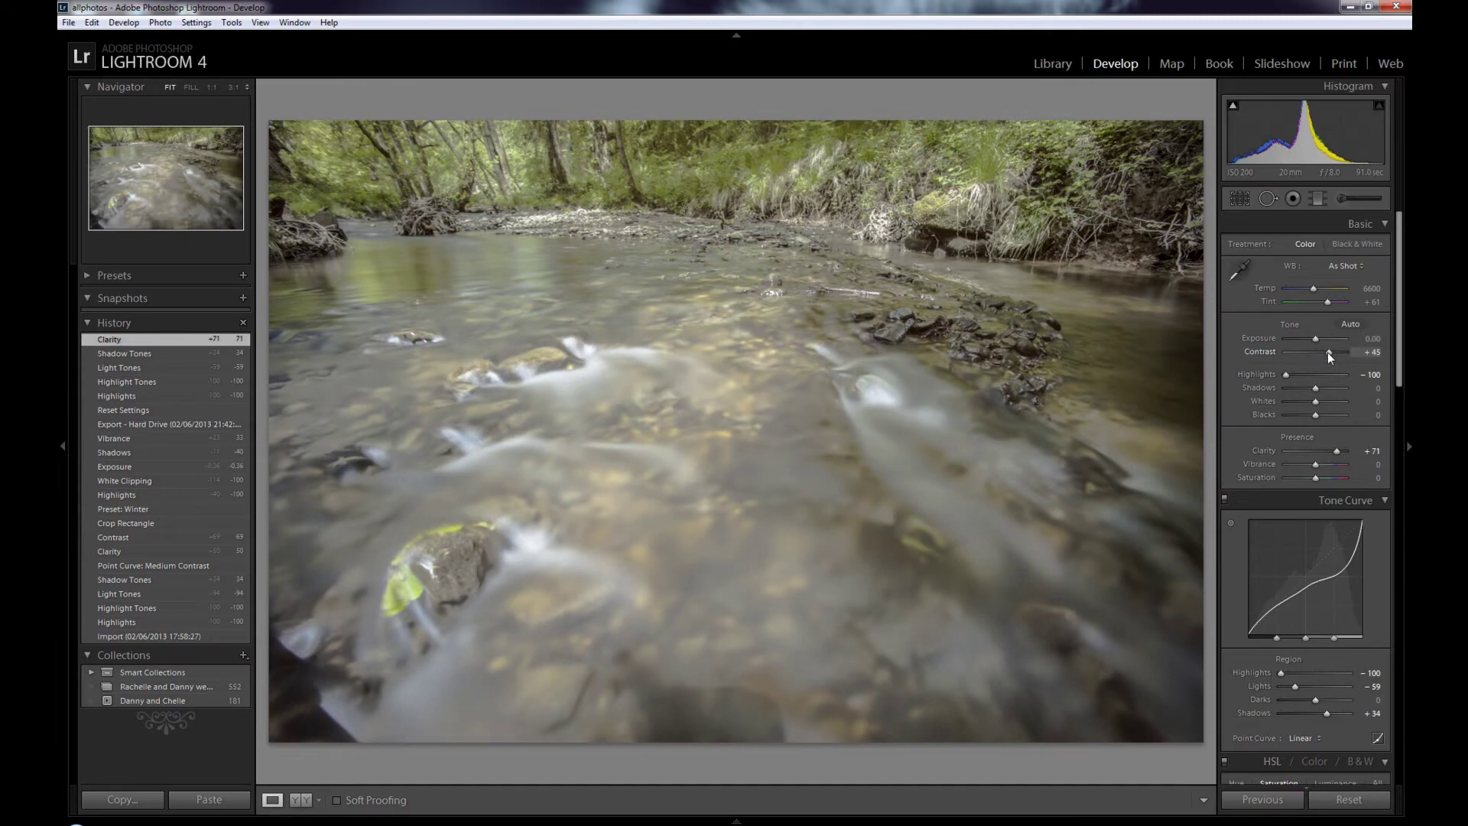
left_click_drag(1327, 351, 1319, 344)
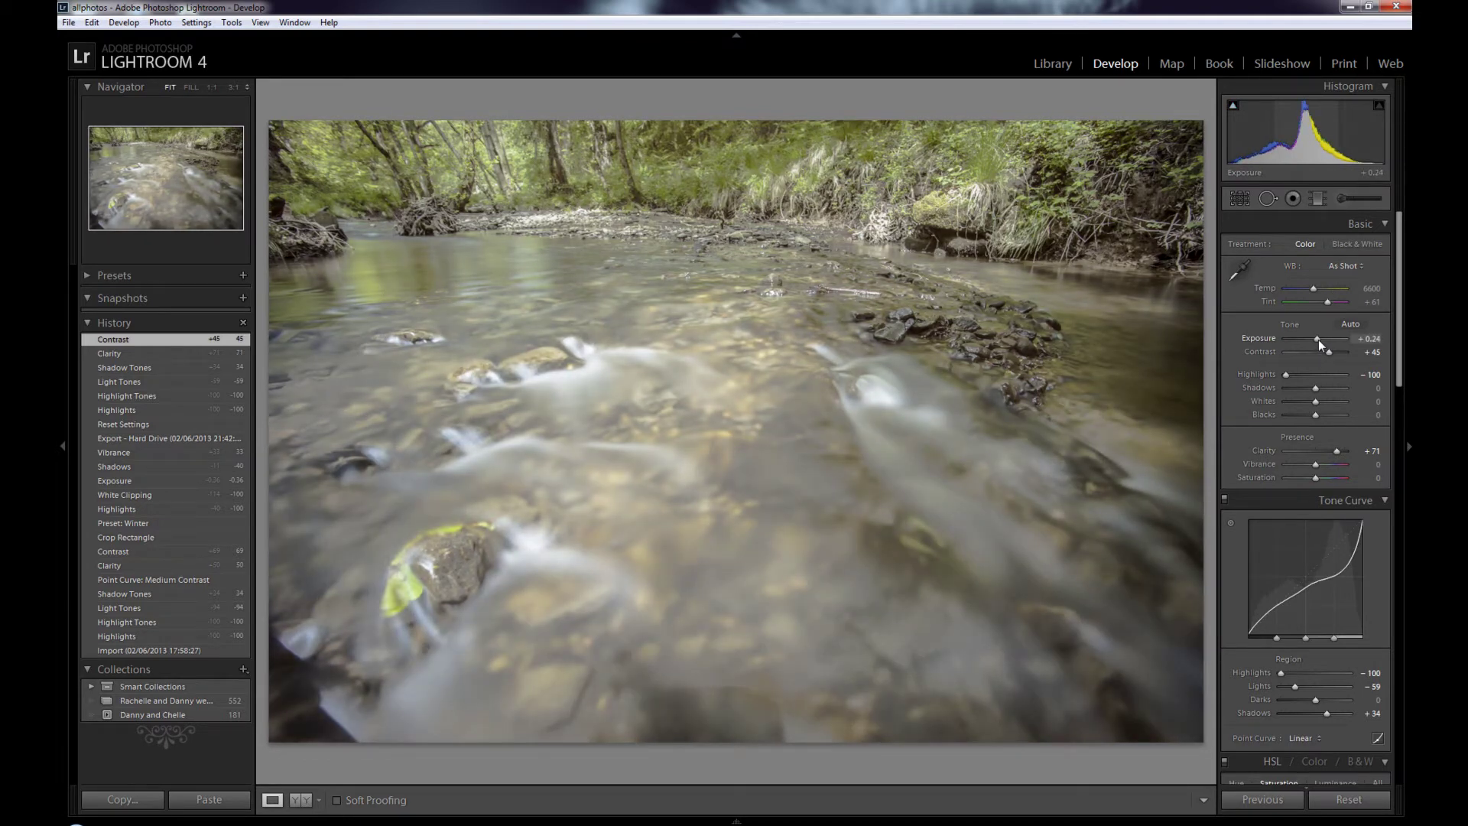
left_click_drag(1325, 349, 1325, 349)
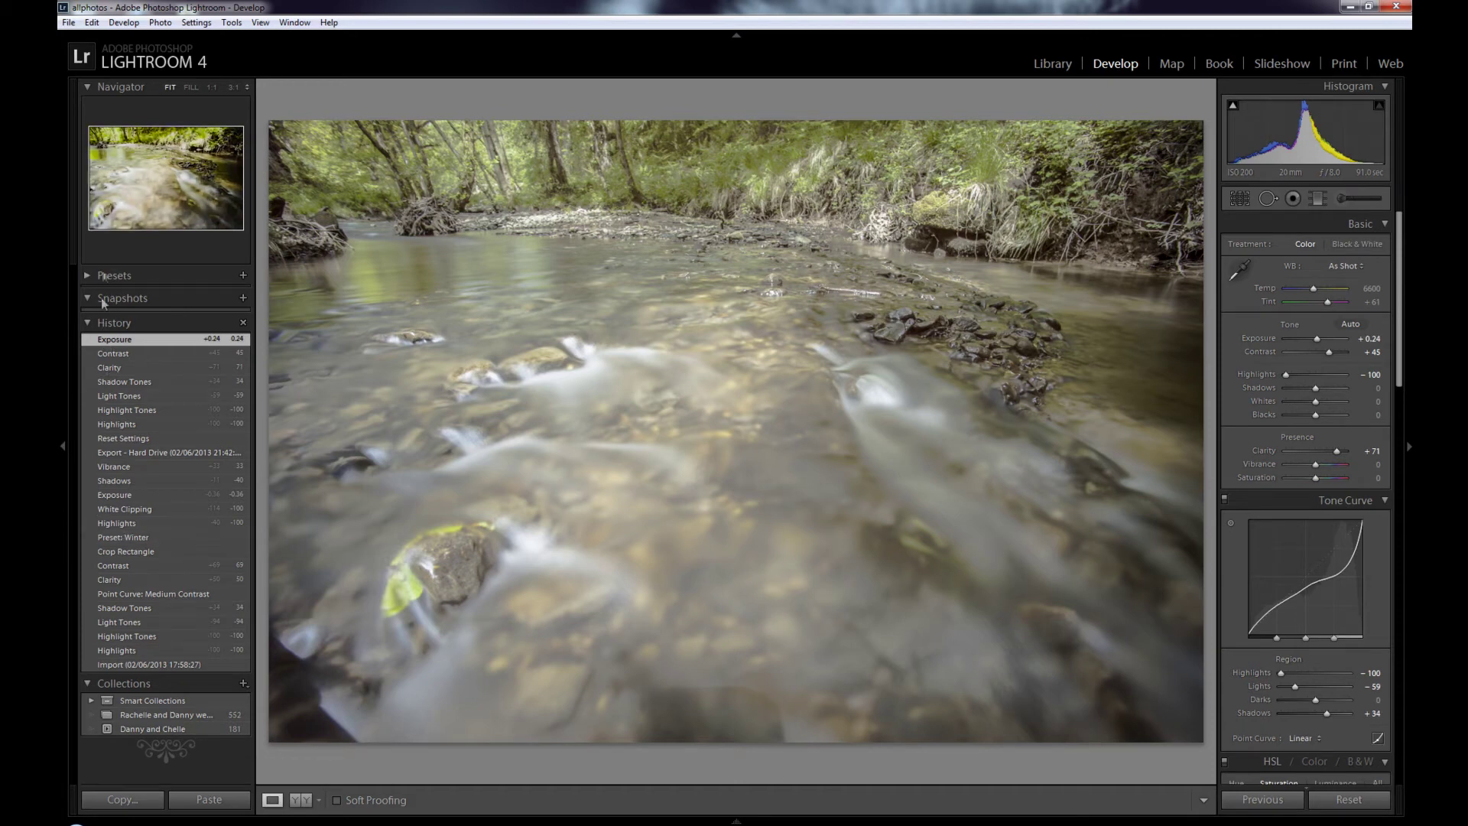
Step: Apply the Winter preset from User Presets
left_click(95, 276)
scroll(202, 662, "down", 5)
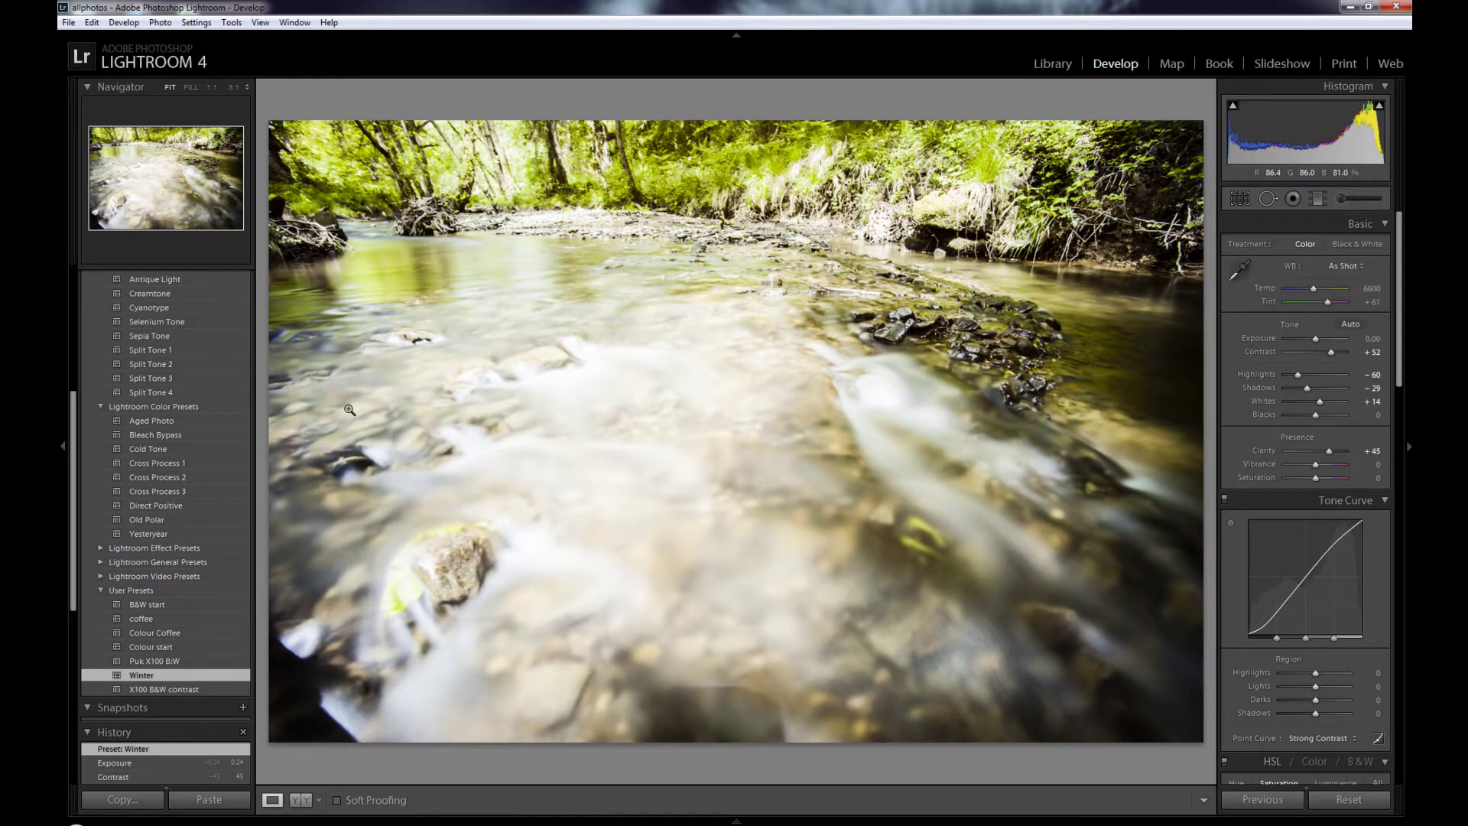
scroll(130, 707, "down", 5)
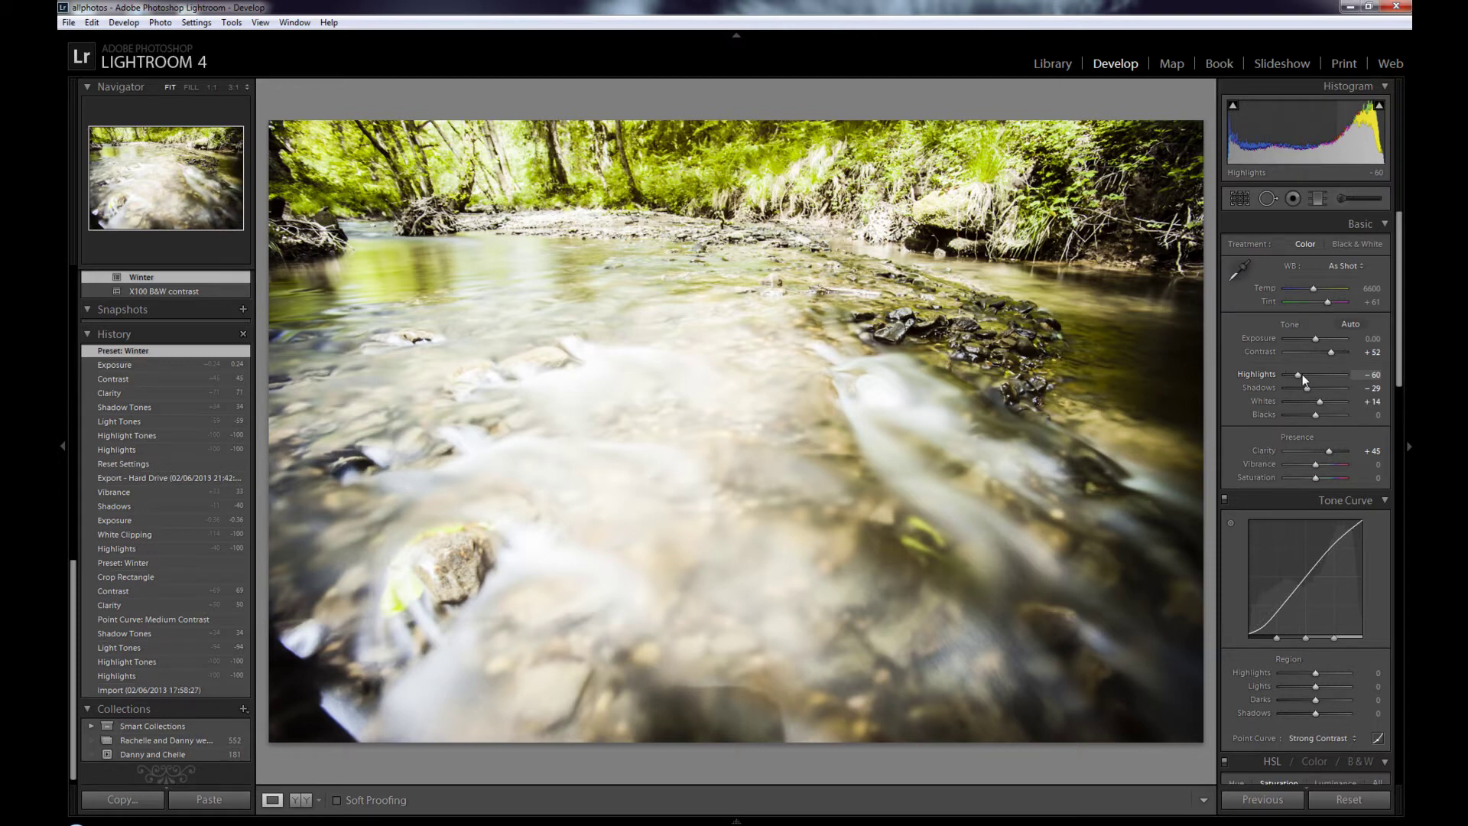
Step: Set Highlights -100, Whites -100 and Exposure -0.48 in the Basic panel
key("shift+Down")
key("shift+Down")
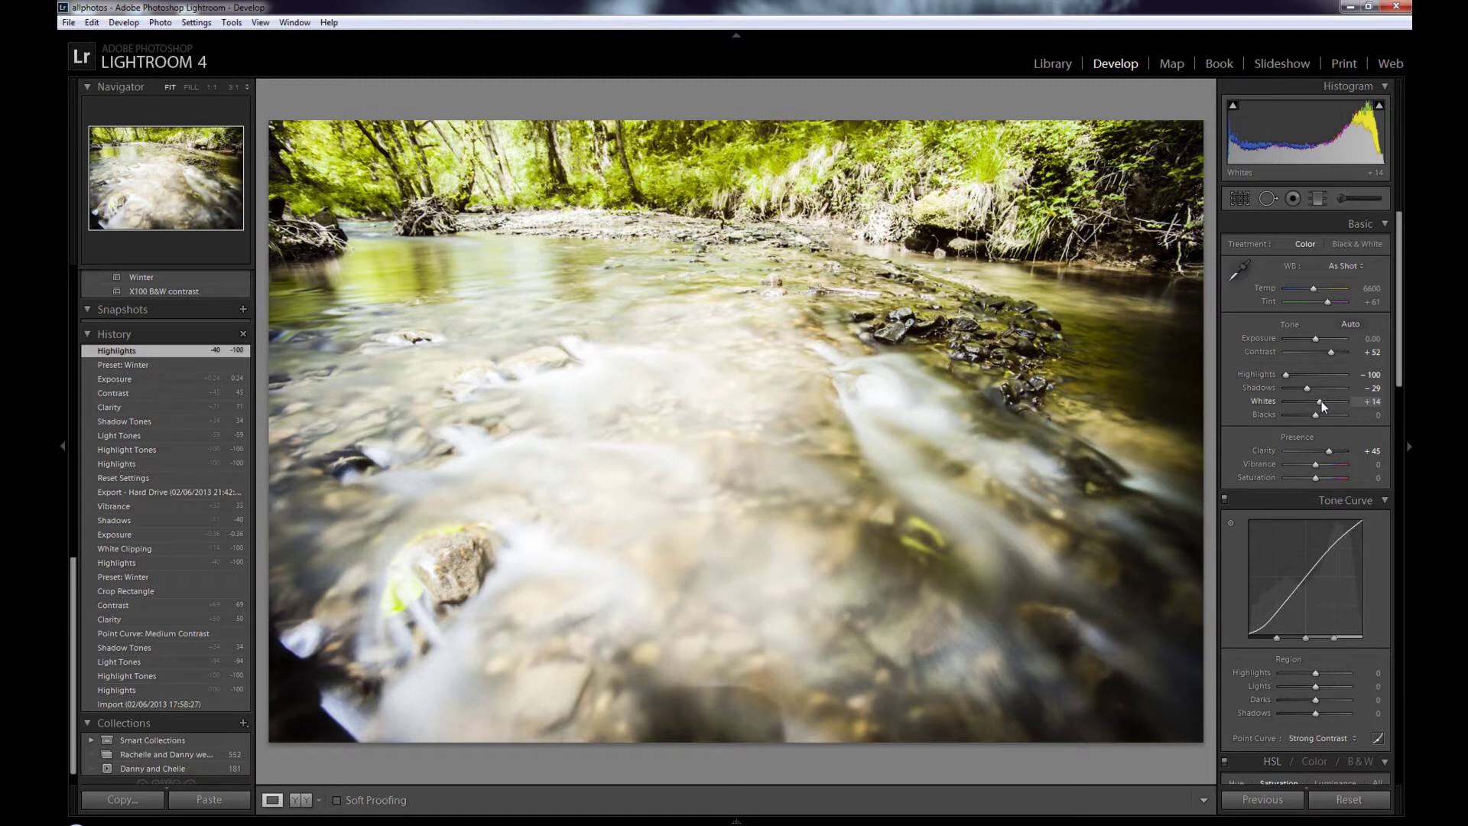
left_click_drag(1319, 400, 1288, 401)
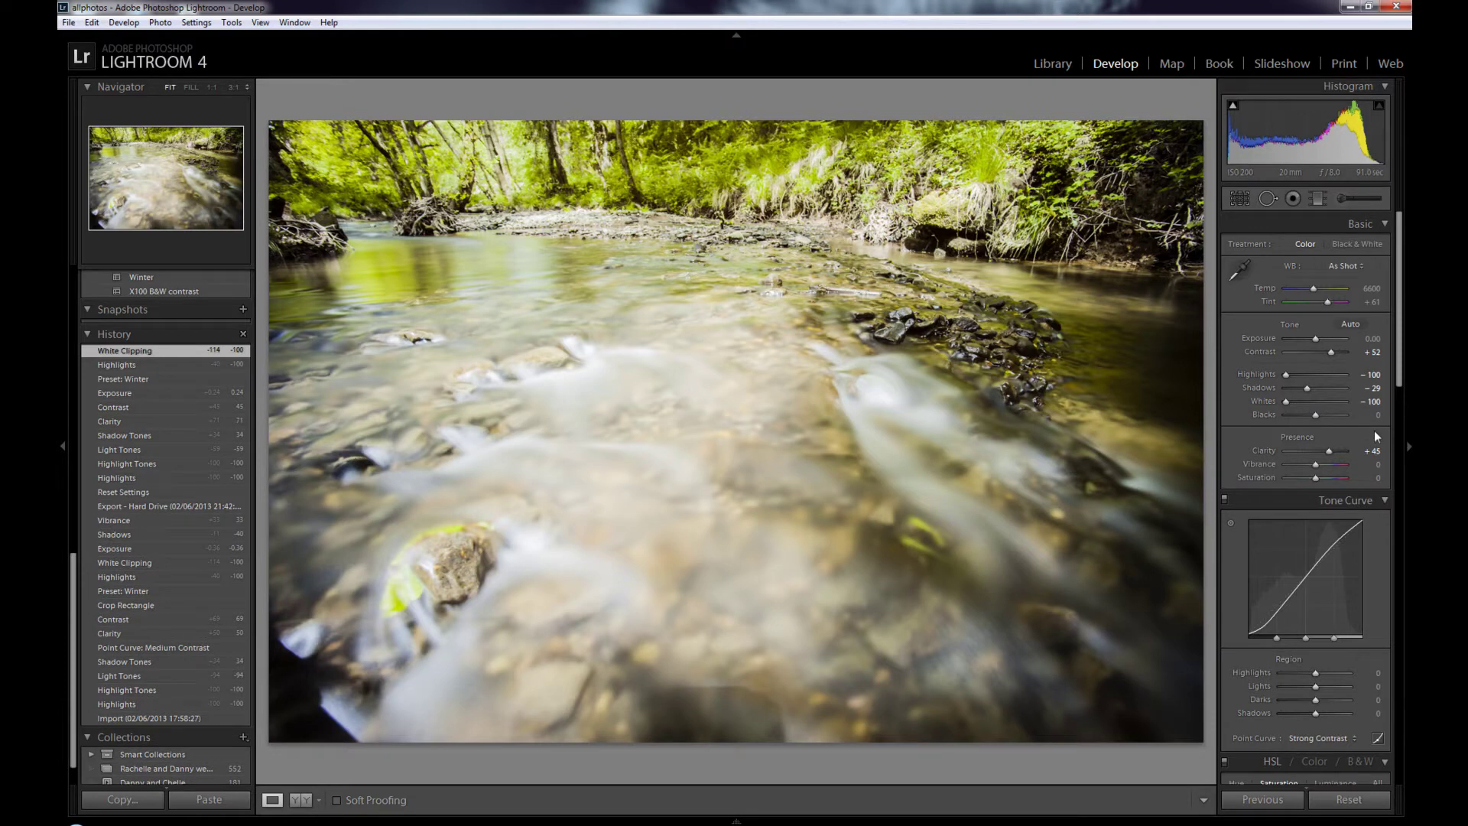
left_click_drag(1315, 345, 1313, 345)
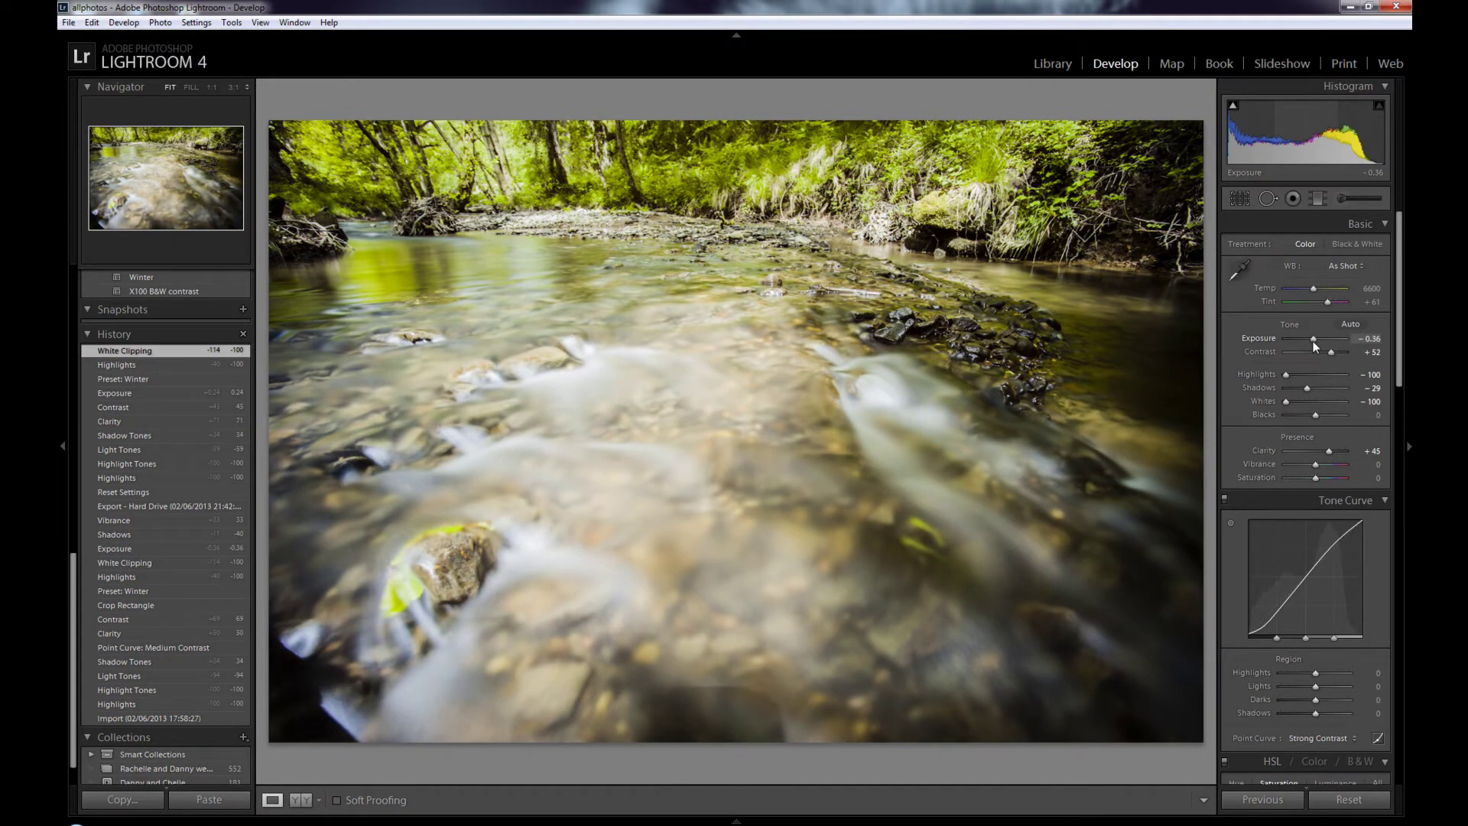
left_click_drag(1314, 347, 1314, 345)
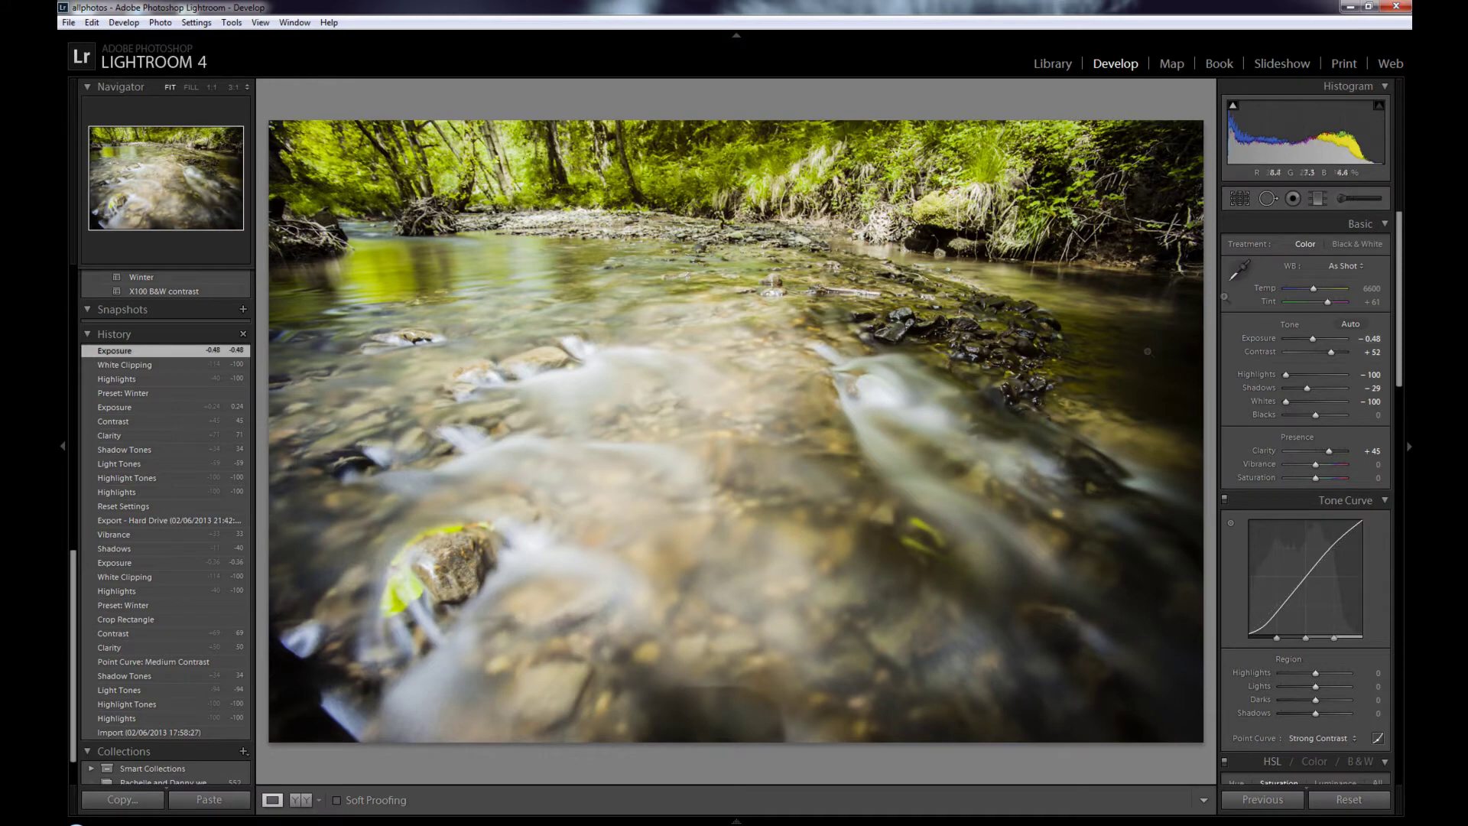
Step: Tighten the crop from the bottom-left corner at original proportions, then return to Library
left_click(1240, 200)
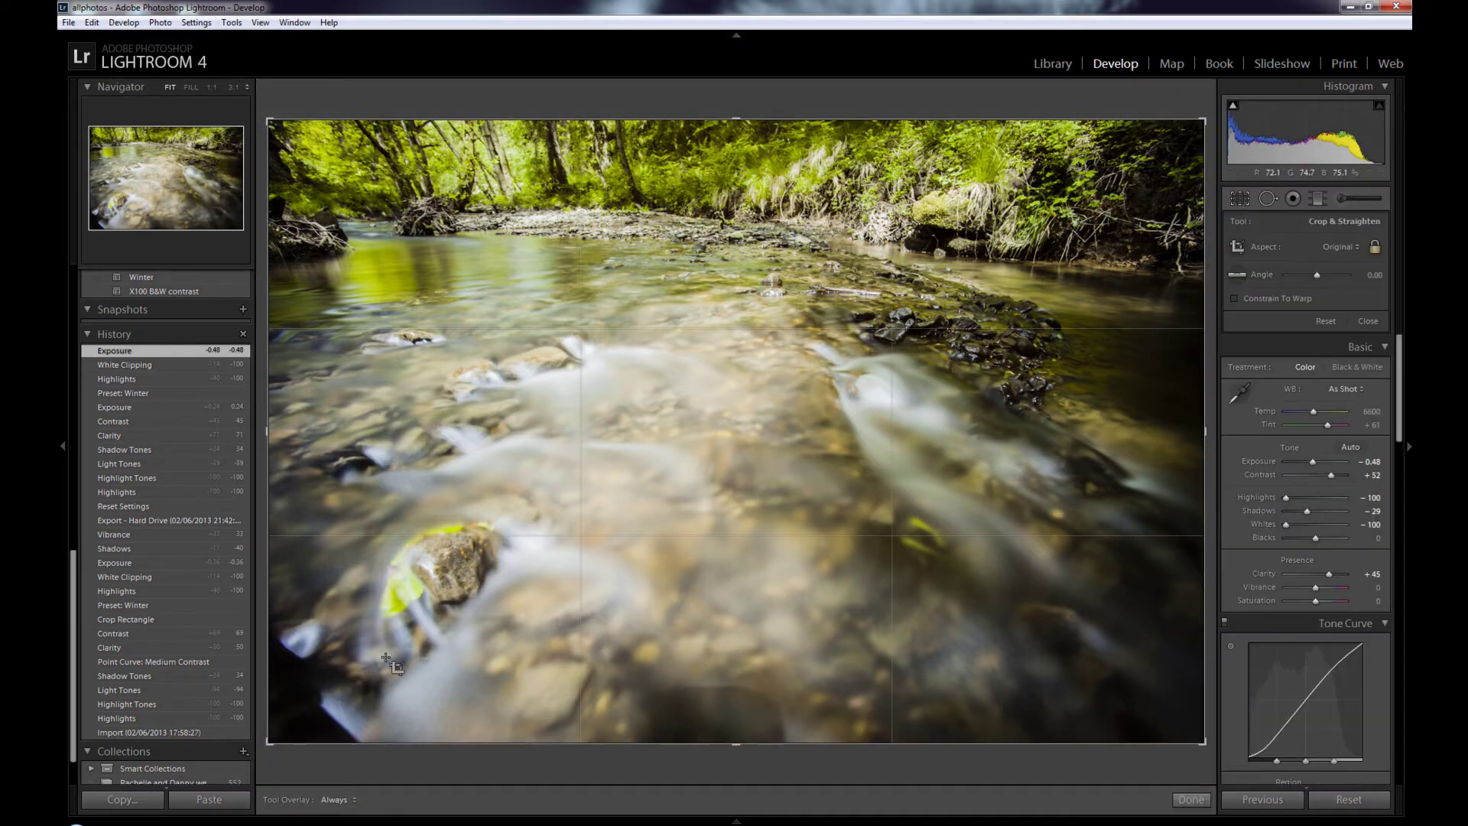
left_click_drag(266, 742, 310, 713)
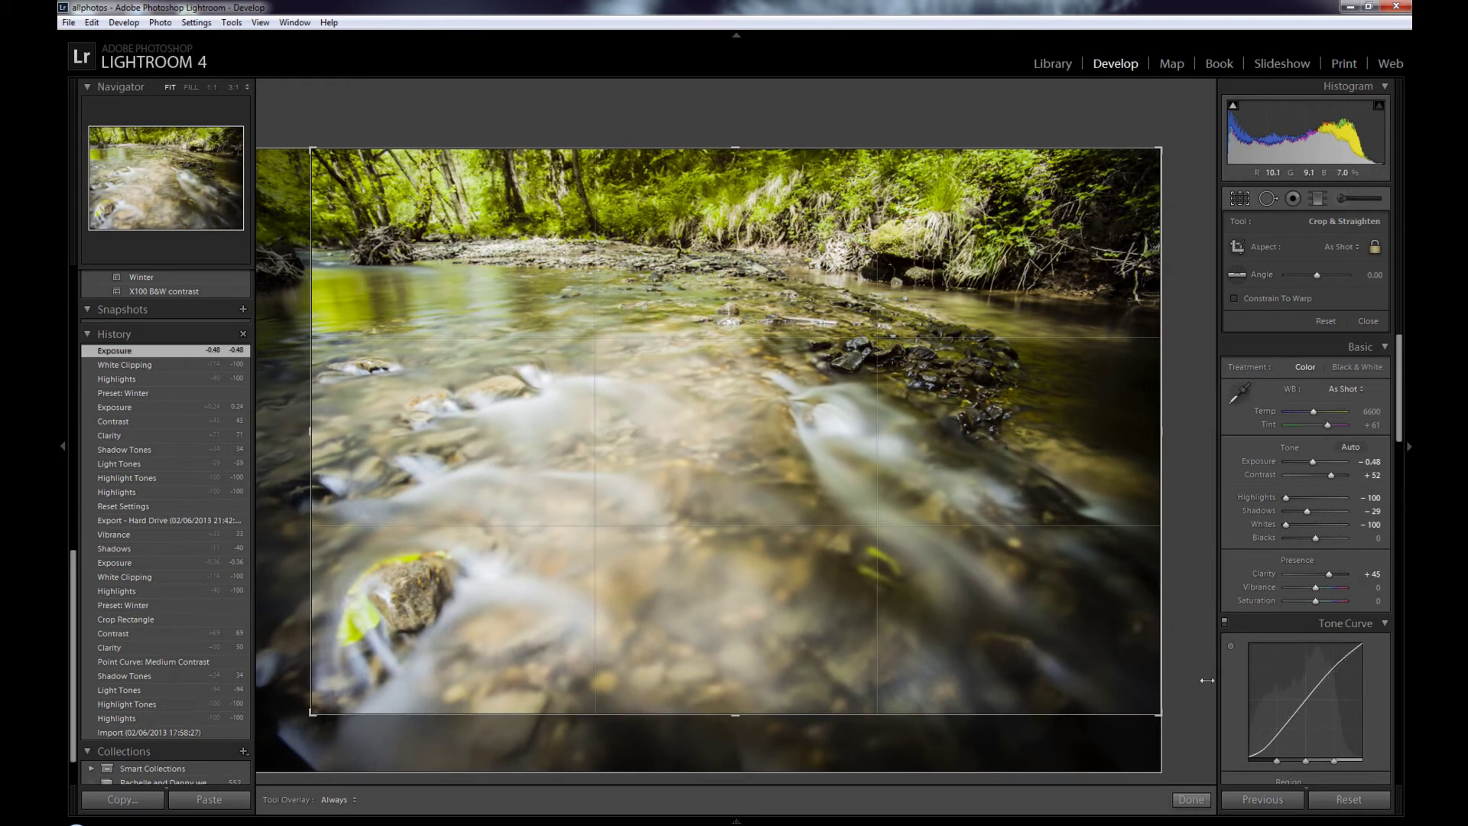
left_click(1191, 799)
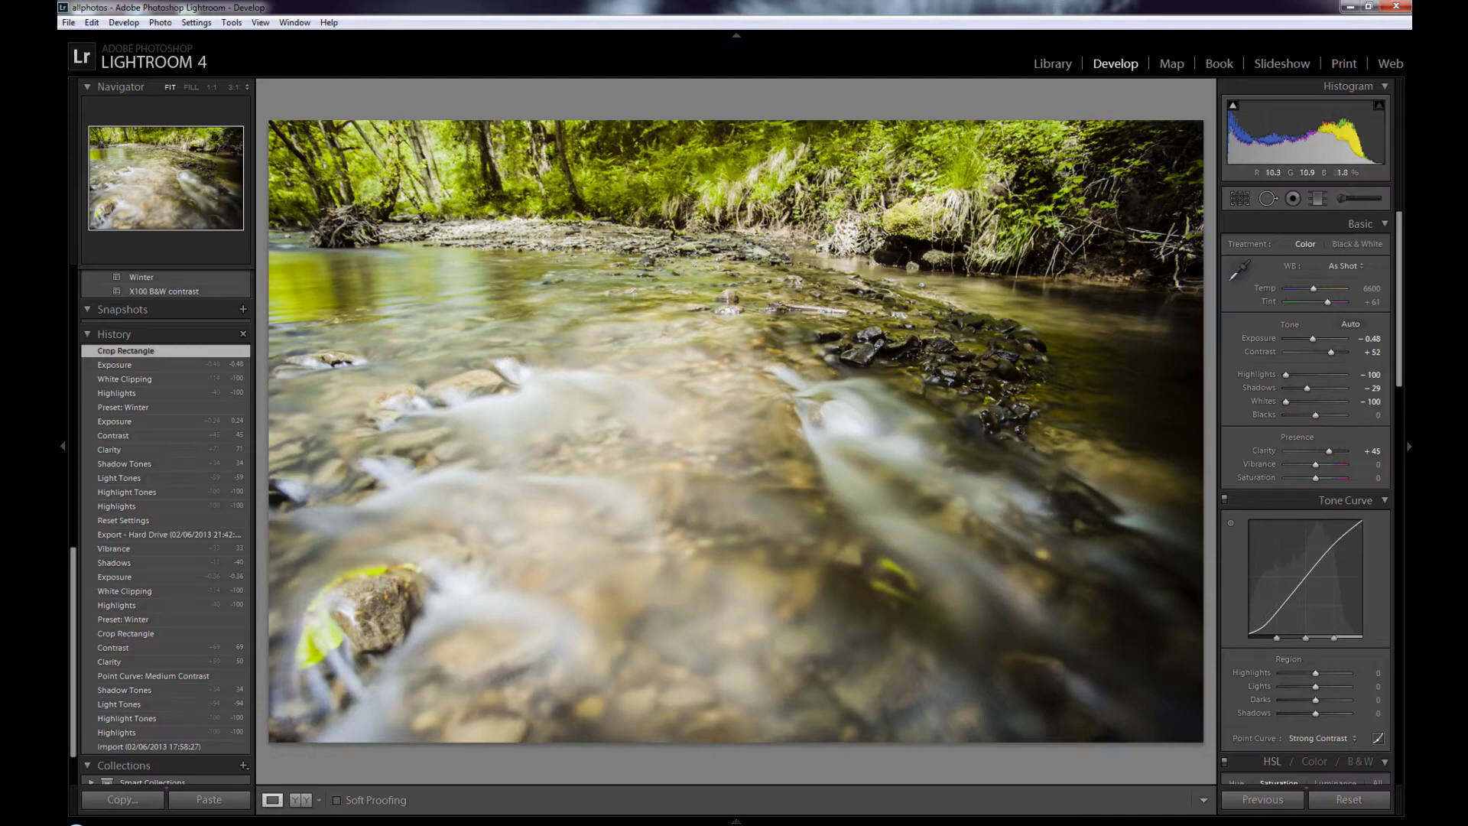
left_click(1052, 64)
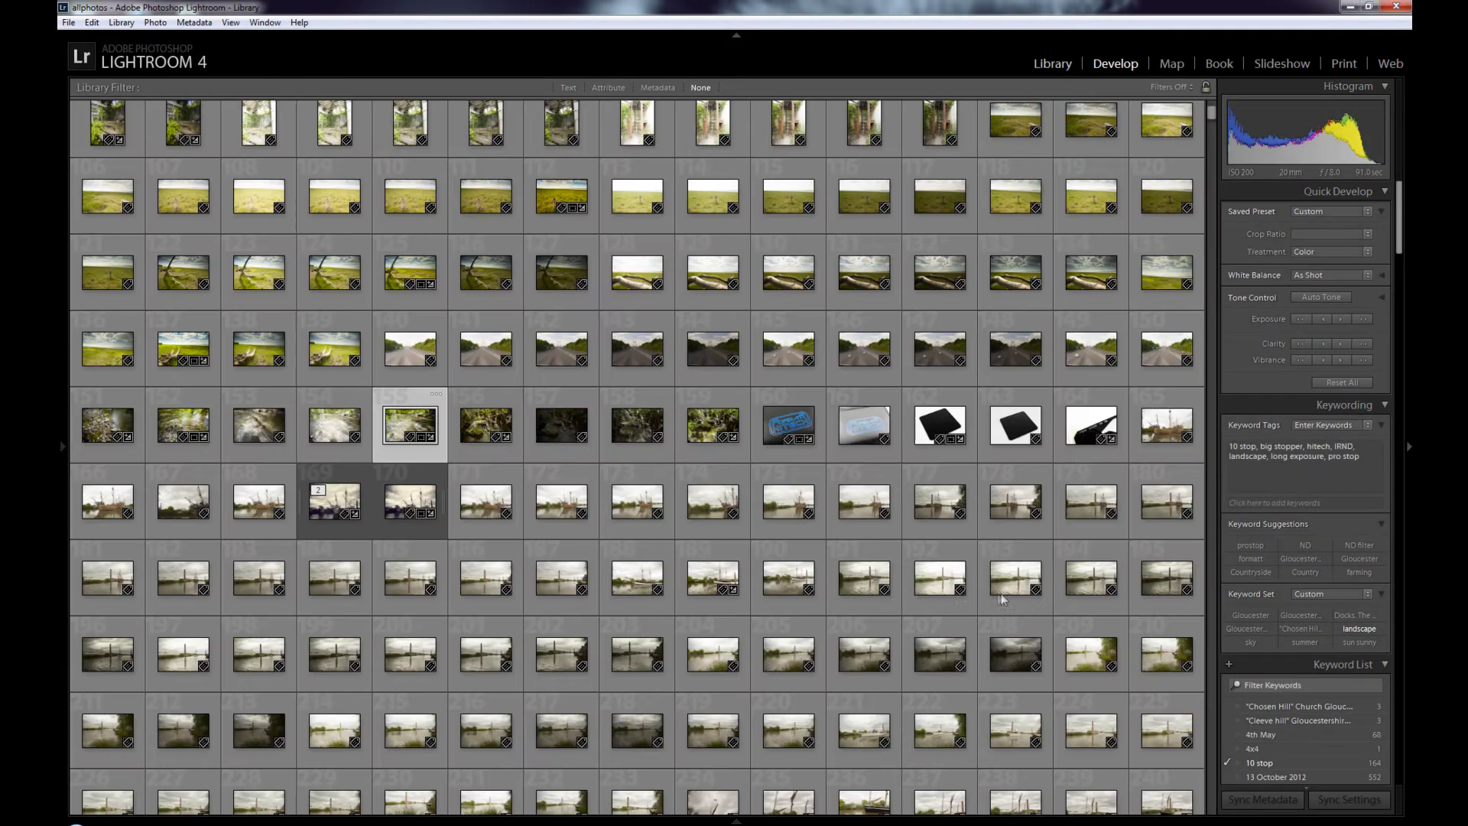
Step: Open a different stream photo in Develop and reset its settings to defaults
left_click(173, 426)
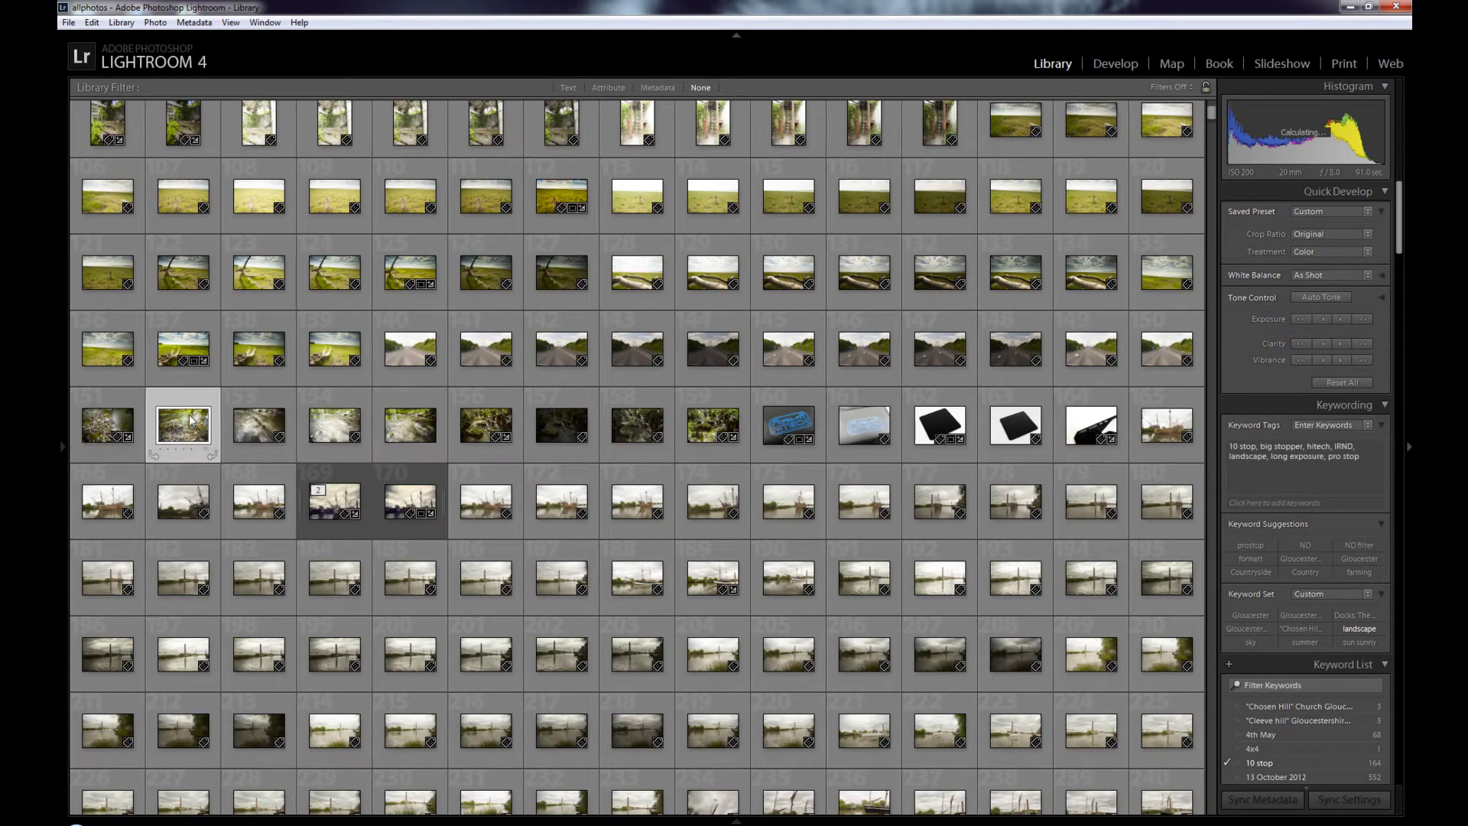
left_click(1115, 64)
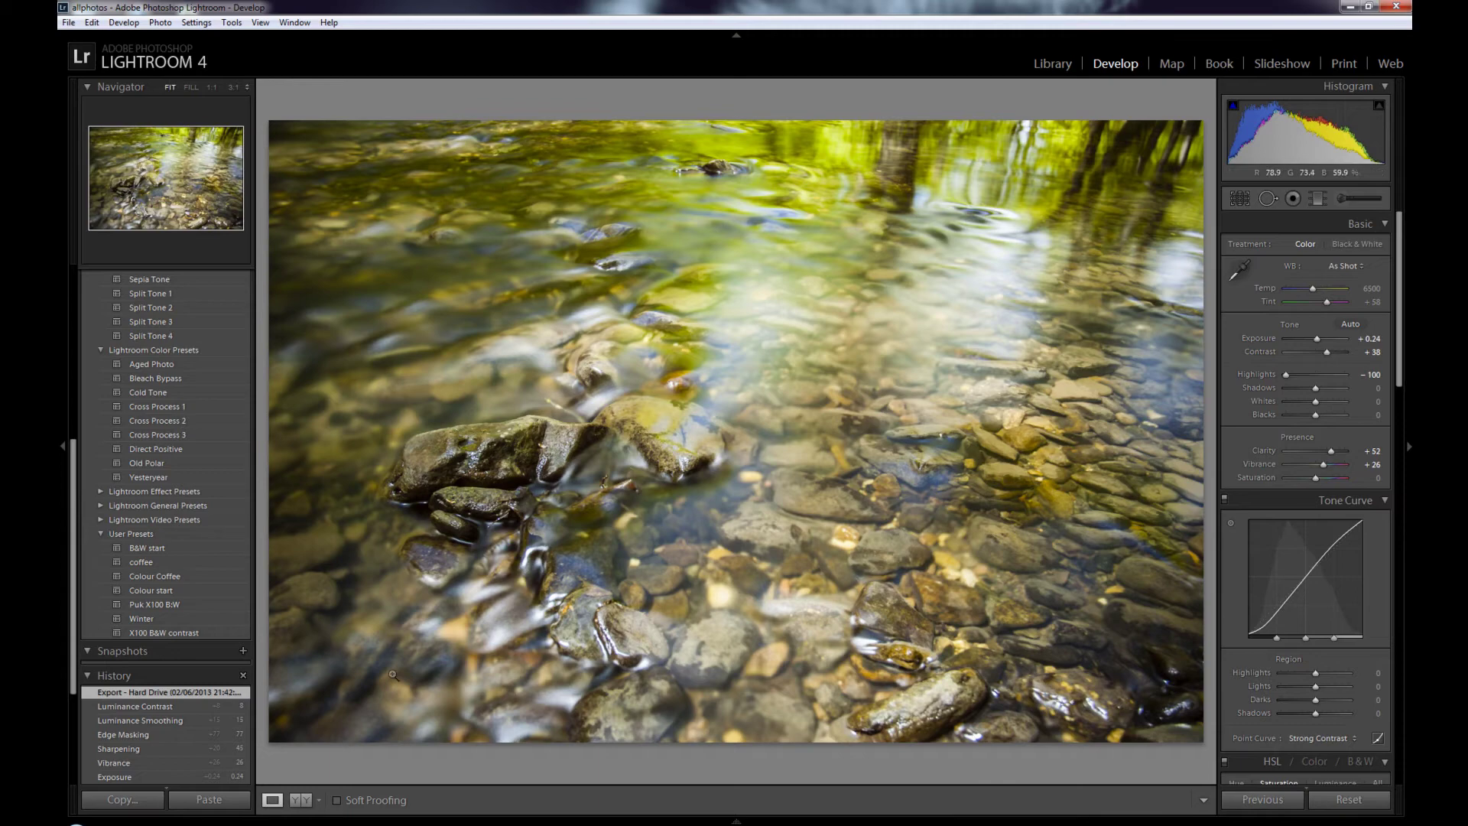
key("ctrl+shift+r")
Step: Set Clarity to +52 and apply the Strong Contrast point curve
scroll(195, 608, "down", 3)
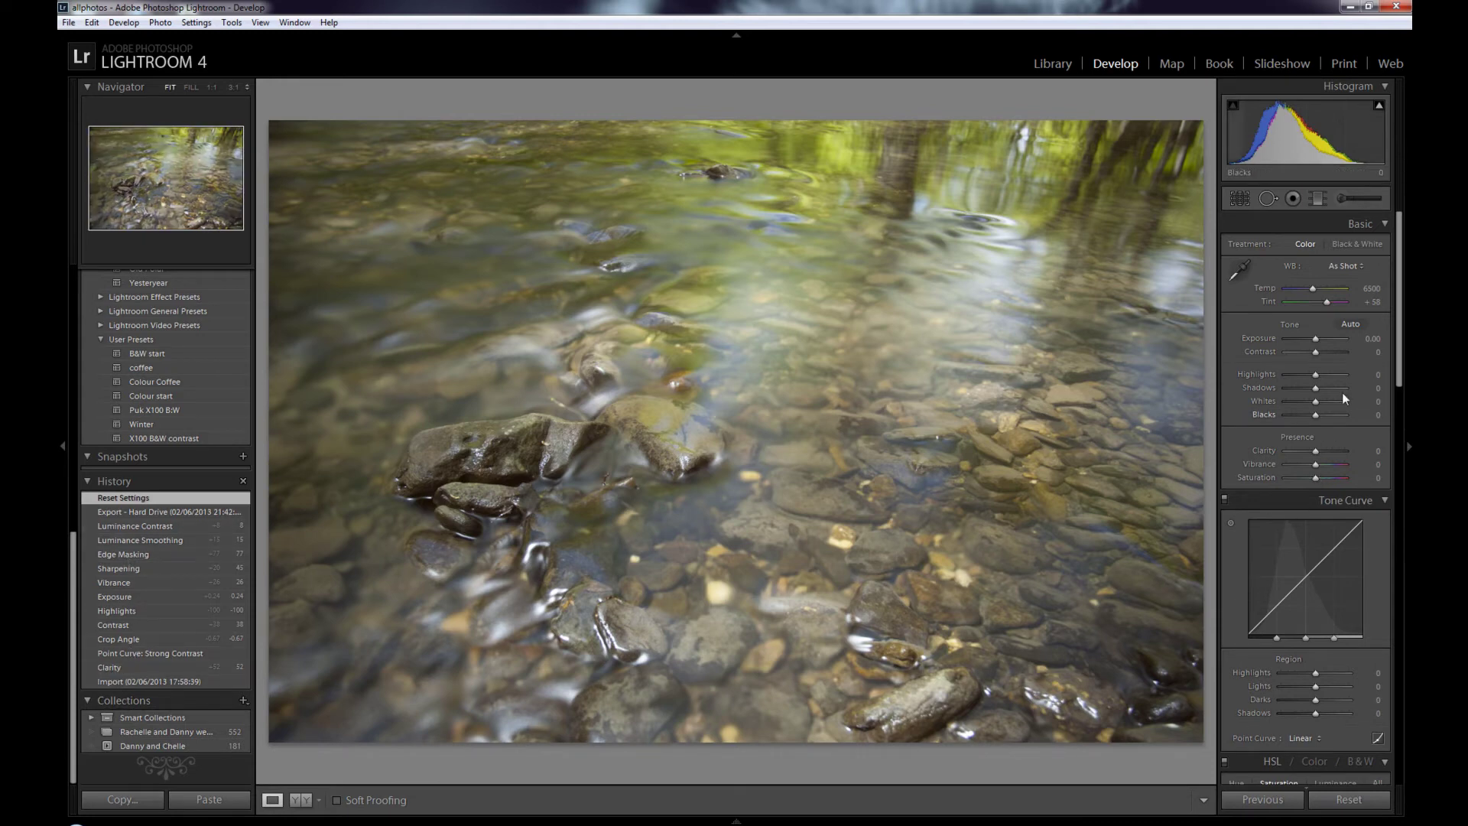
left_click_drag(1316, 450, 1332, 453)
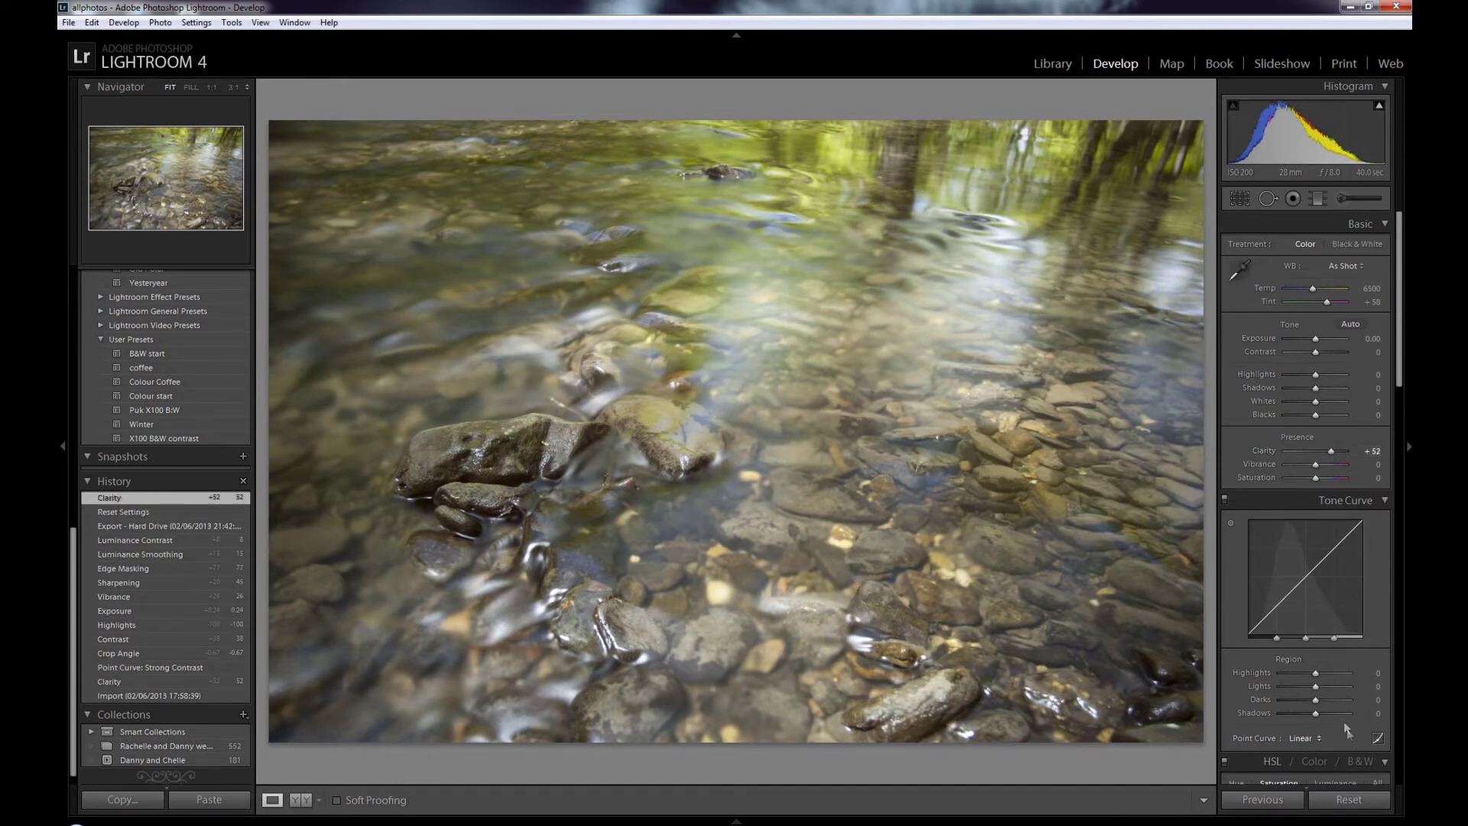
left_click(1312, 738)
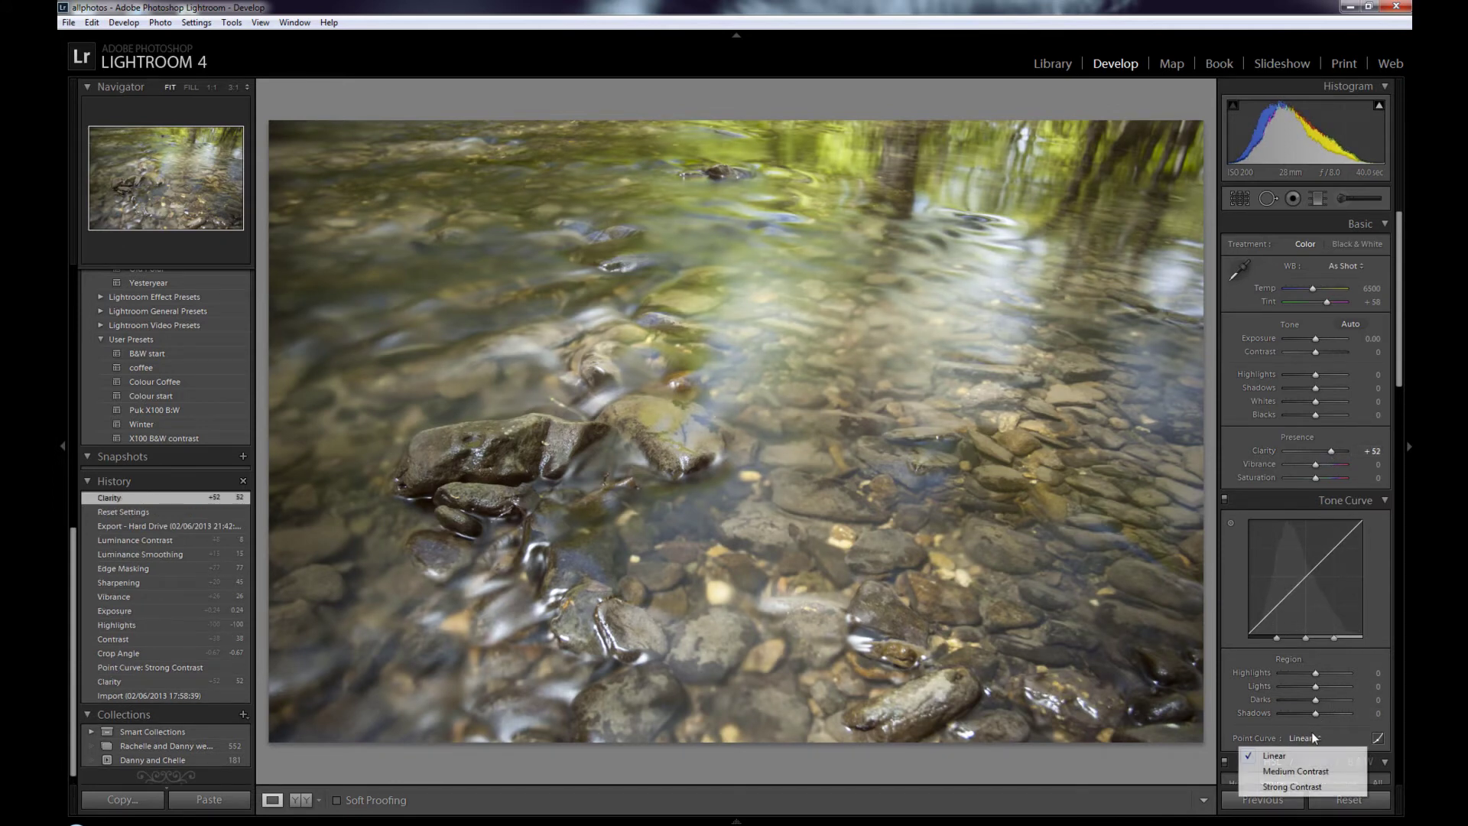
left_click(1317, 787)
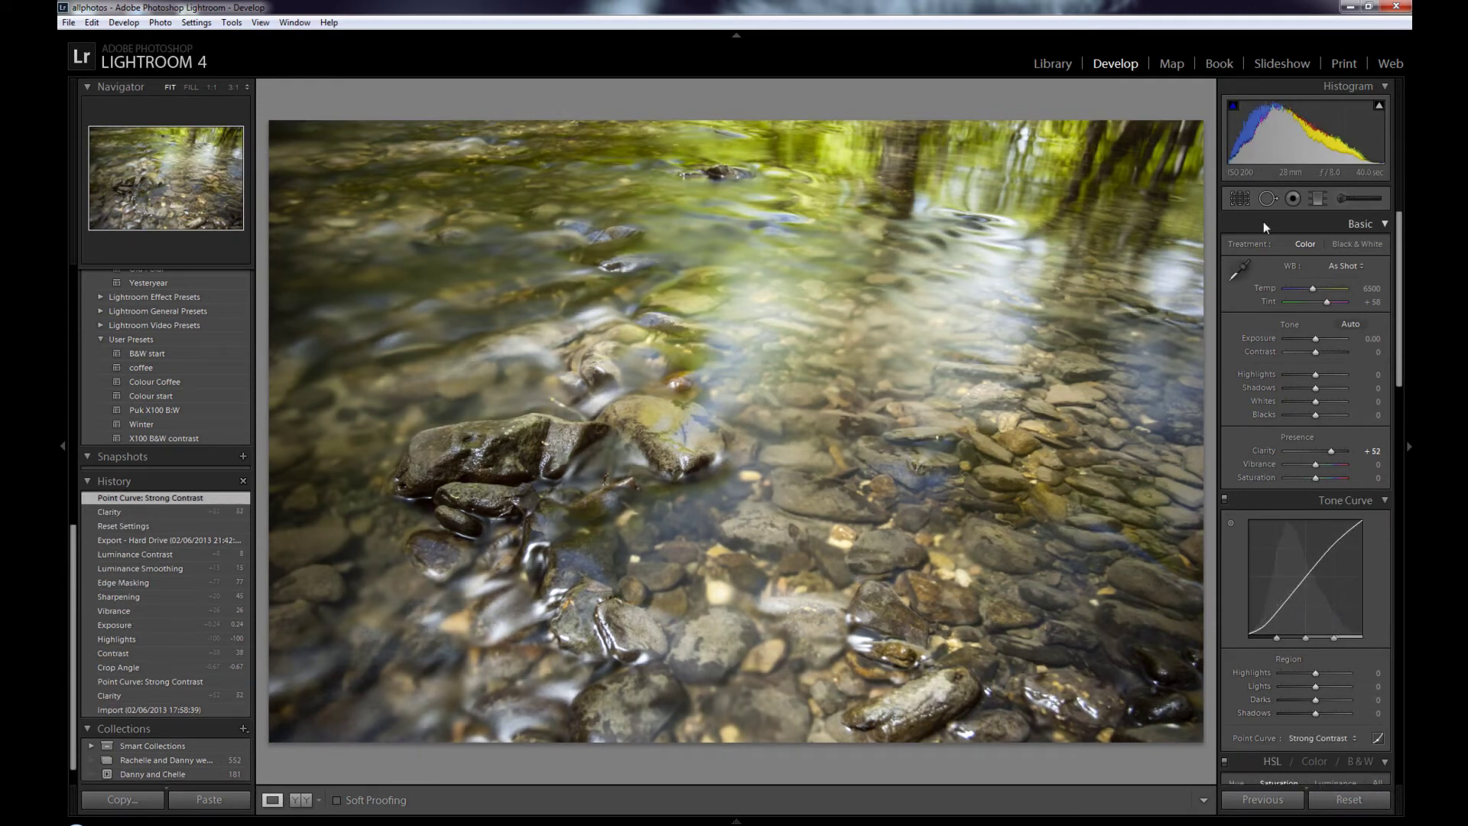
Step: Straighten the photo to about -0.85 degrees with Crop & Straighten
left_click(1244, 202)
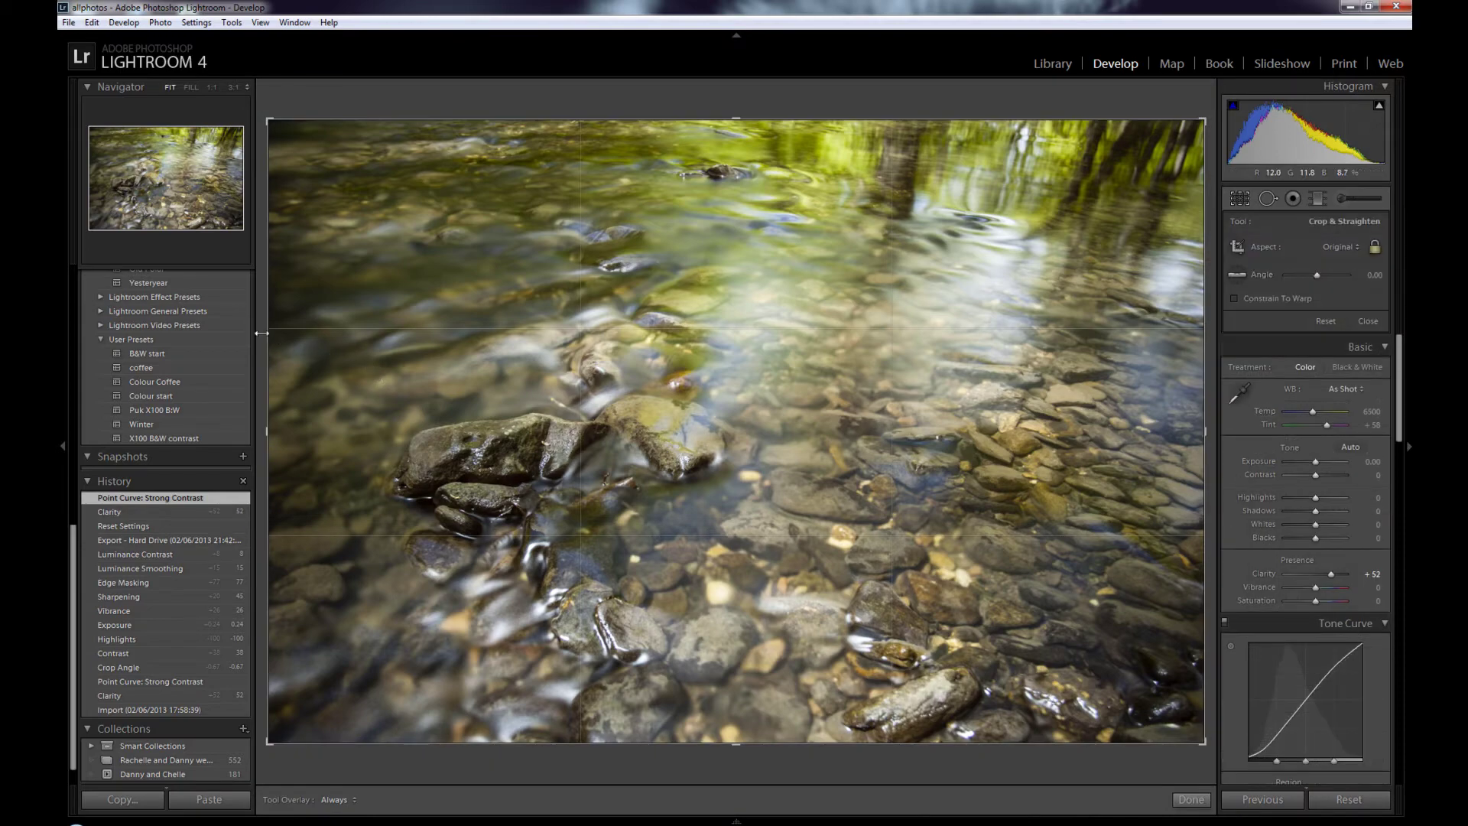
left_click_drag(262, 333, 262, 336)
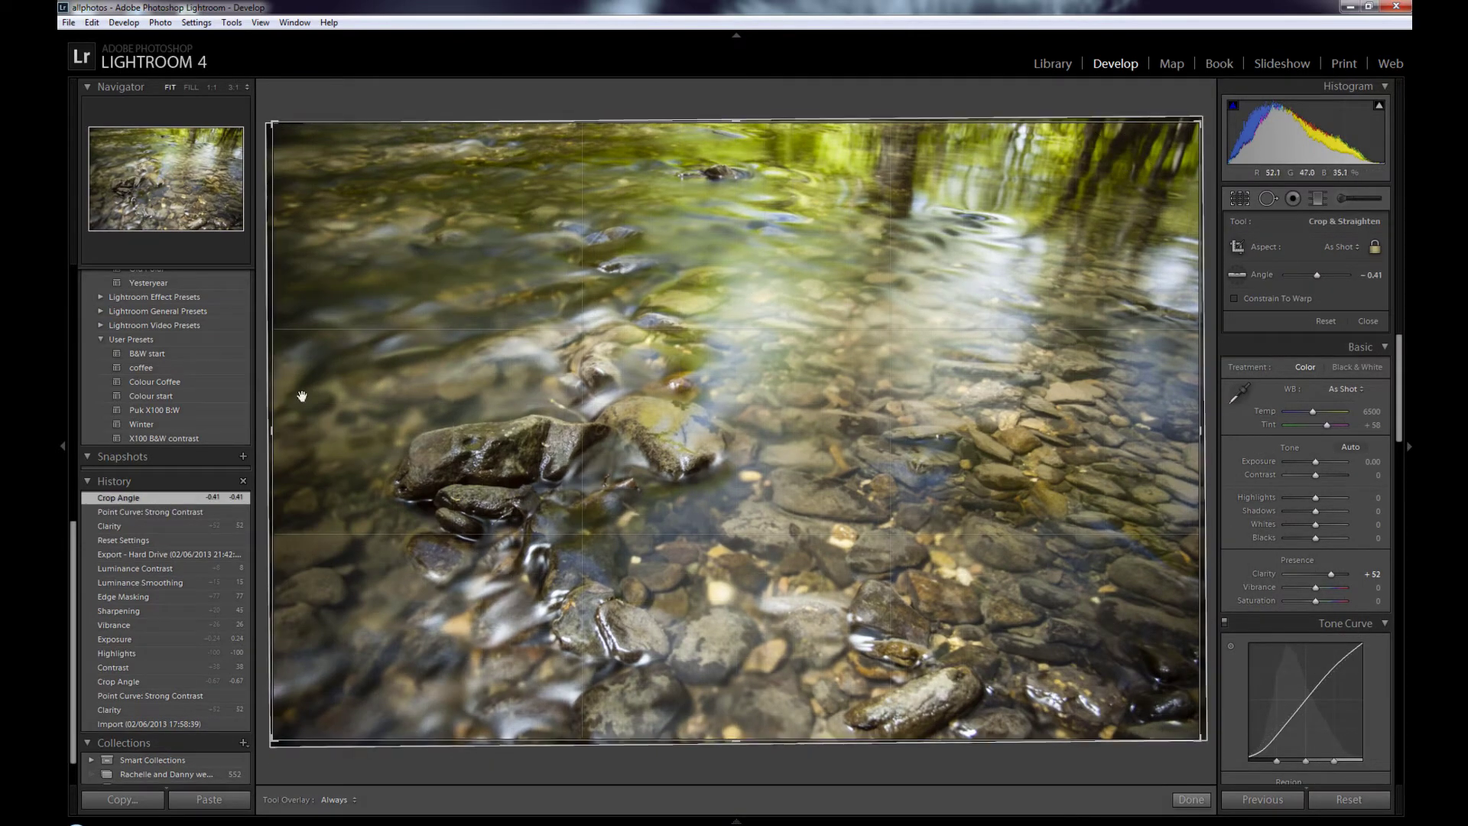
left_click_drag(259, 353, 259, 356)
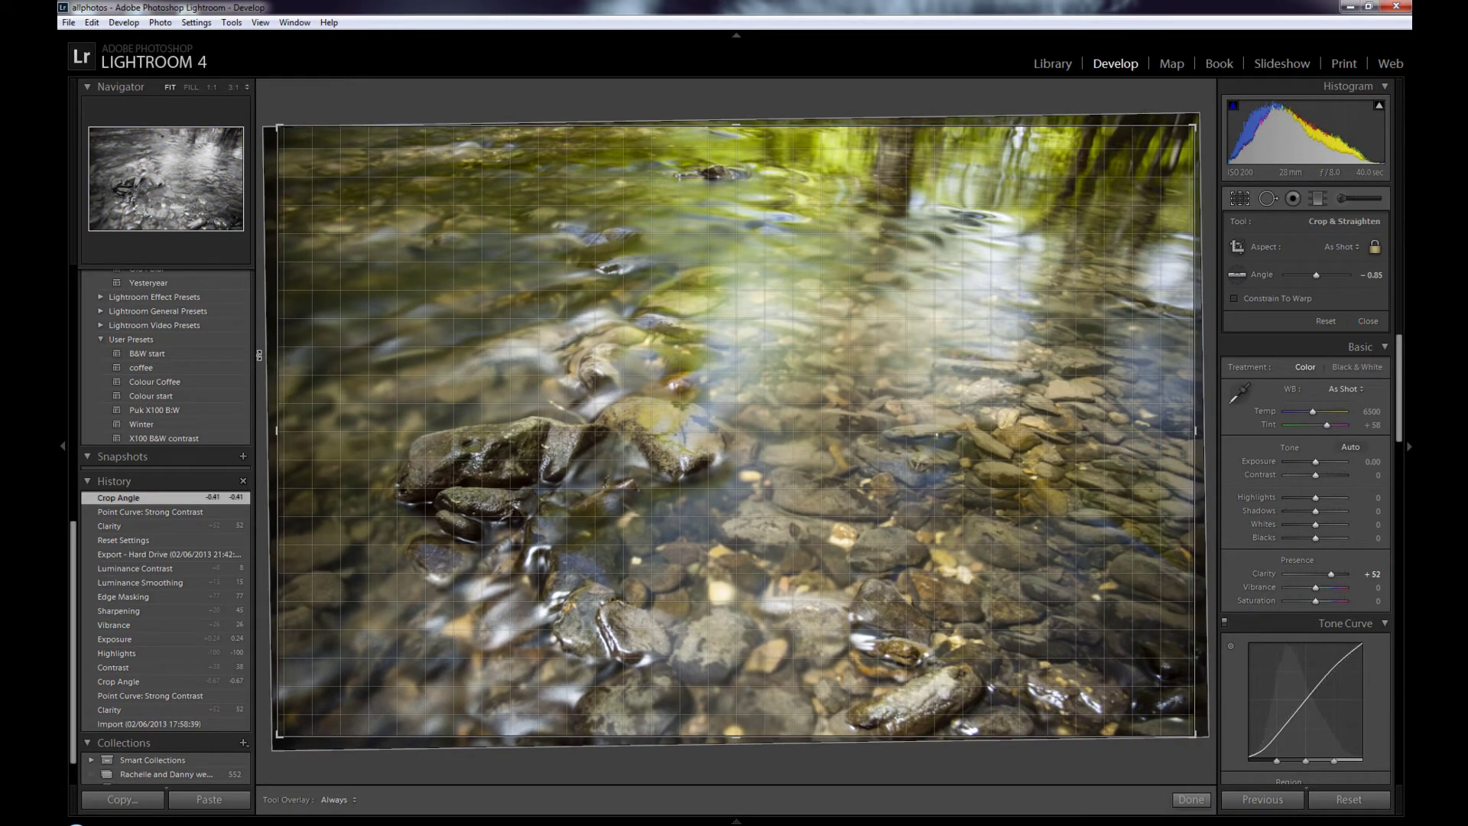
left_click(1190, 799)
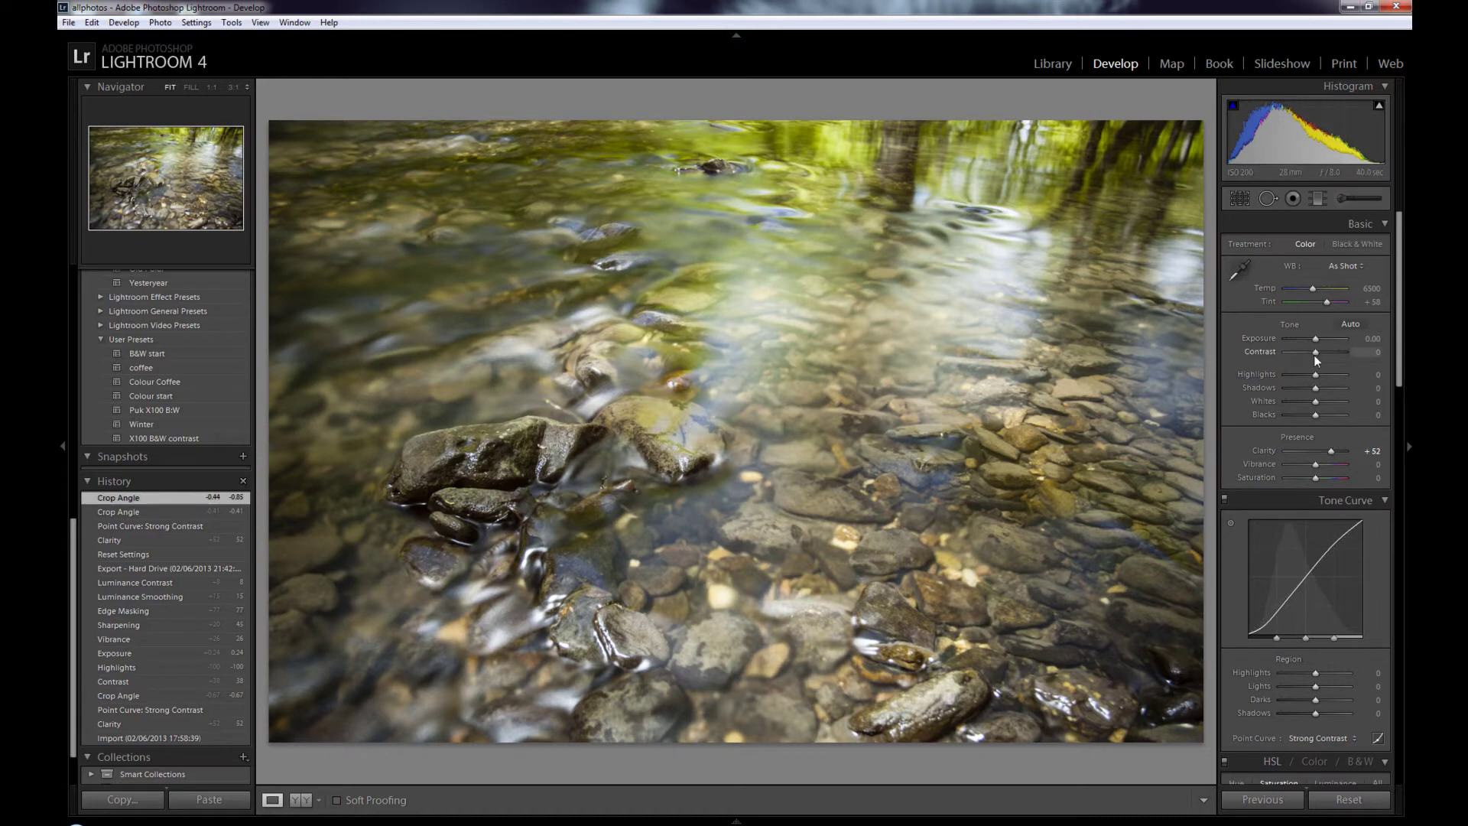
Step: Set Contrast to +38, Highlights to -100 and Vibrance to +24
left_click_drag(1316, 354, 1325, 355)
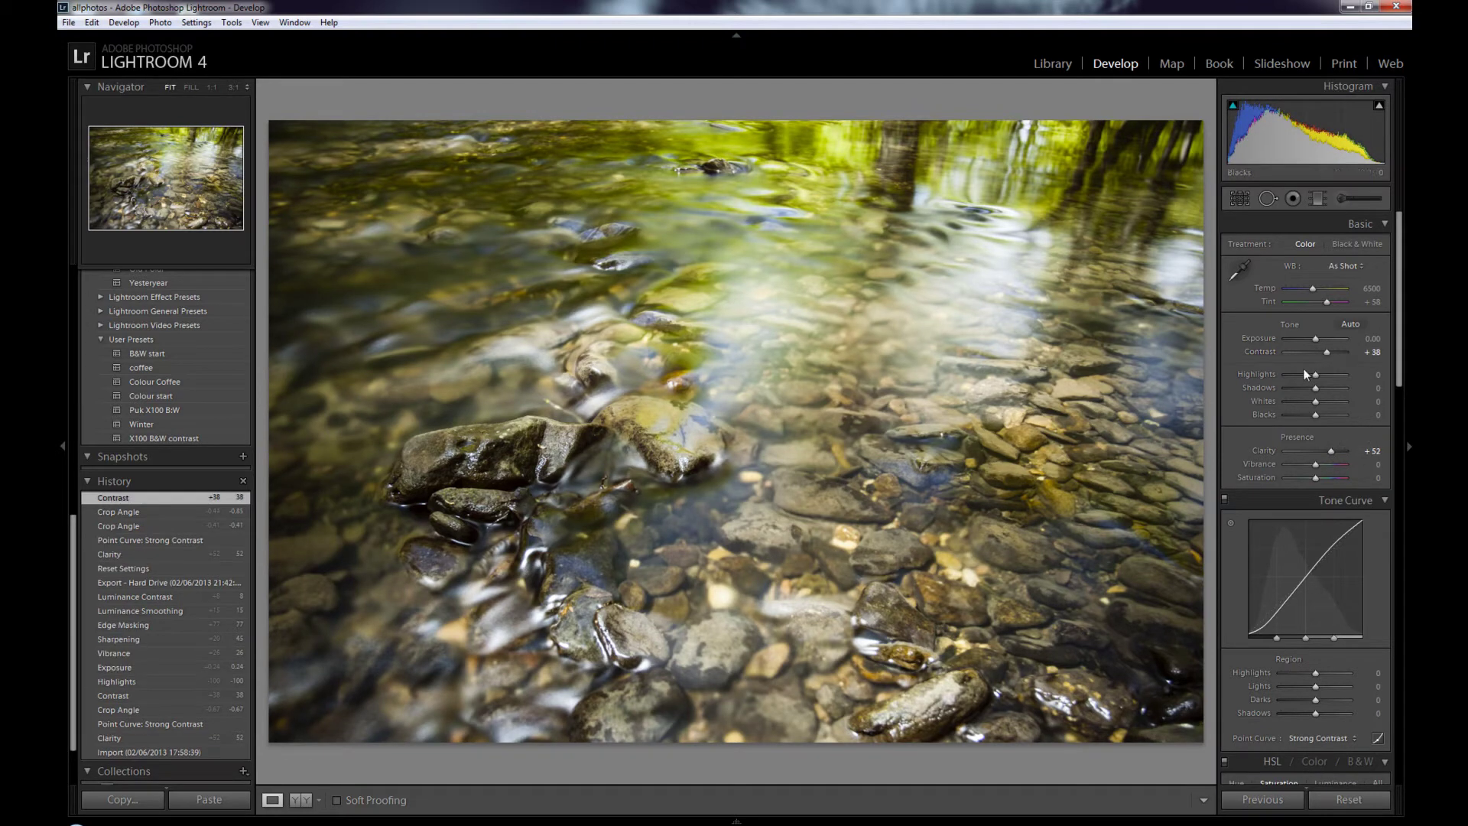
left_click_drag(1315, 375, 1267, 375)
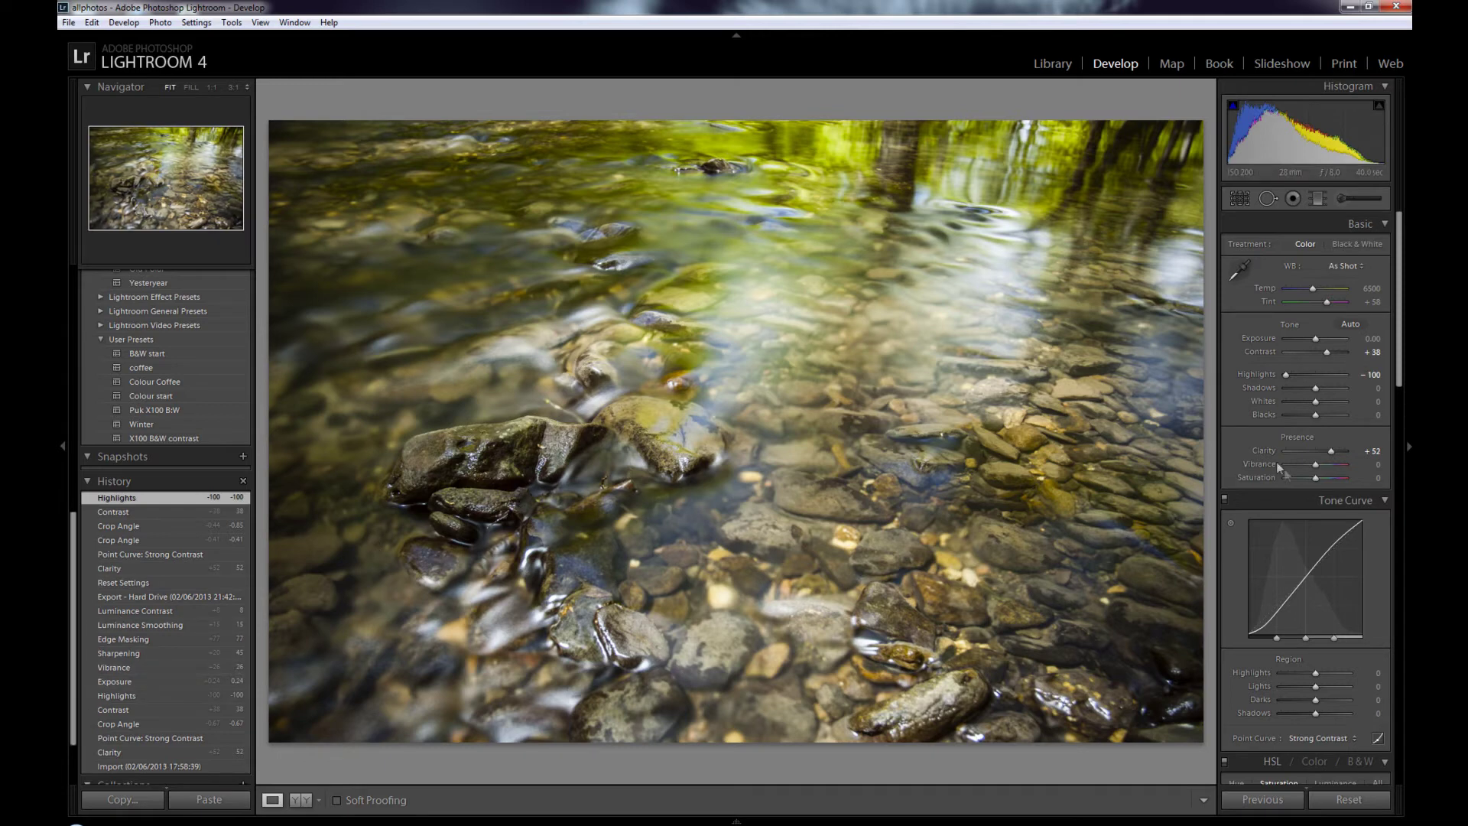
left_click_drag(1318, 465, 1325, 465)
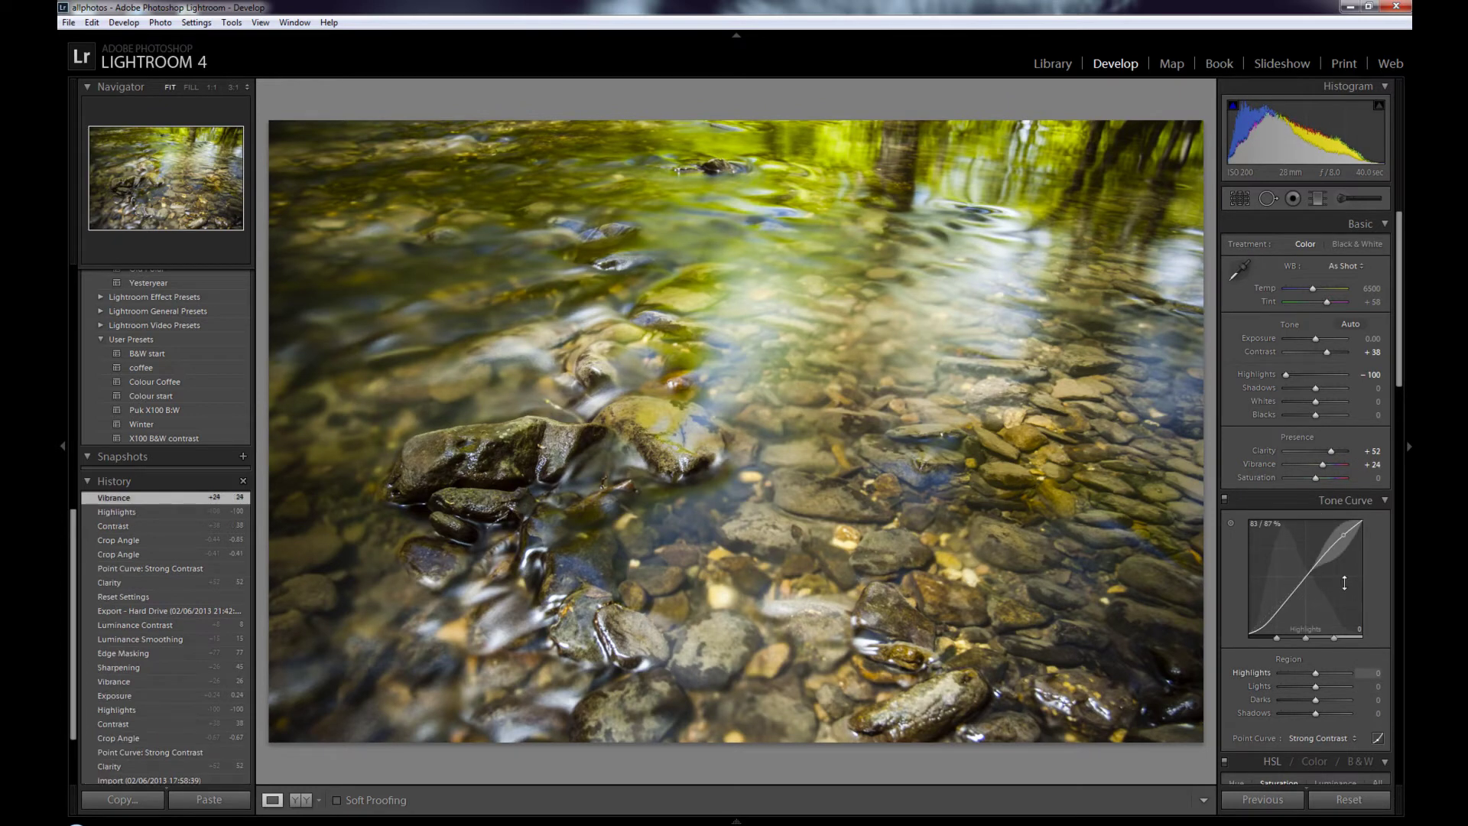
scroll(1346, 550, "down", 7)
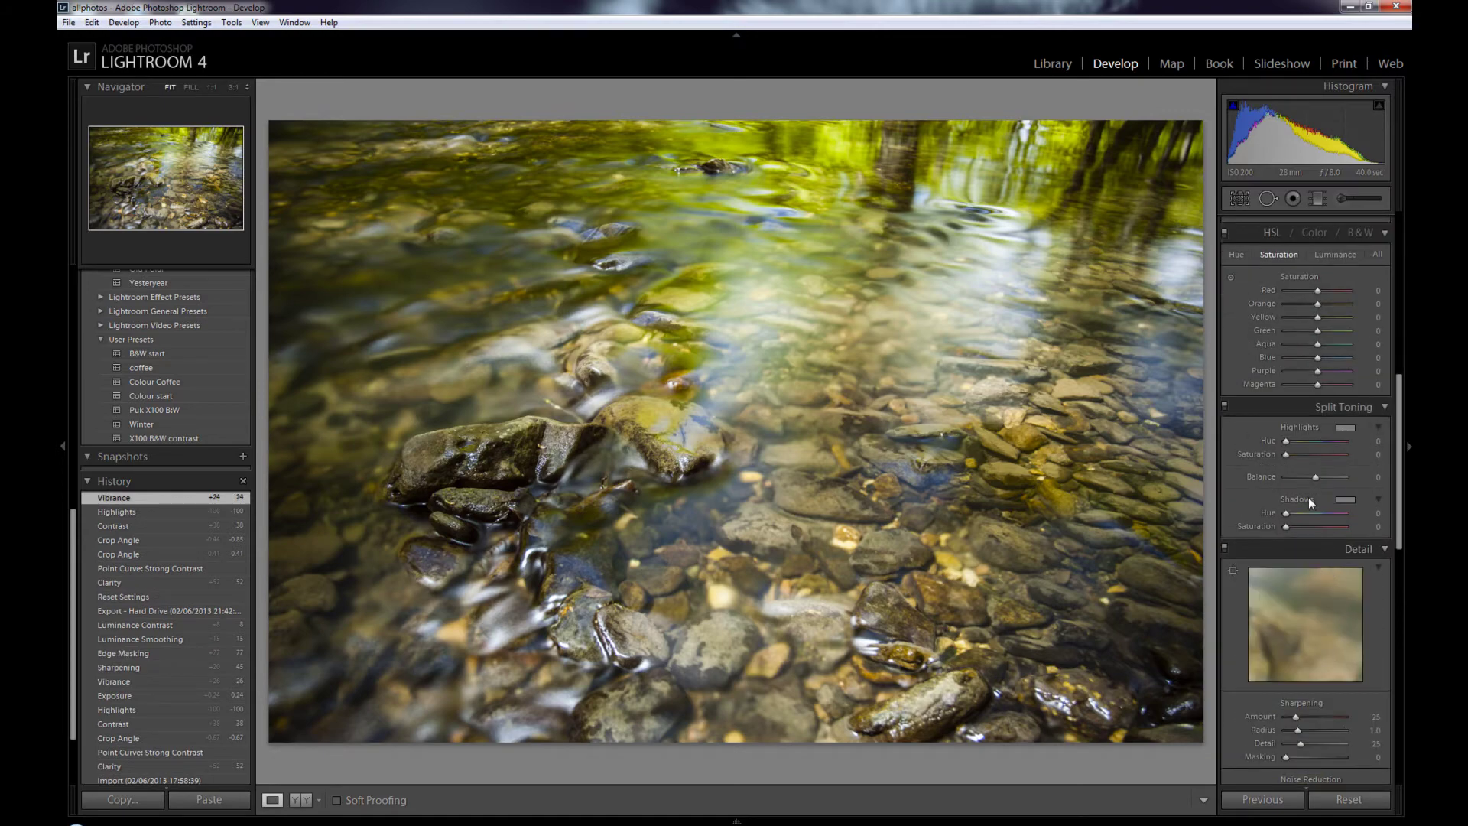
Step: Set sharpening Amount 45, Masking 89 and Luminance noise reduction 12
scroll(1309, 496, "down", 3)
left_click_drag(1298, 585, 1306, 584)
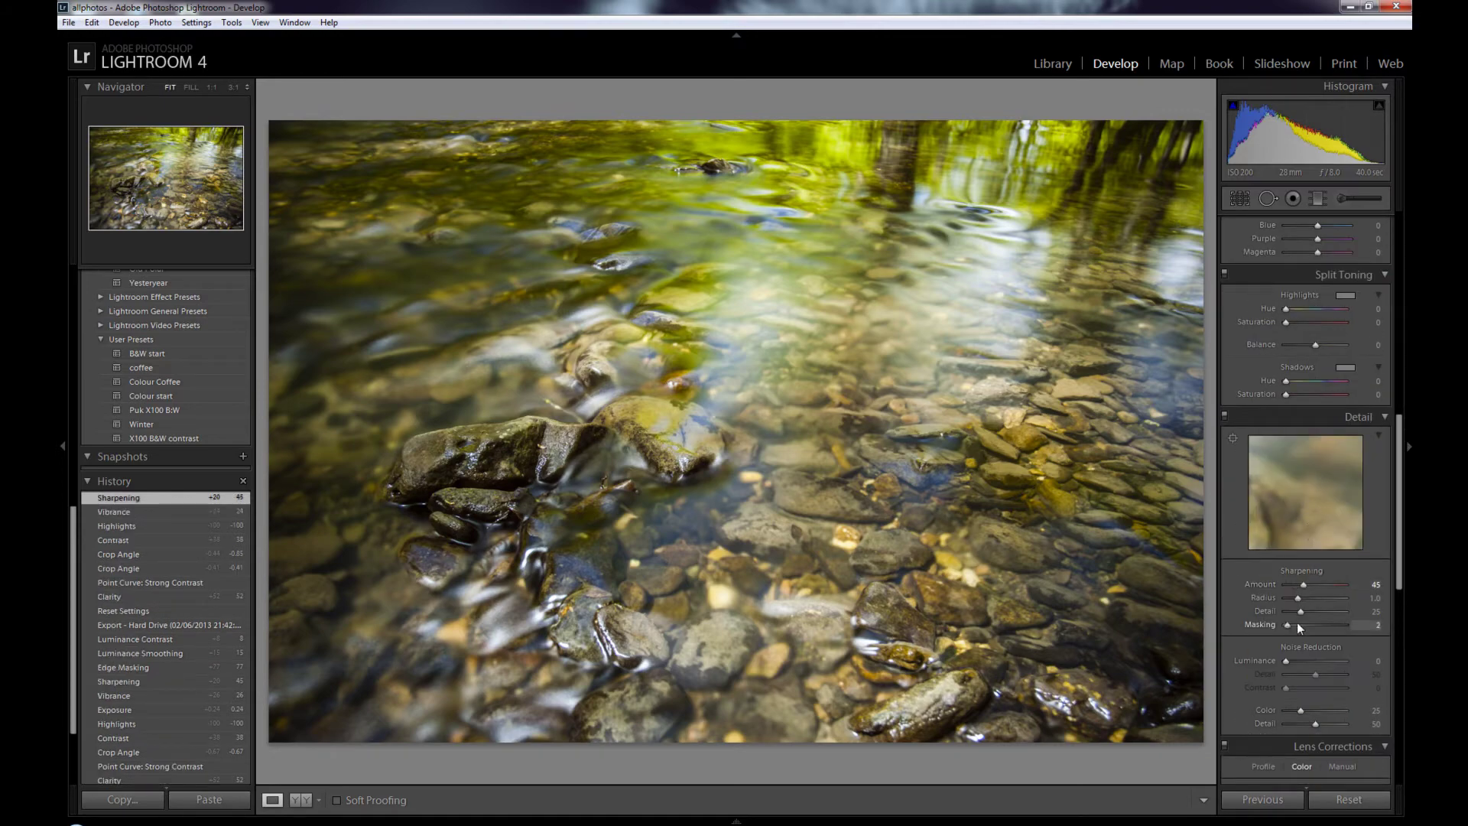
mouse_move(1285, 660)
left_mouse_down()
mouse_move(1293, 687)
mouse_move(1297, 659)
left_mouse_up()
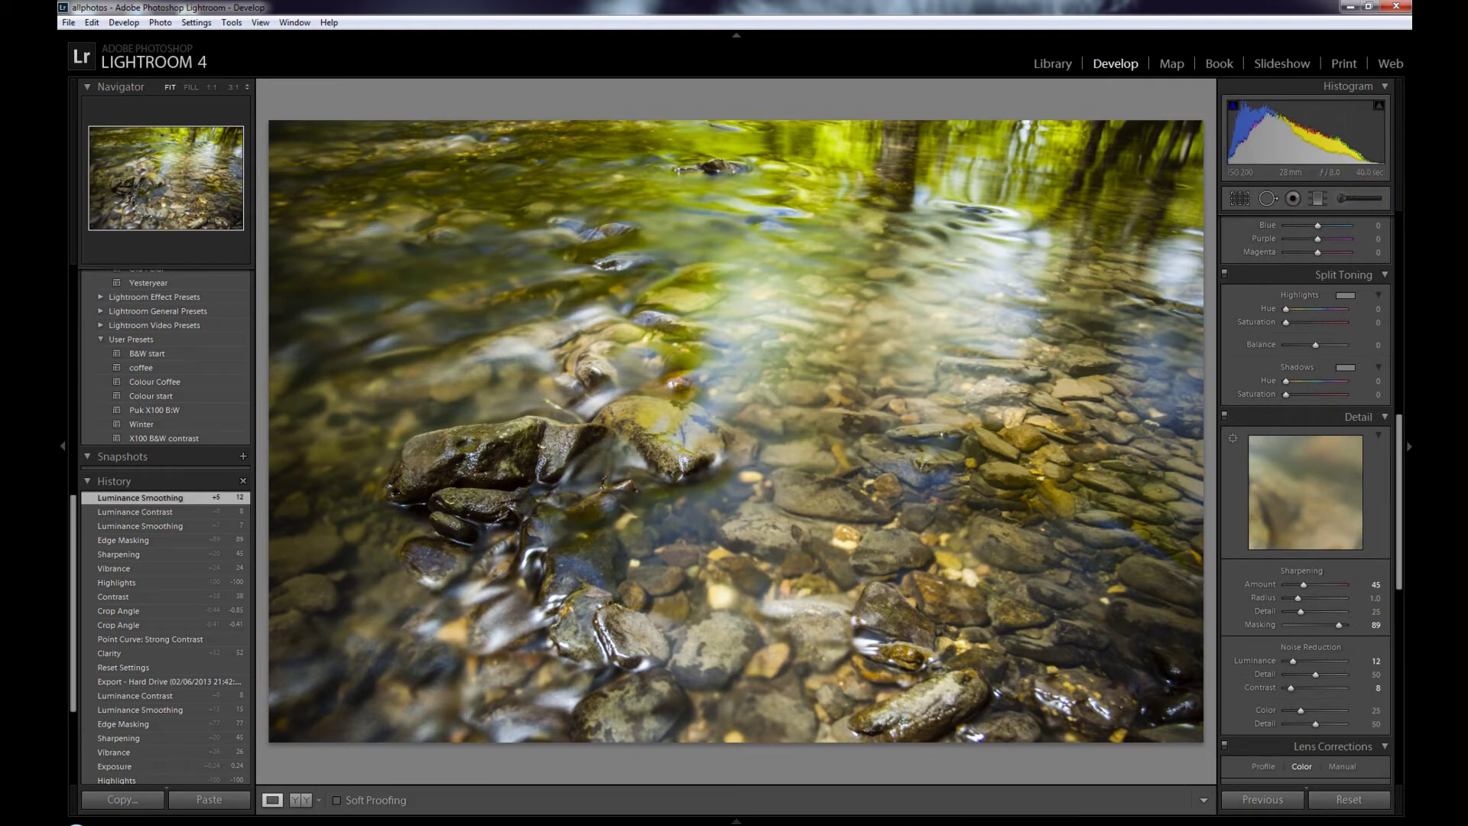
Step: Reset the photo, restore the edits from History, and return to the Library grid
left_click(1348, 802)
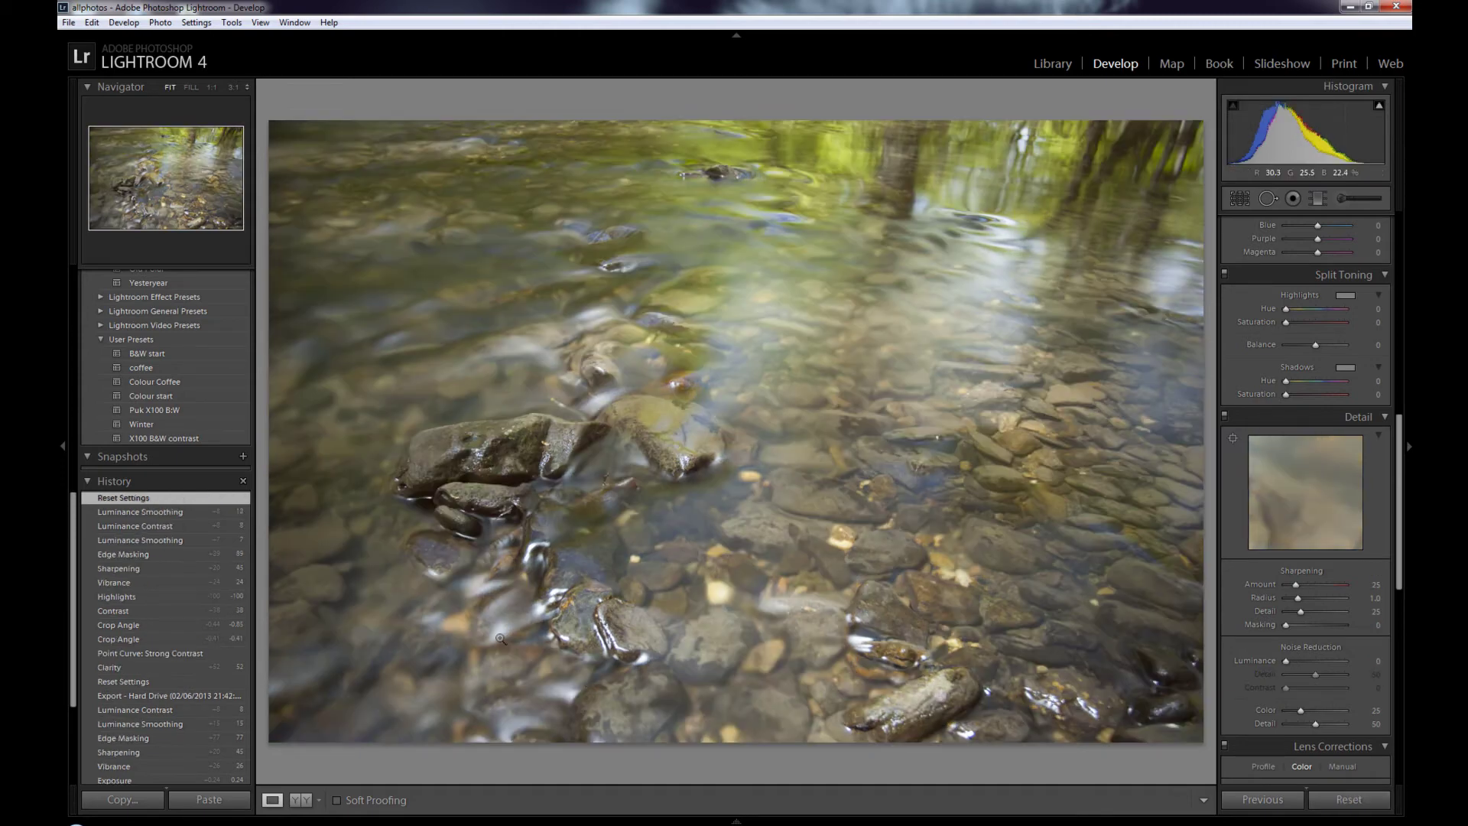
left_click(170, 512)
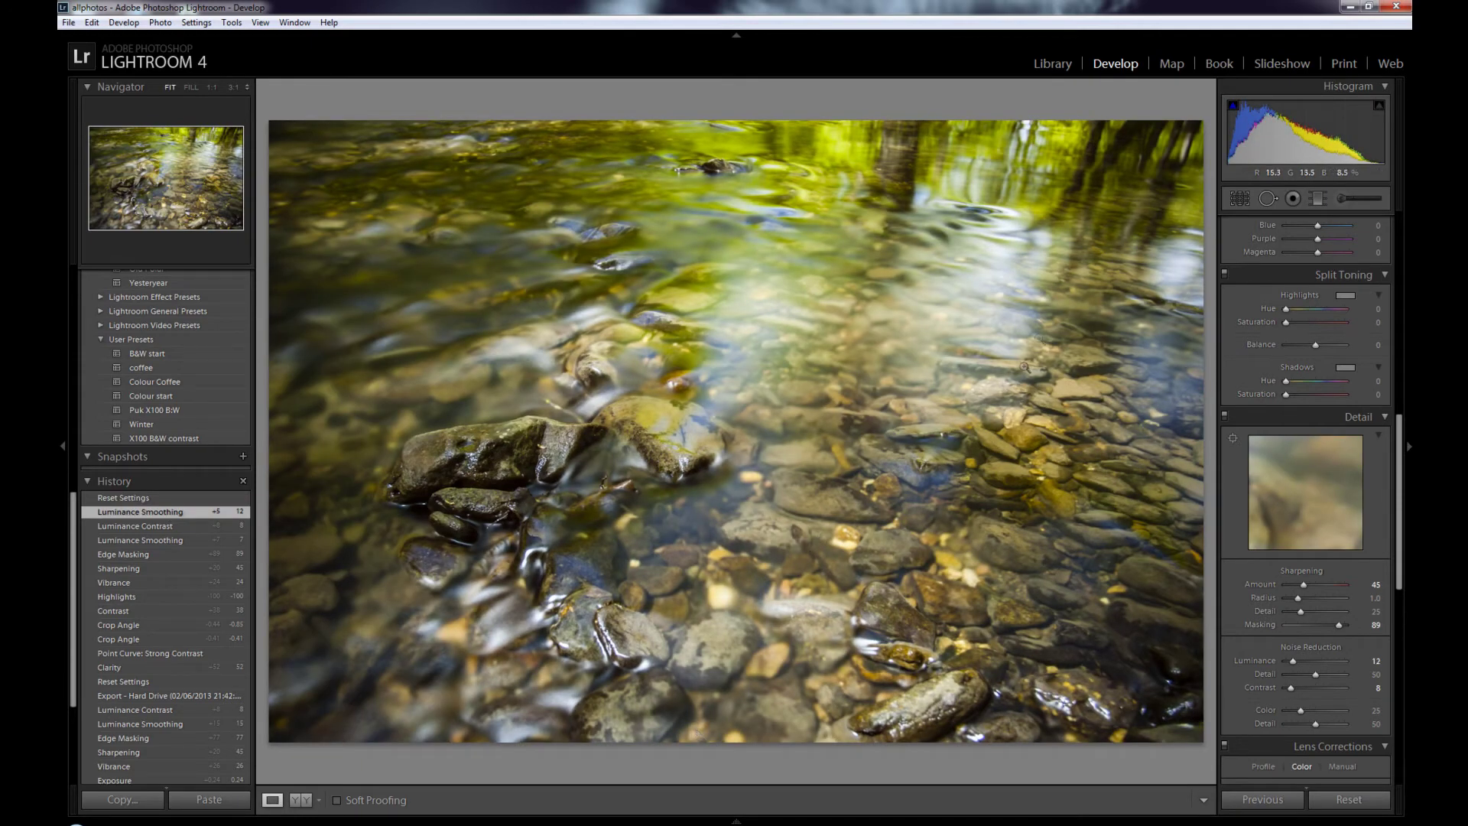
left_click(1051, 65)
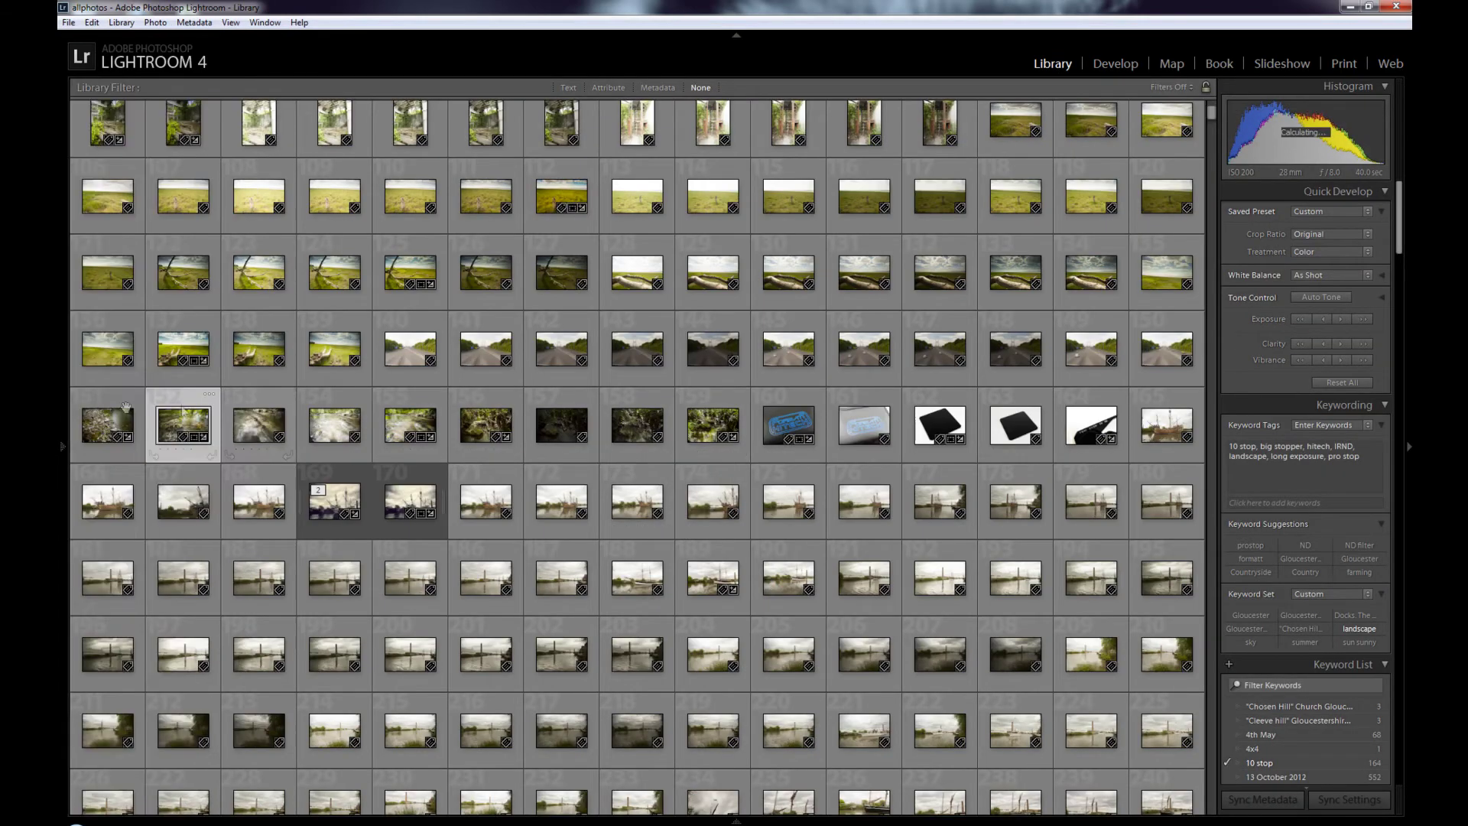
Step: Locate the black-and-white pier photo in the Library grid and open it in Develop
key("Left")
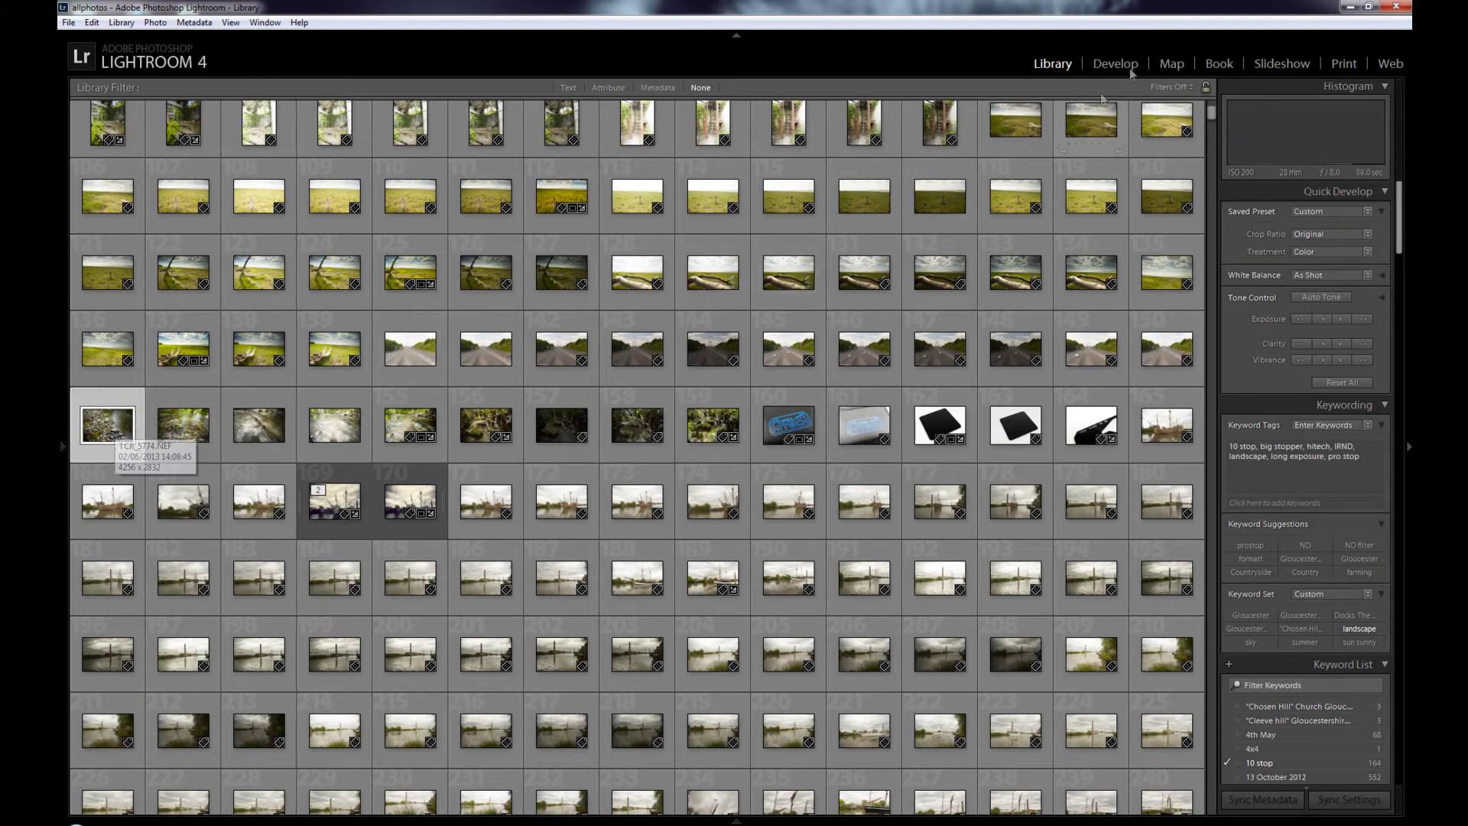
left_click(1120, 65)
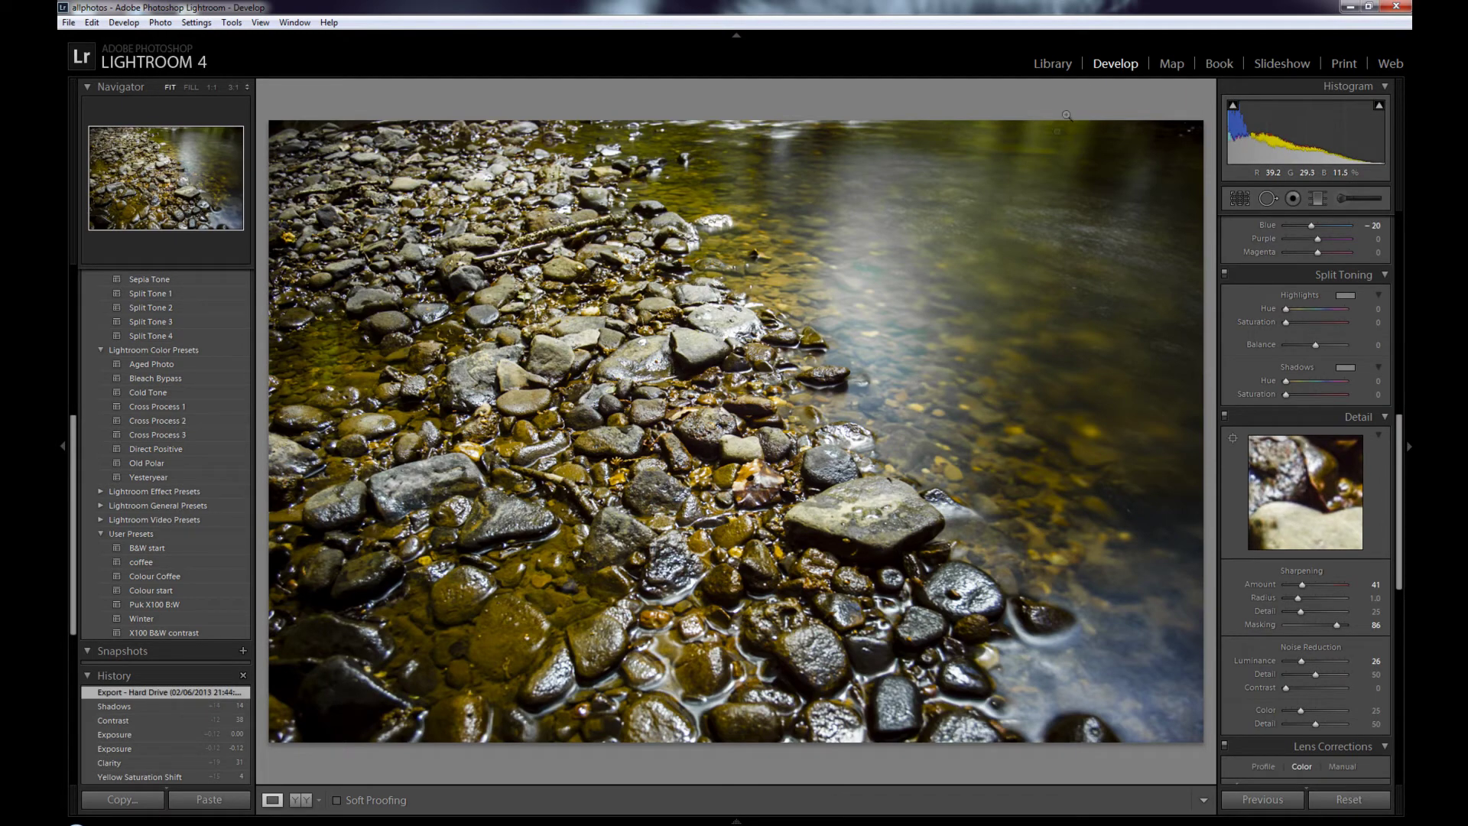
left_click(1063, 64)
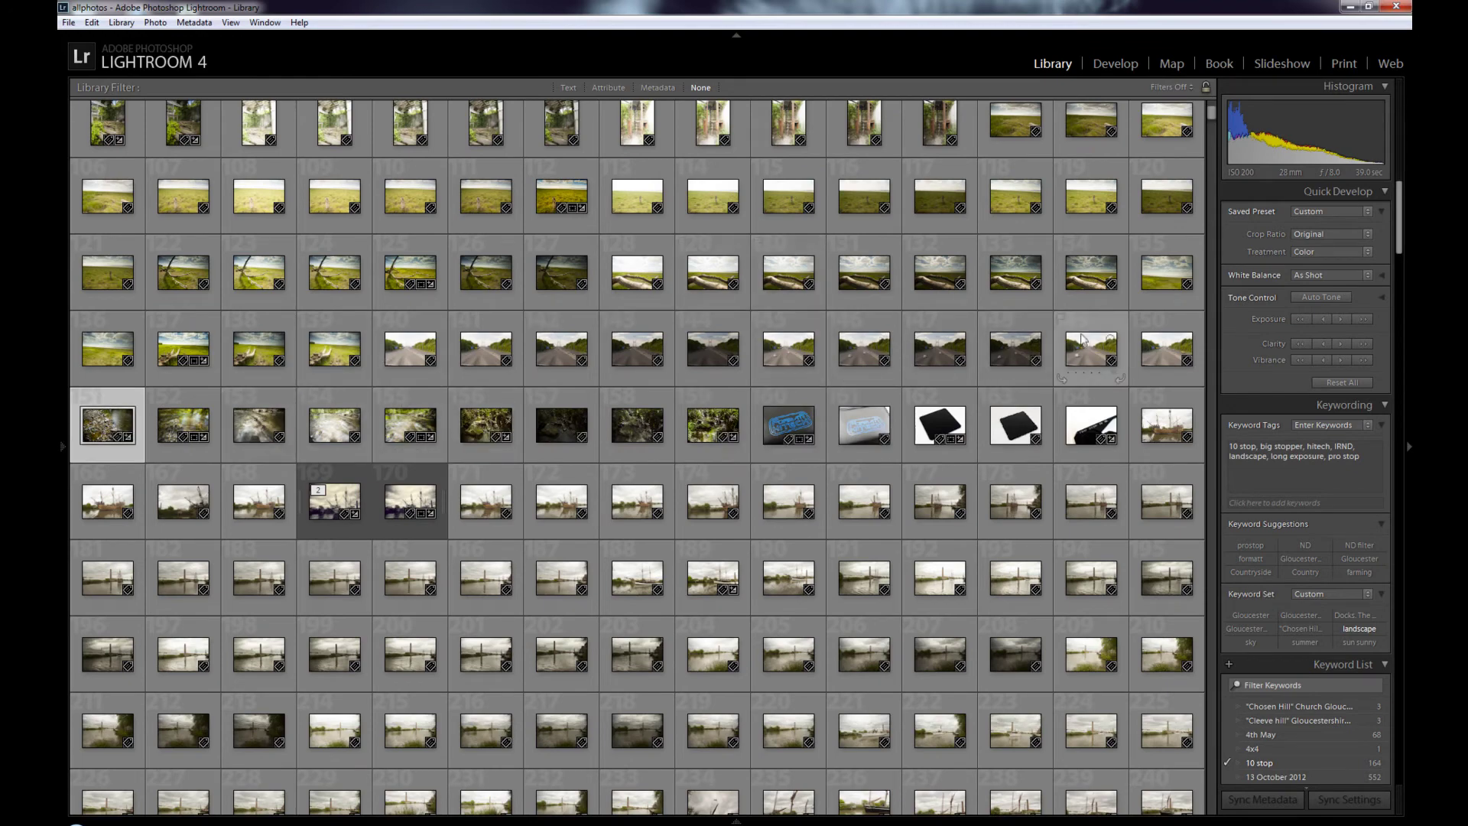
scroll(597, 304, "up", 3)
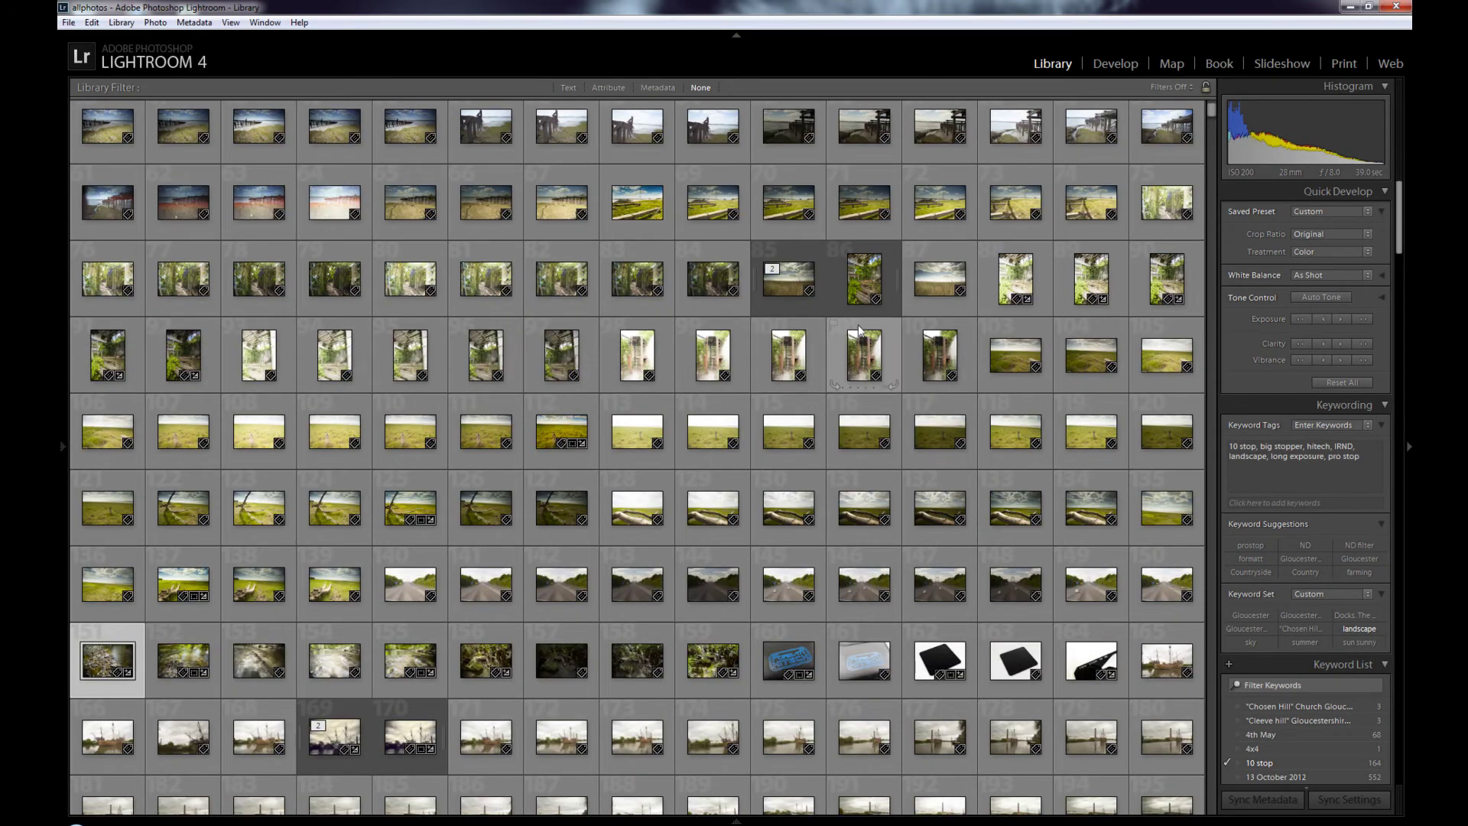
scroll(567, 287, "up", 3)
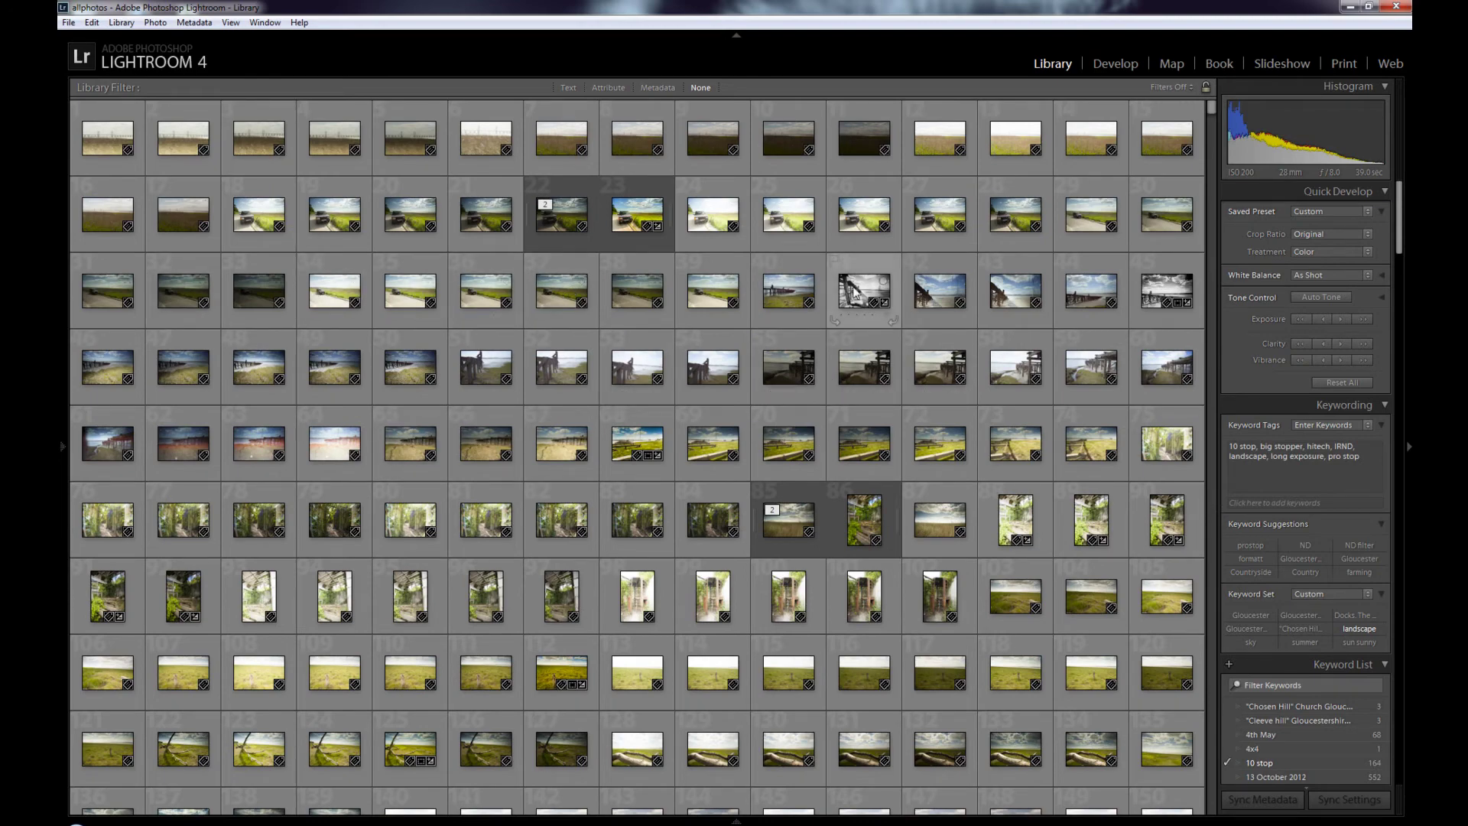
left_click(867, 315)
left_click(1117, 64)
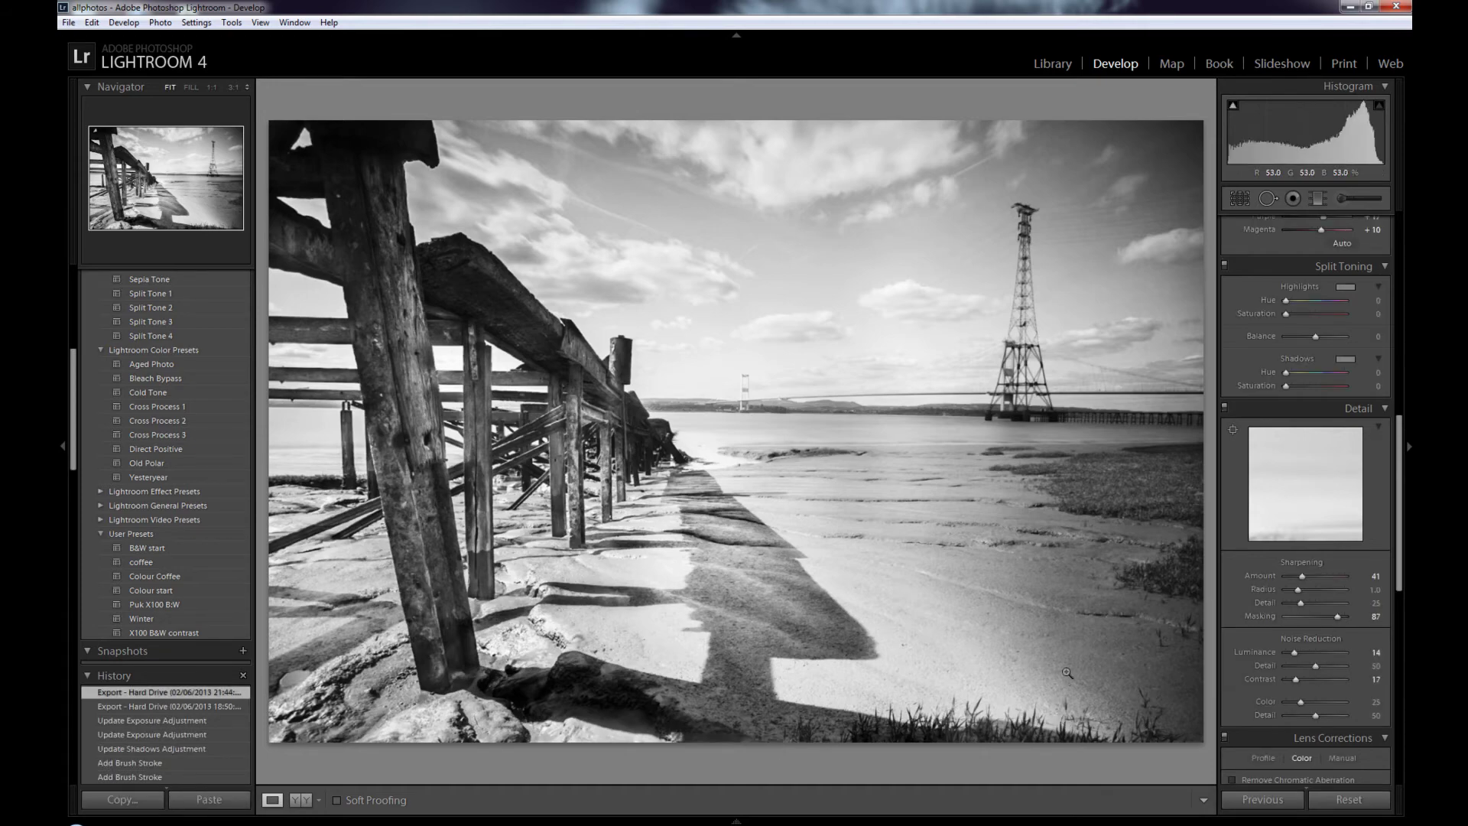
Step: Revert the pier photo to its Import history state, restoring colour and sharpening Amount 25
scroll(142, 711, "down", 5)
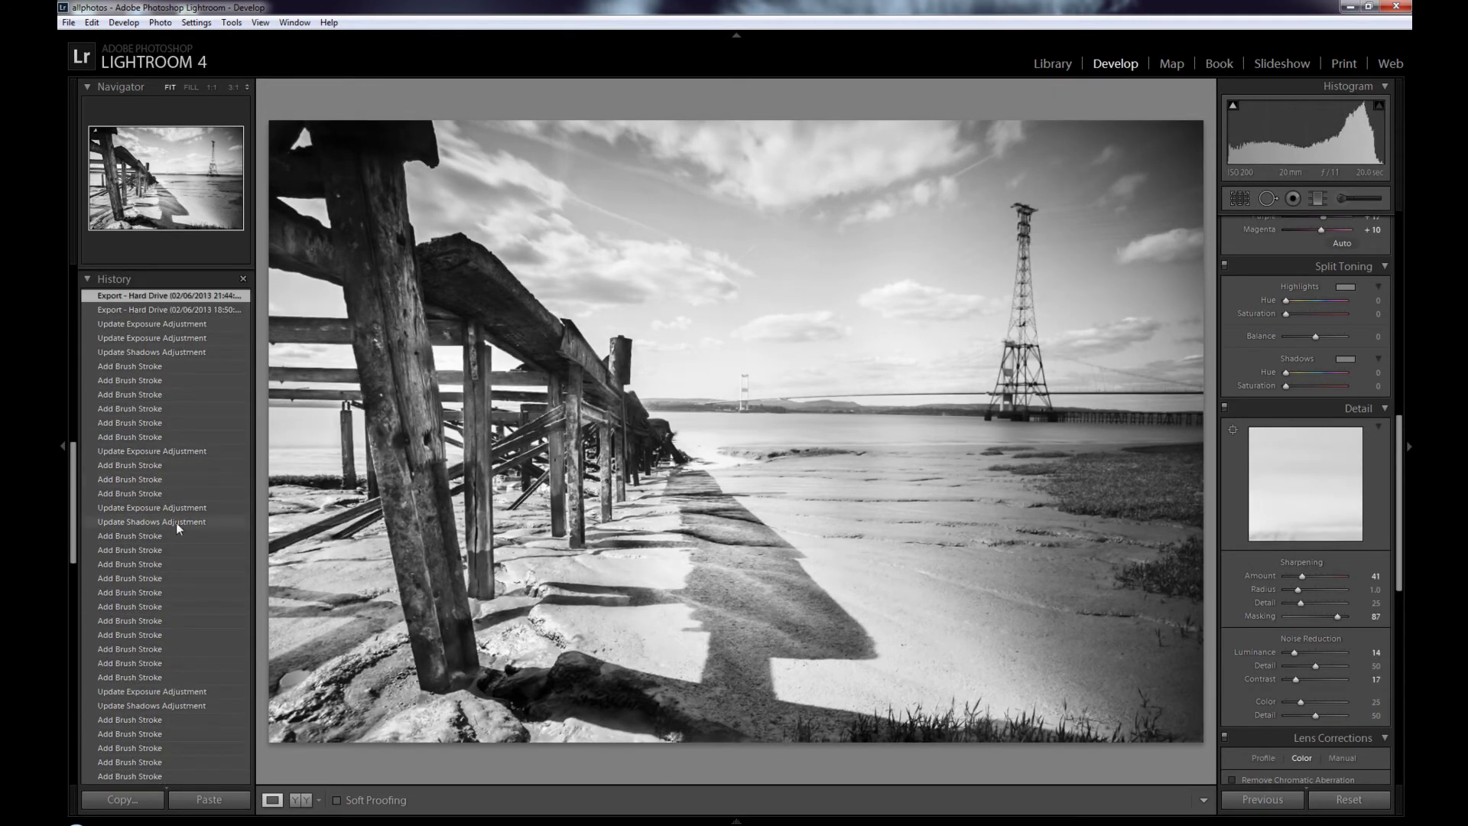
scroll(187, 584, "down", 10)
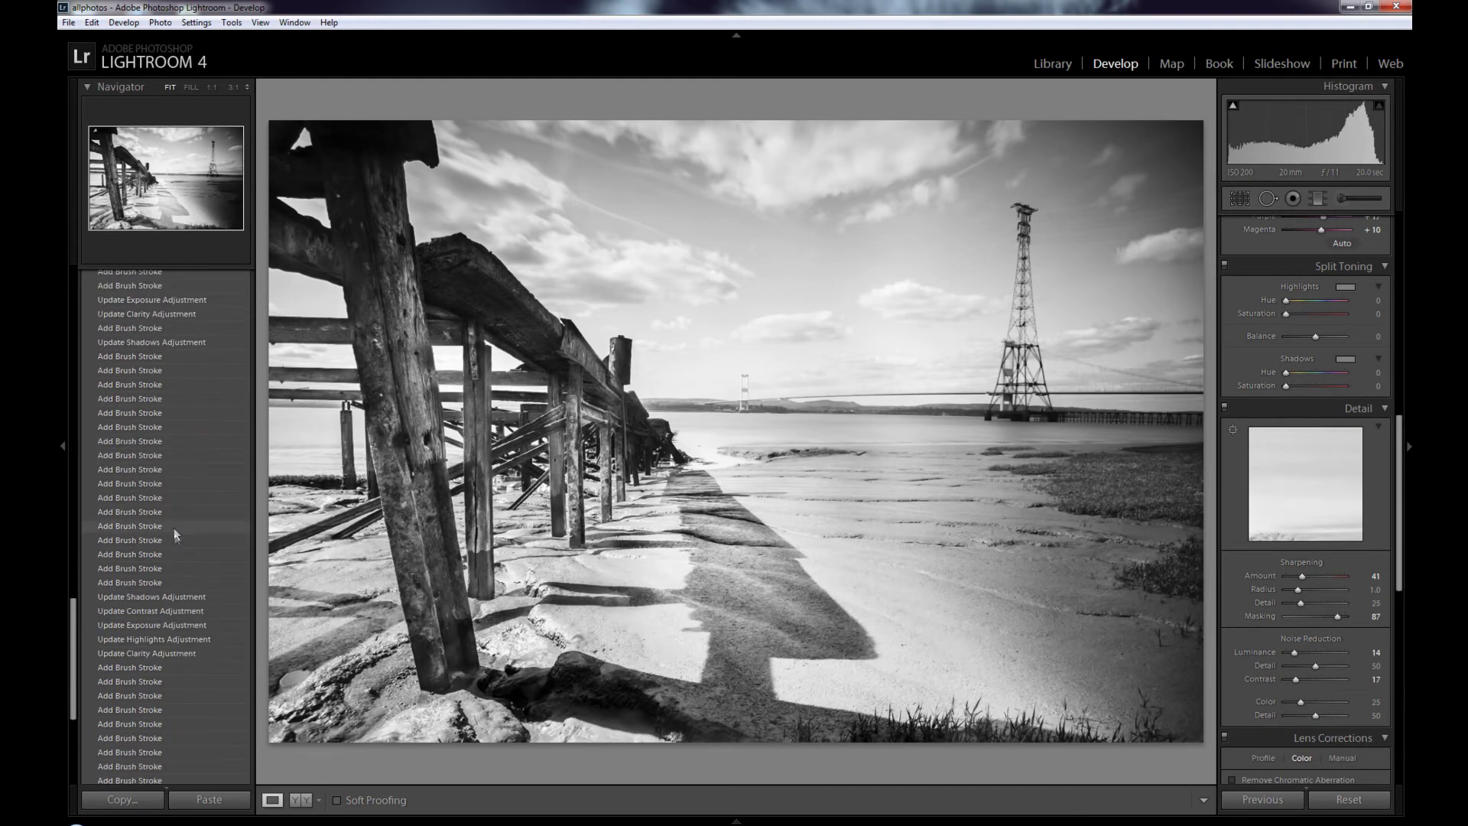
scroll(173, 527, "down", 6)
left_click(204, 686)
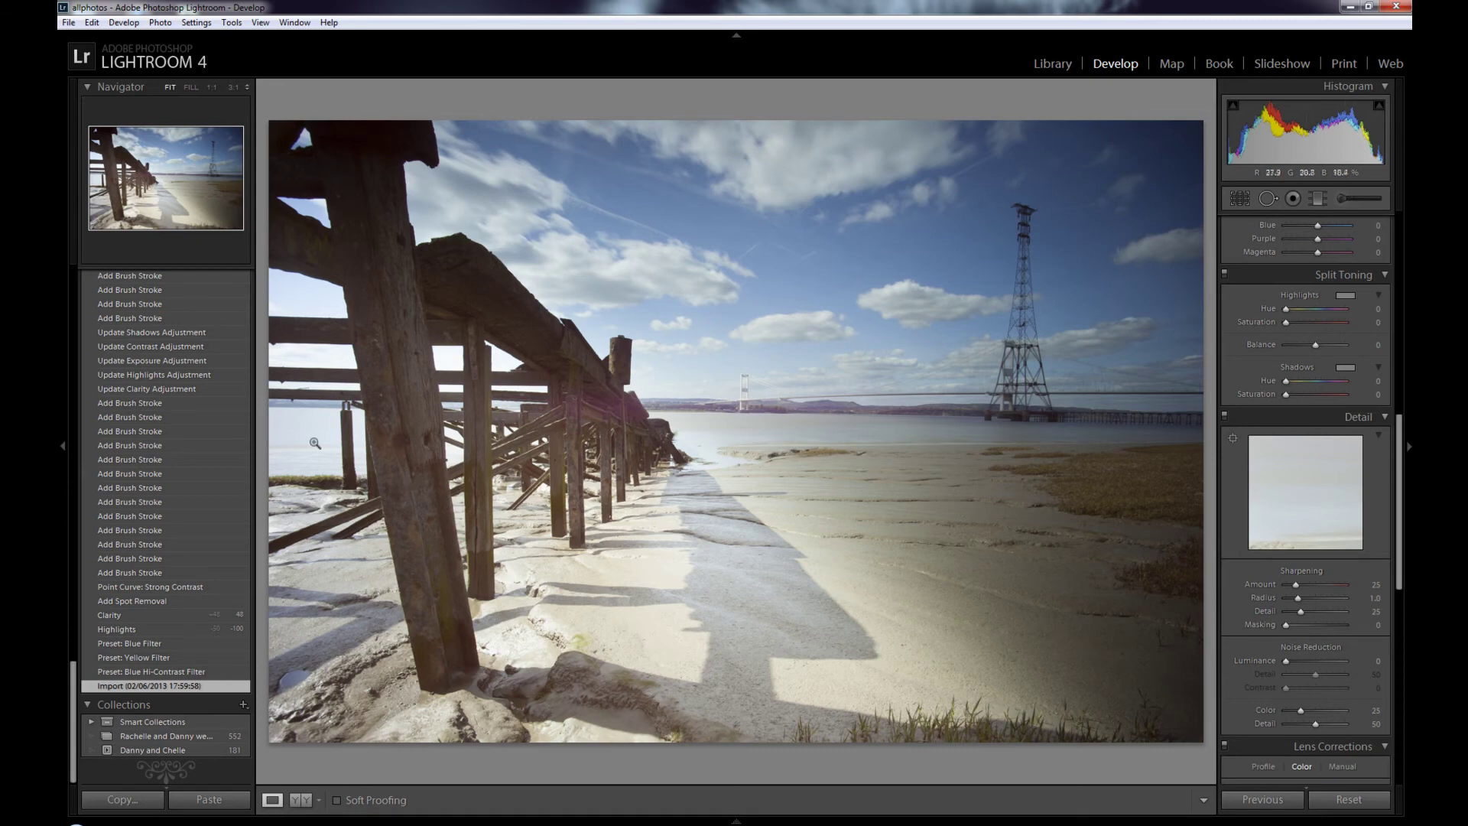
Step: In Basic, set Contrast +48, Highlights -86, Shadows +24, Clarity +64 and Vibrance +14
scroll(168, 458, "up", 10)
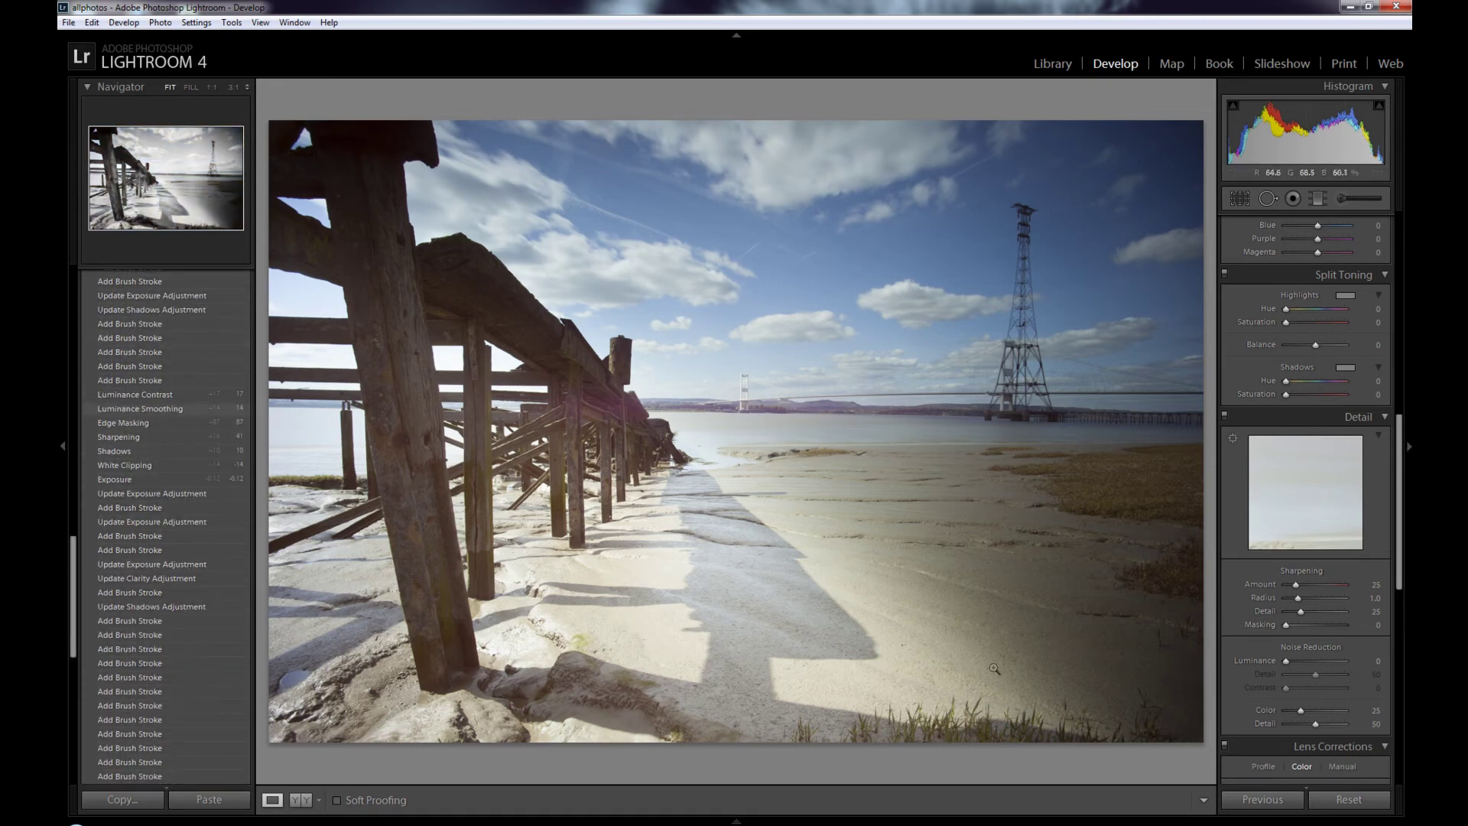
scroll(1323, 442, "up", 6)
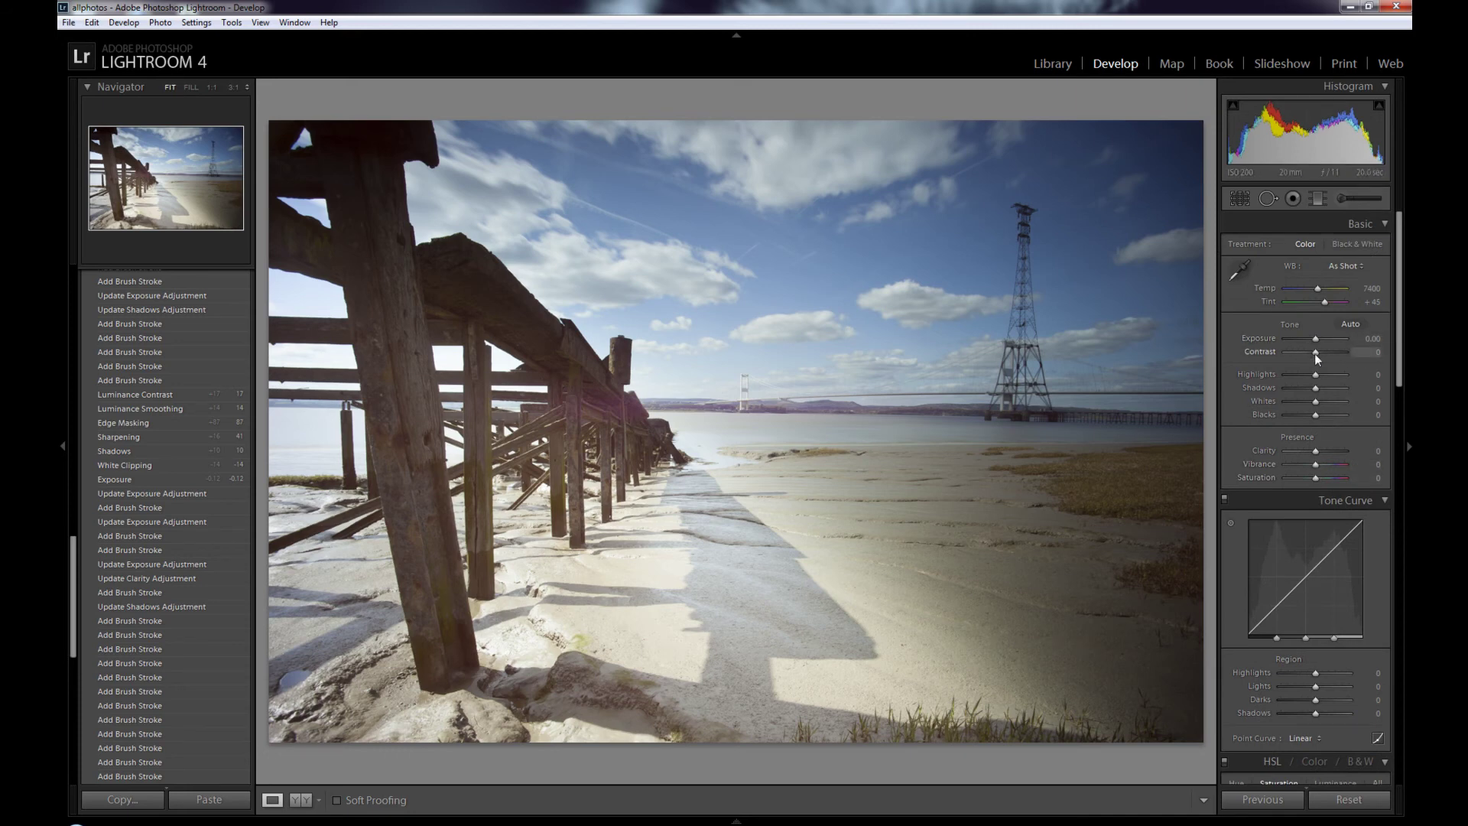
left_click_drag(1315, 353, 1330, 354)
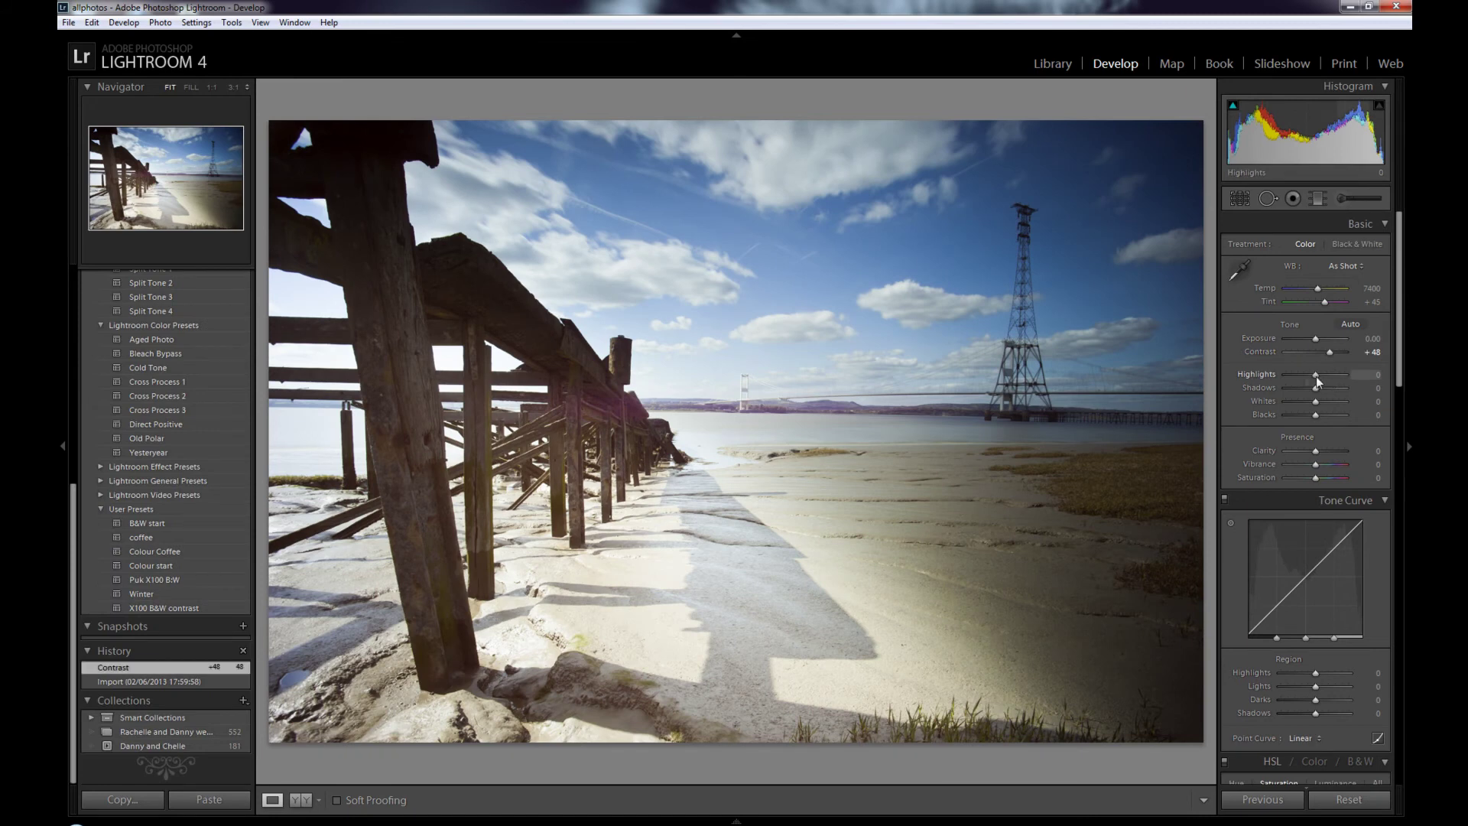
left_click_drag(1315, 375, 1290, 378)
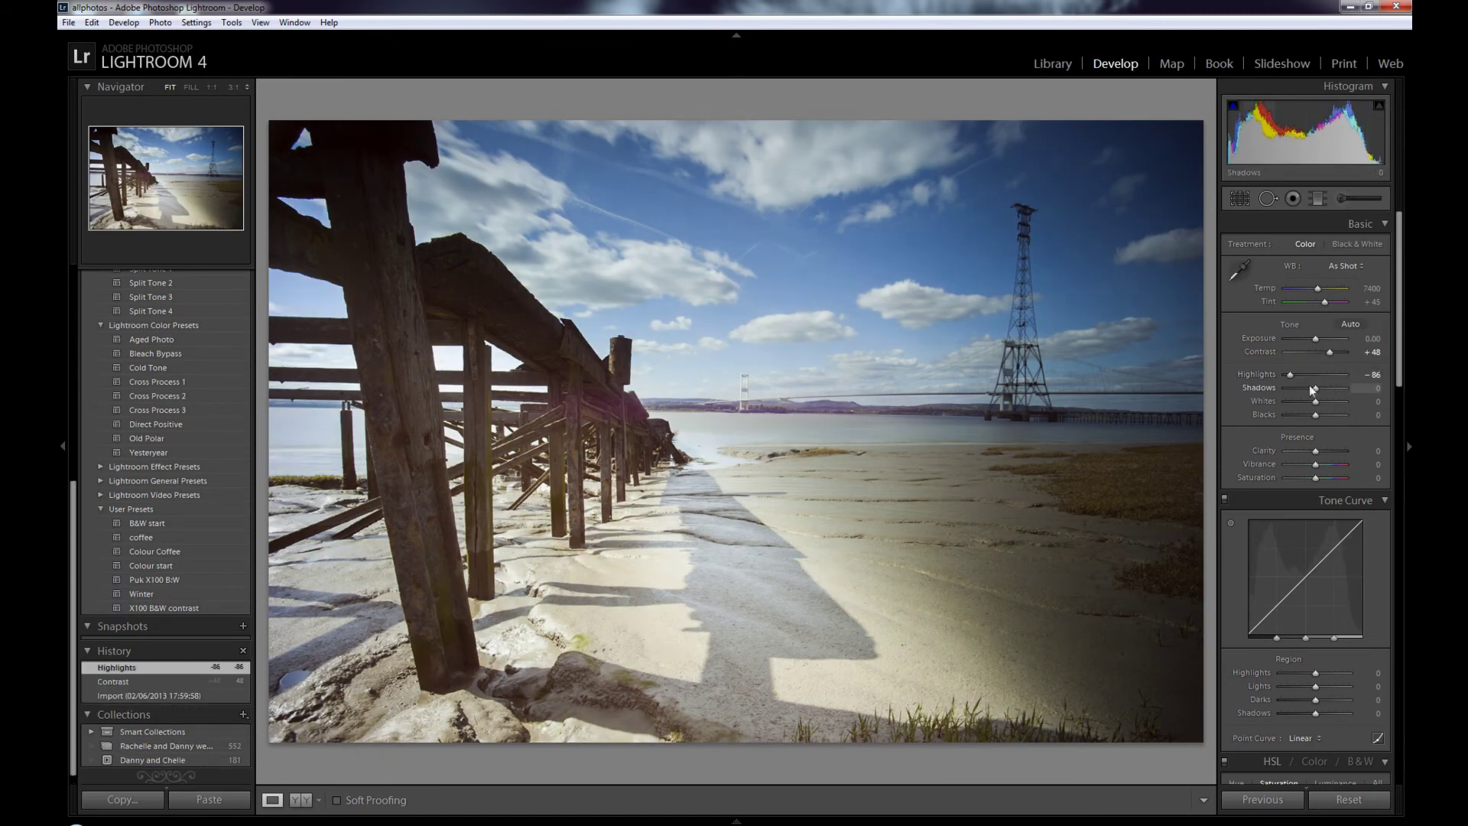
left_click_drag(1315, 388, 1323, 388)
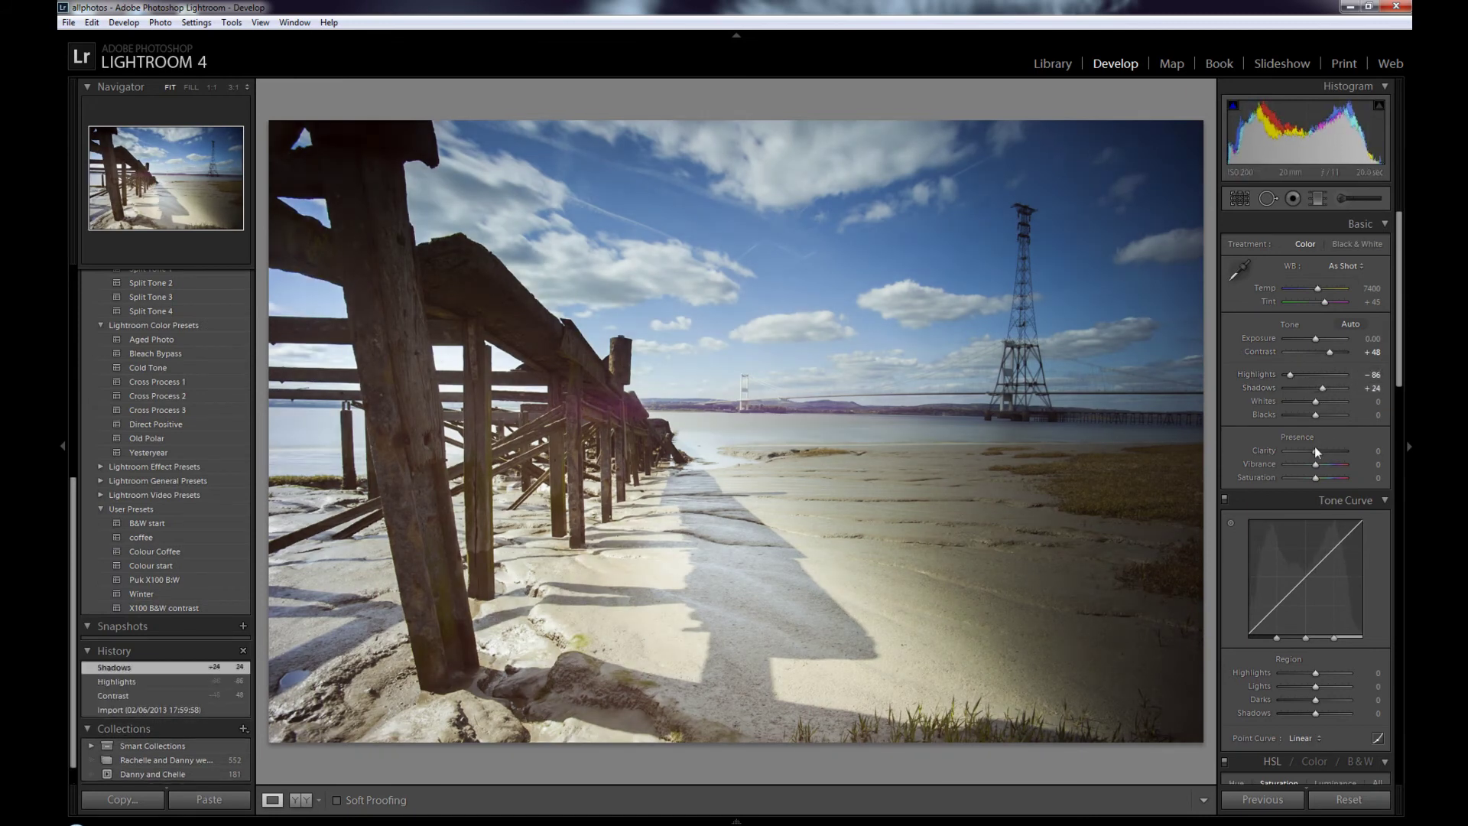
mouse_move(1315, 450)
left_mouse_down()
mouse_move(1333, 447)
mouse_move(1320, 466)
left_mouse_up()
Step: Set the Point Curve to Medium Contrast after briefly trying Strong Contrast
left_click(1312, 745)
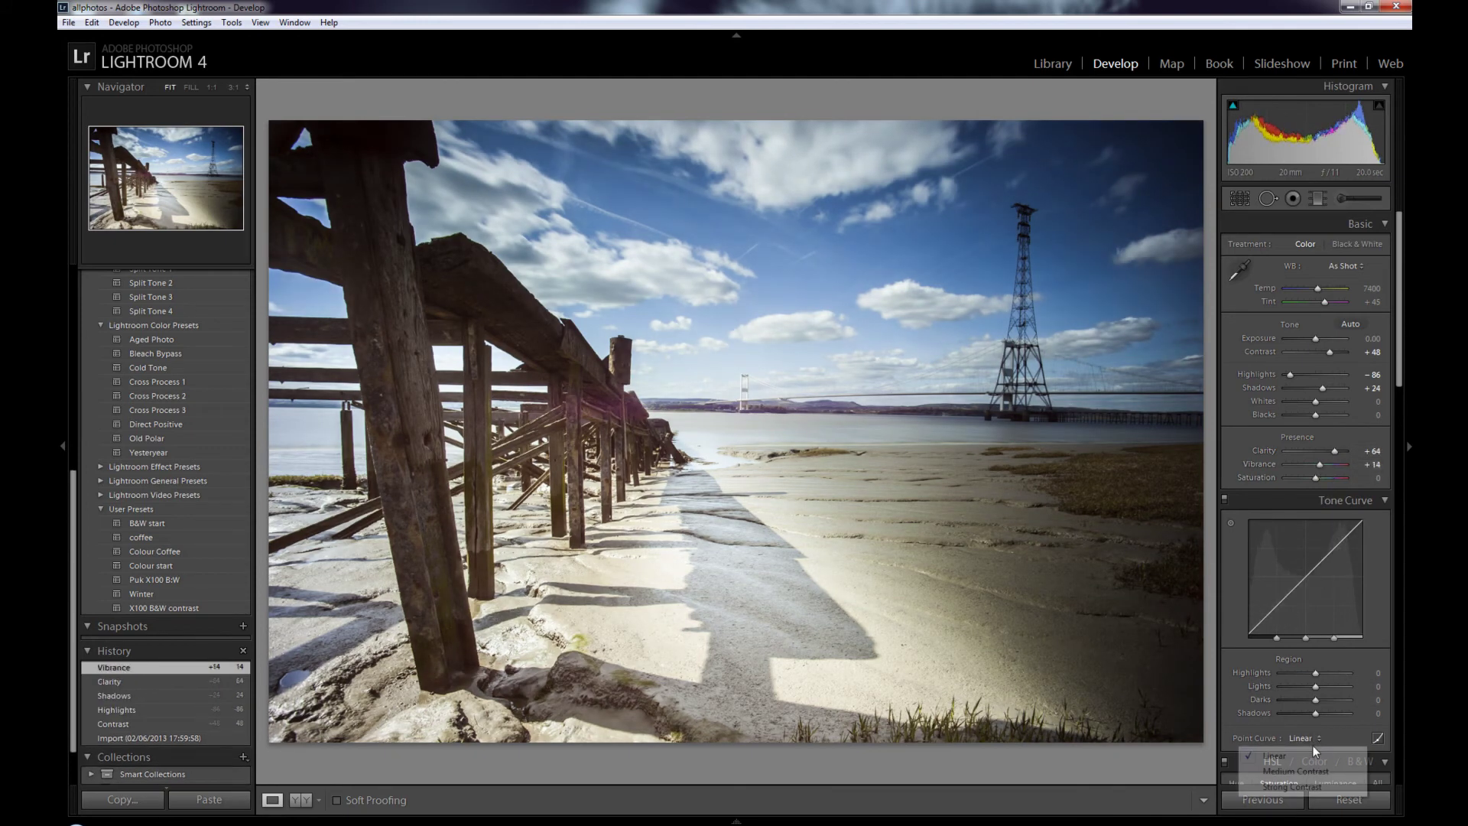
left_click(1315, 786)
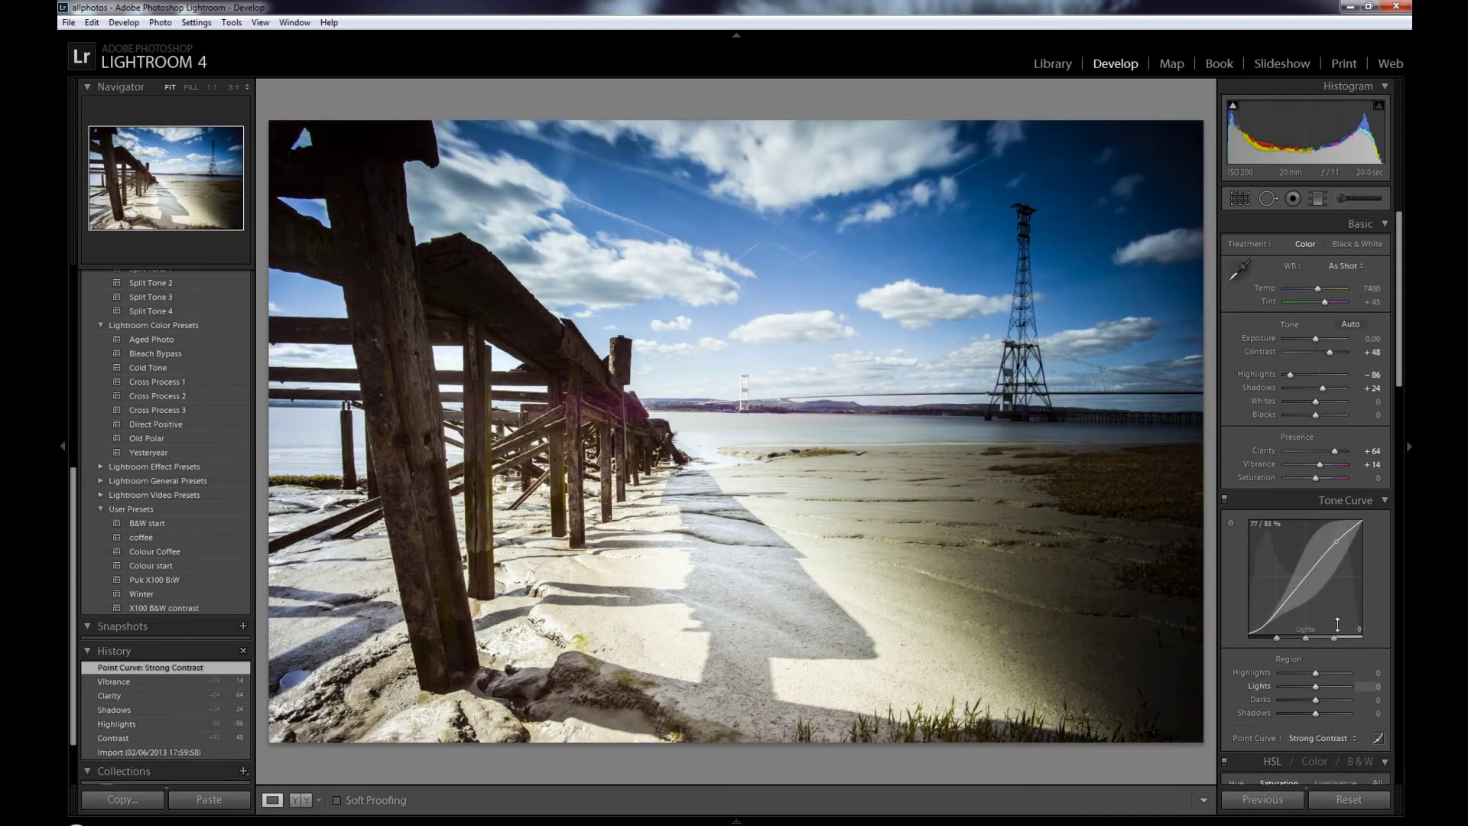
left_click(1328, 739)
left_click(1326, 772)
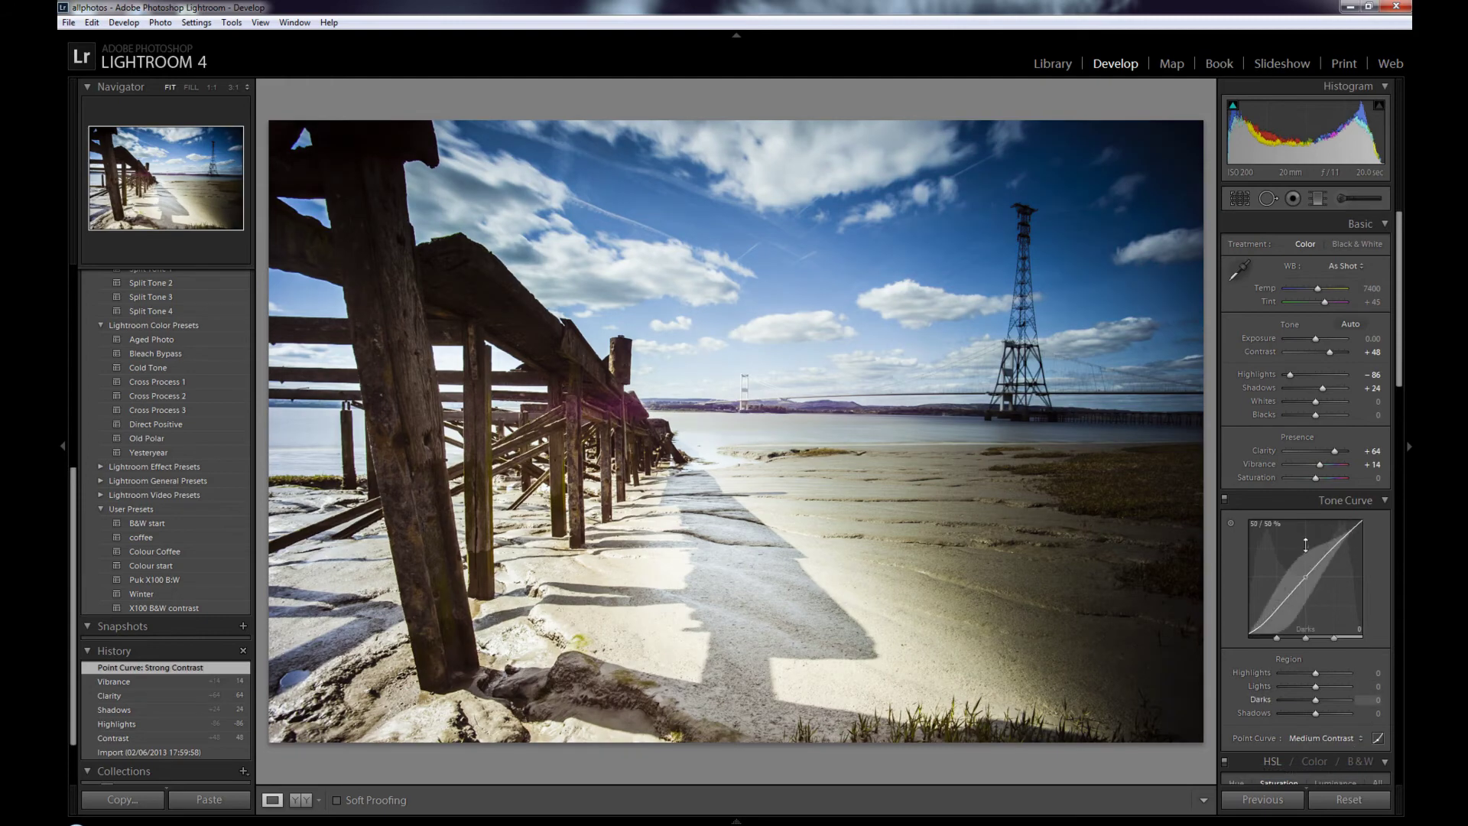
scroll(1306, 474, "down", 5)
scroll(1301, 522, "down", 6)
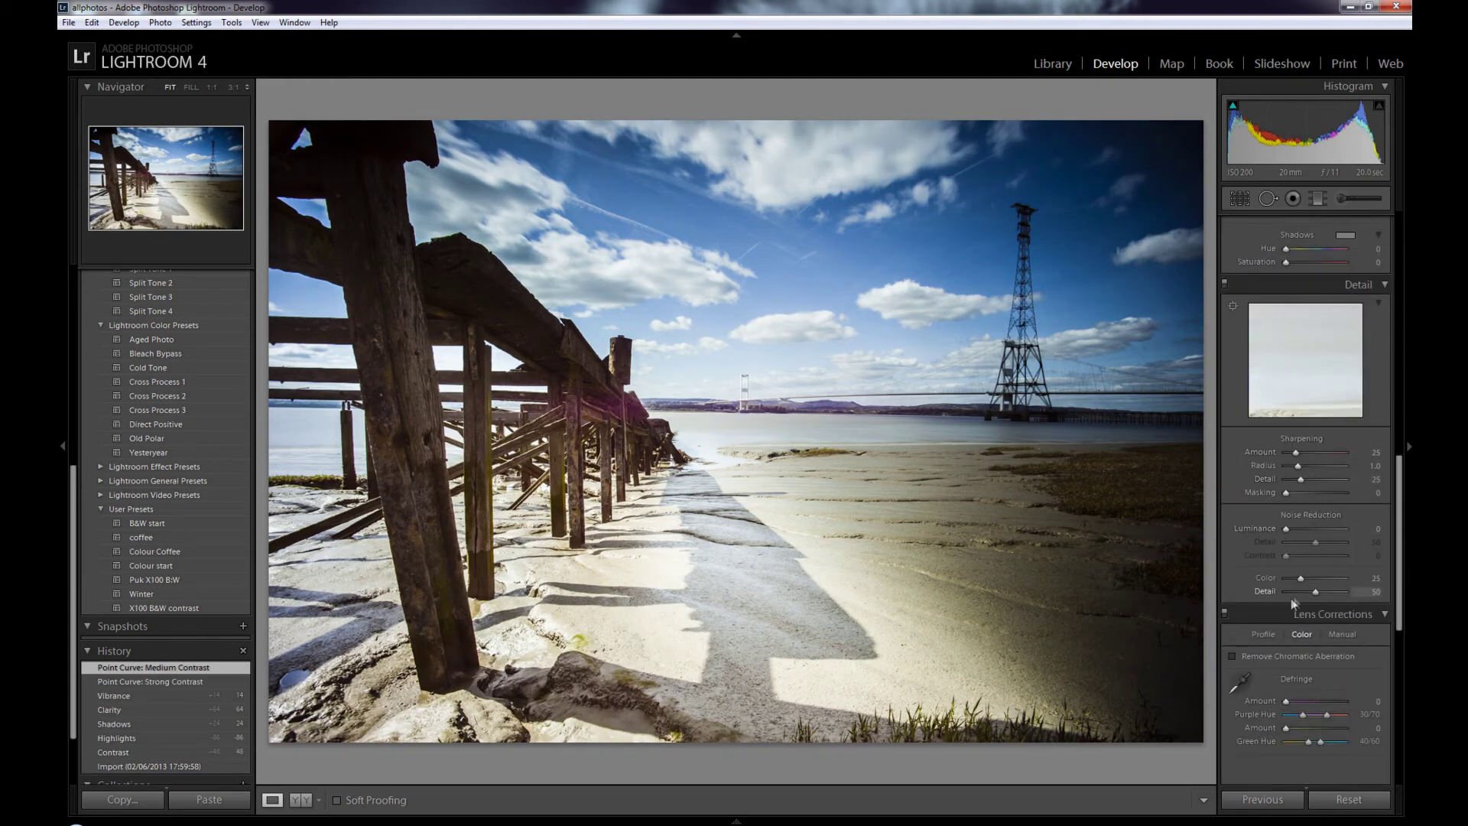
scroll(1275, 479, "up", 6)
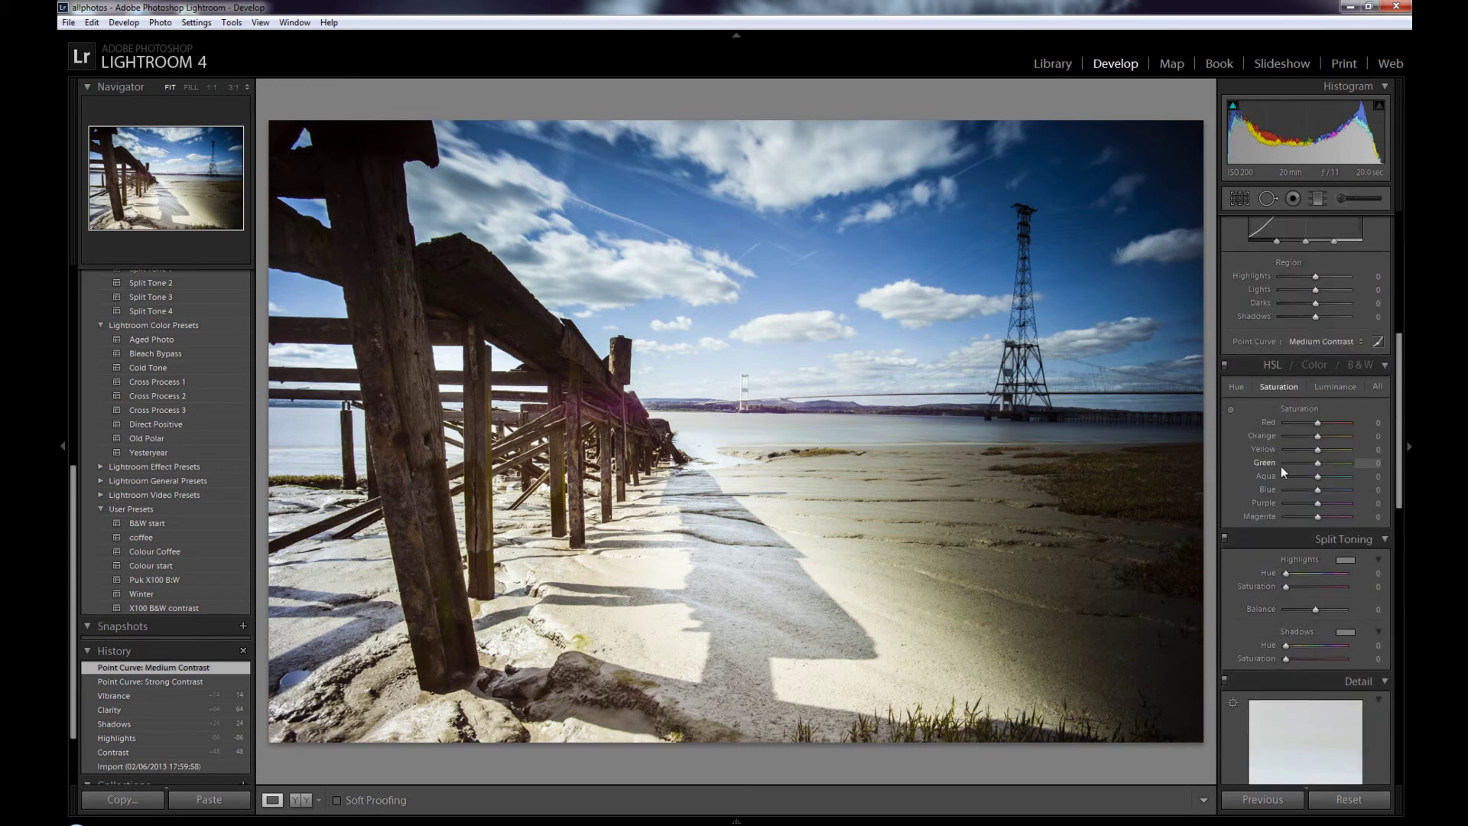
Step: Use the HSL Saturation targeted adjustment tool on the photo to set Magenta to -12
scroll(1339, 451, "up", 2)
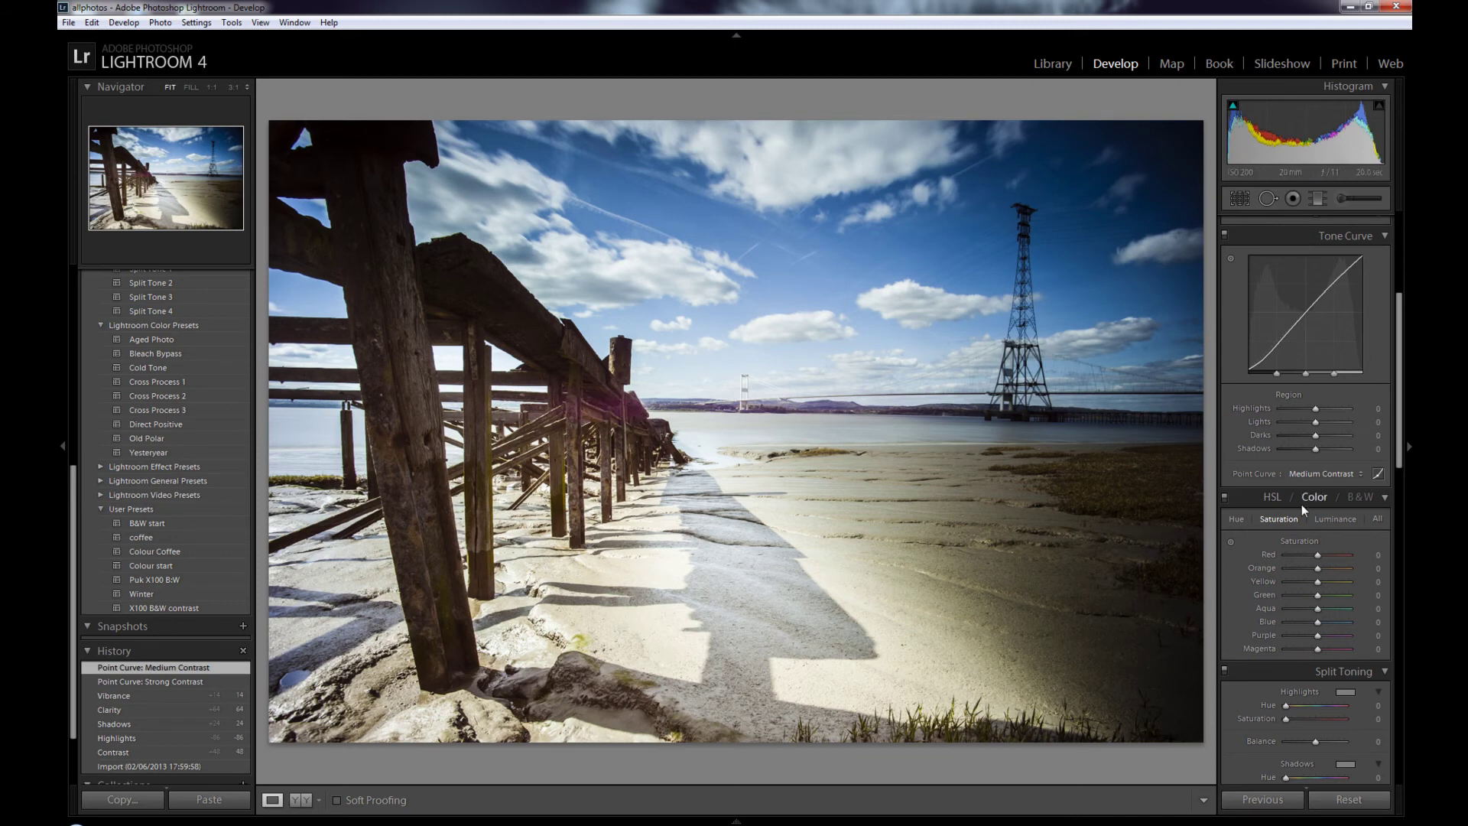
left_click(1230, 542)
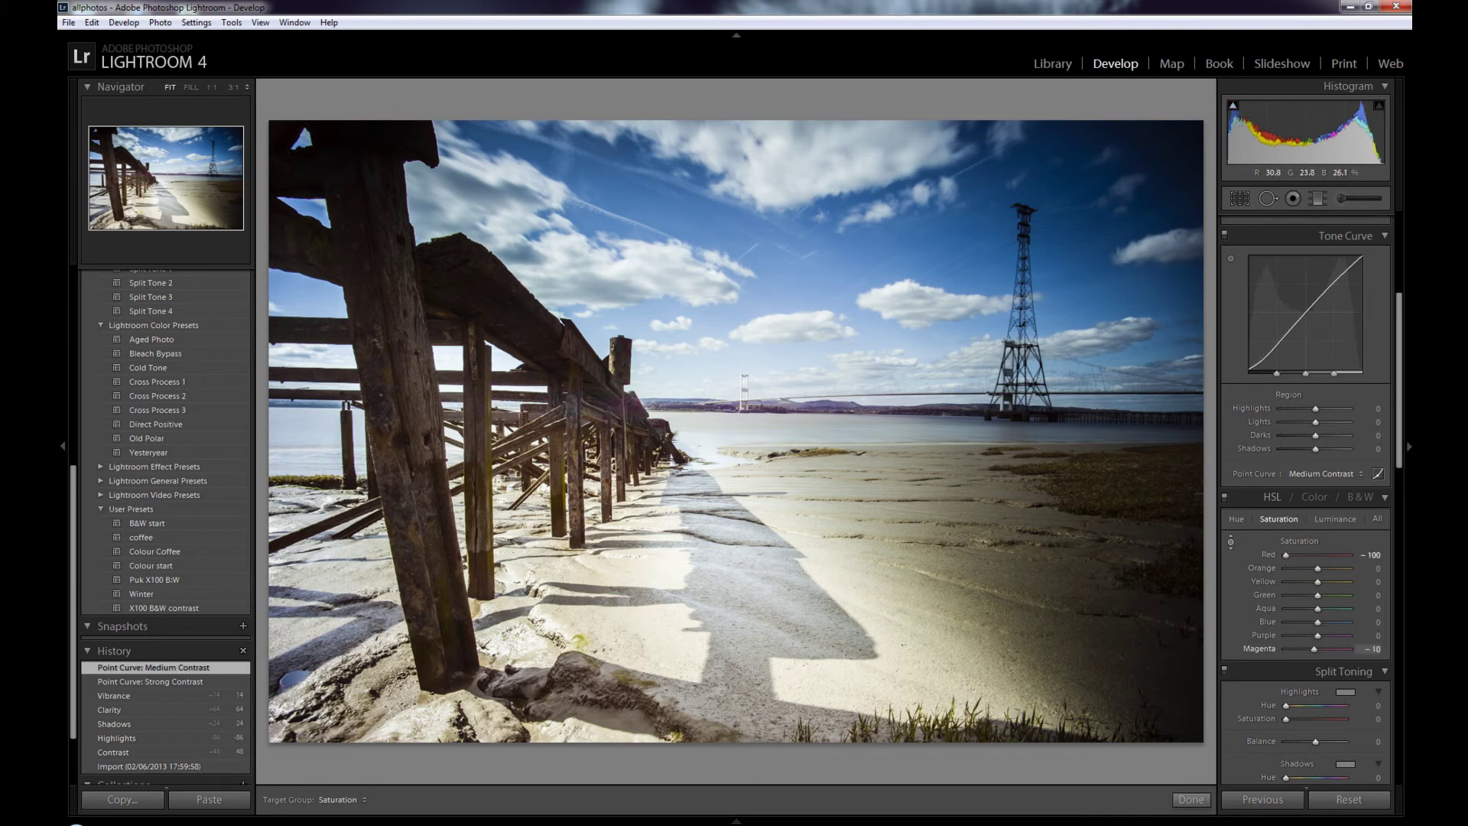
left_click(621, 412)
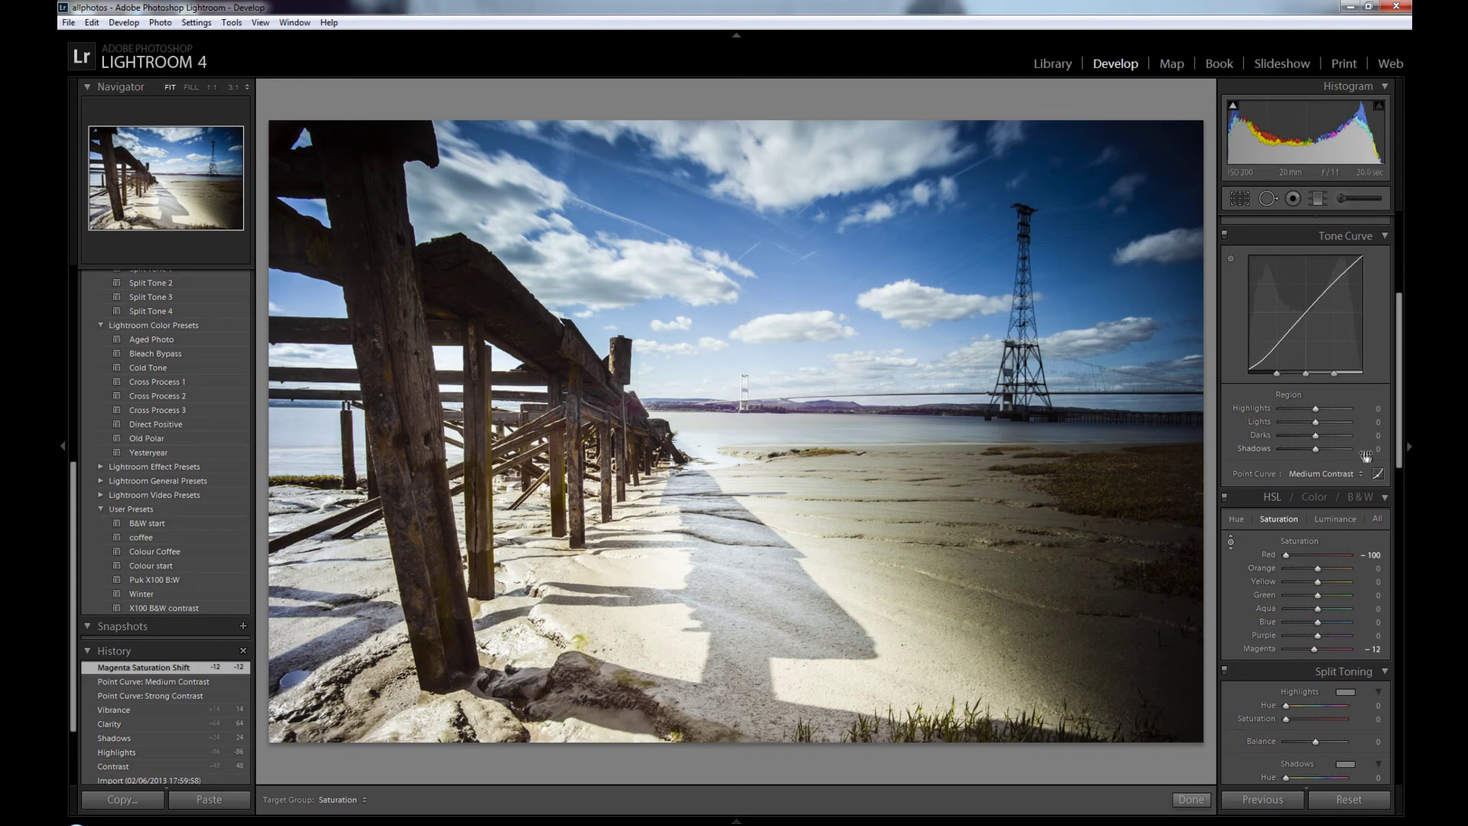
scroll(1335, 451, "up", 5)
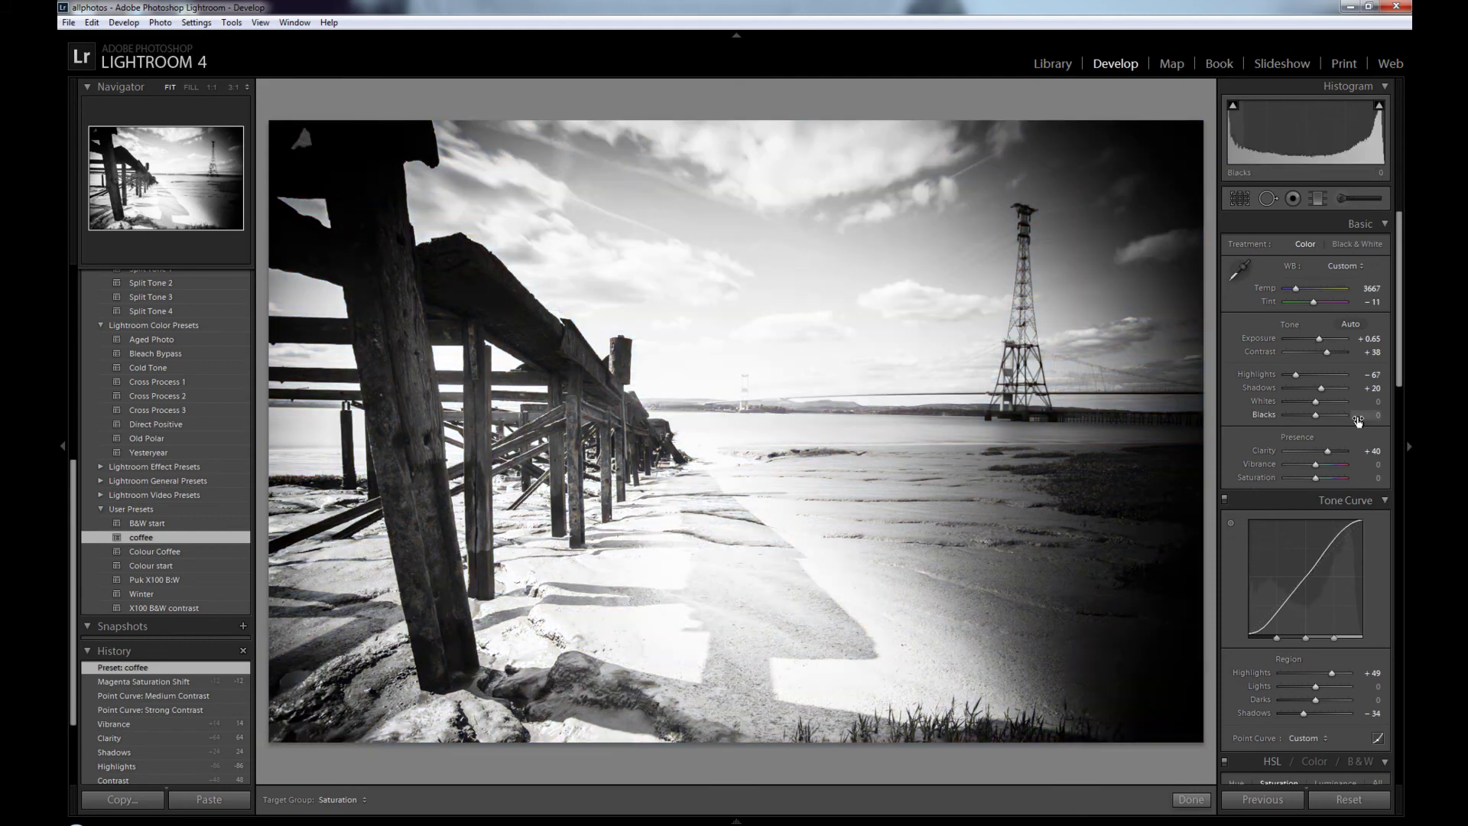
Step: Set Highlights to -100 on the black-and-white pier photo, then advance to the next photo
left_click_drag(1296, 374, 1318, 338)
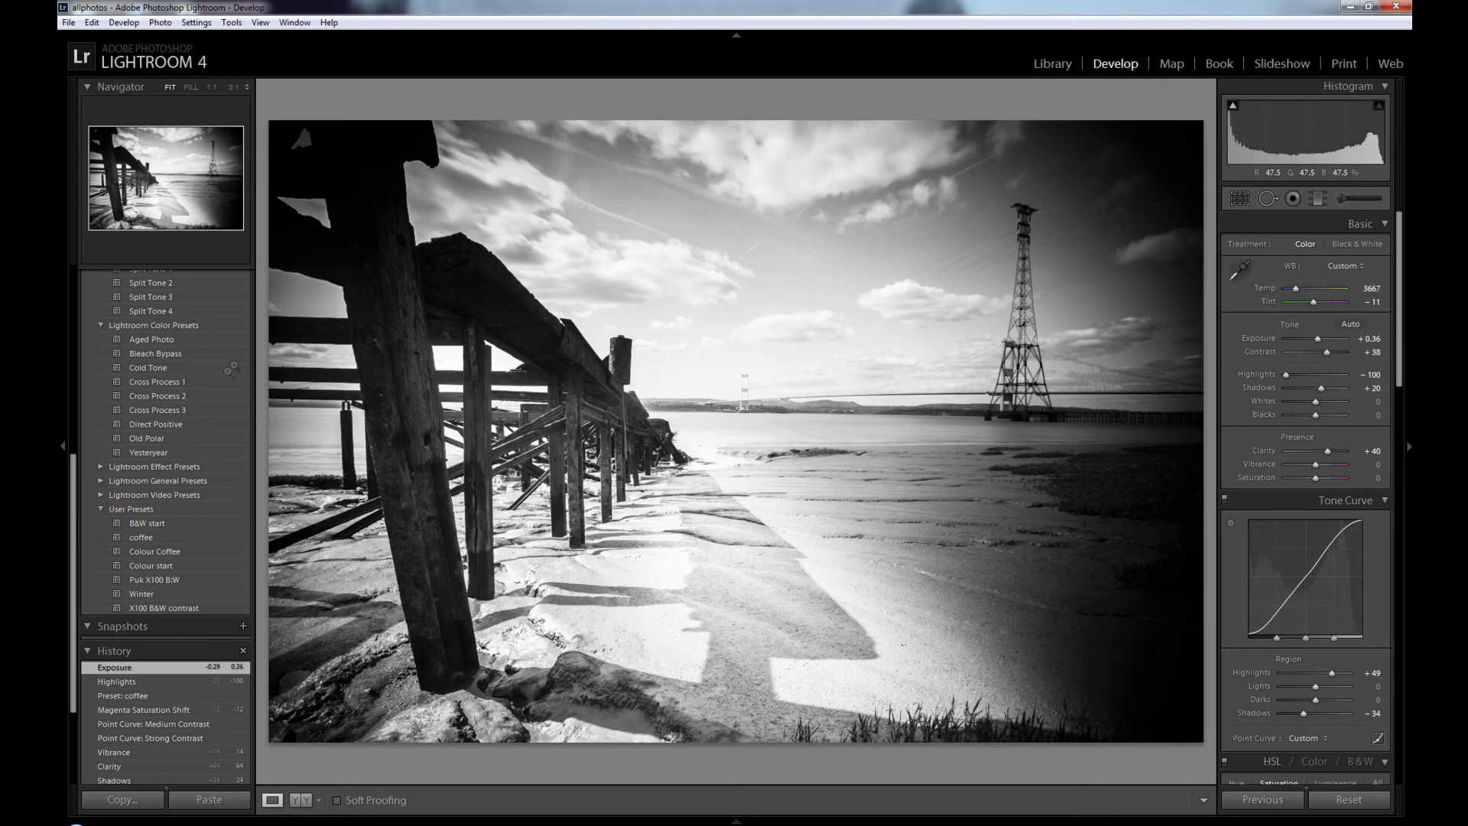
scroll(178, 466, "up", 5)
scroll(173, 669, "down", 4)
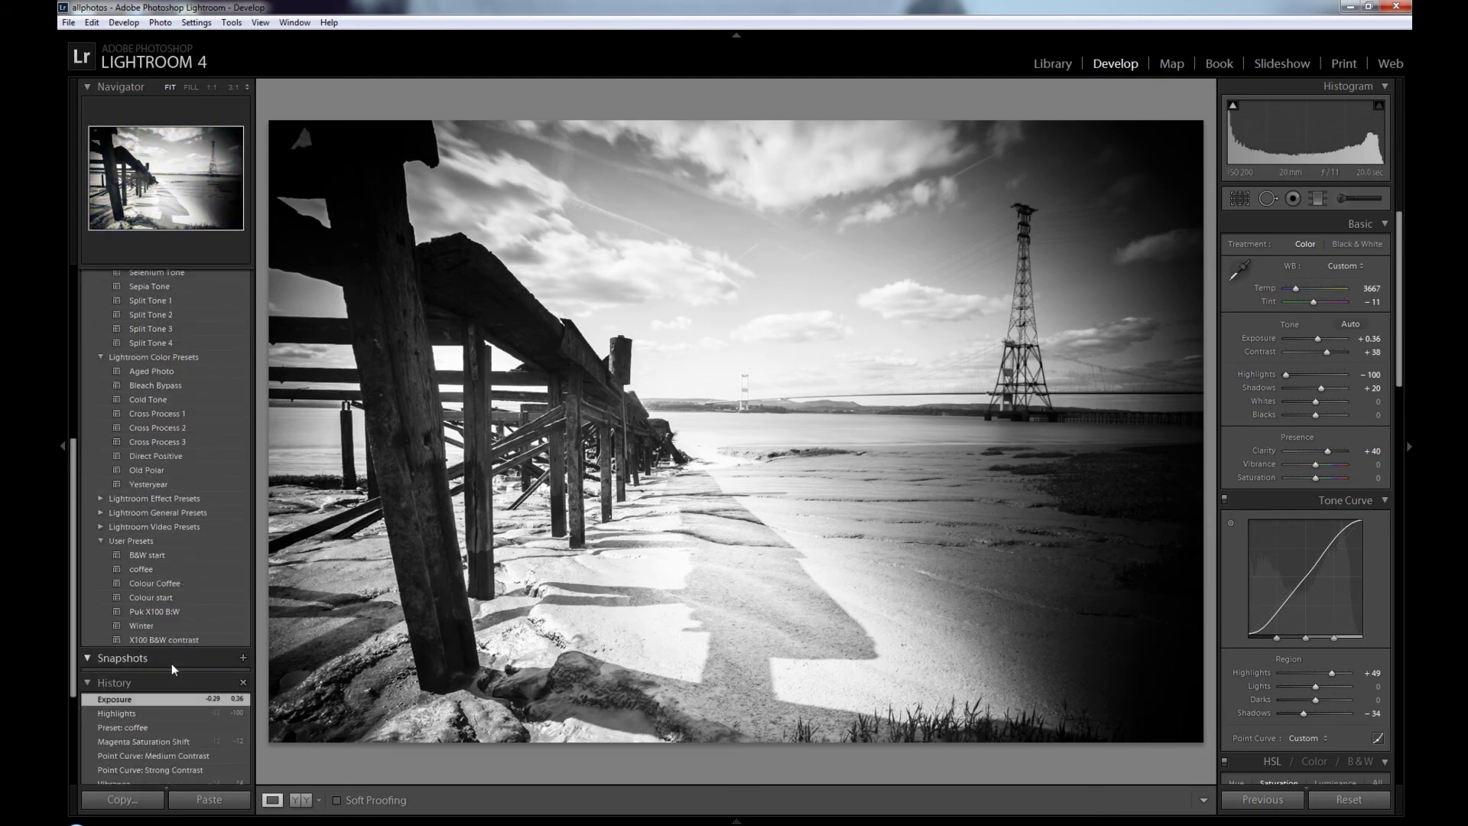
key("Right")
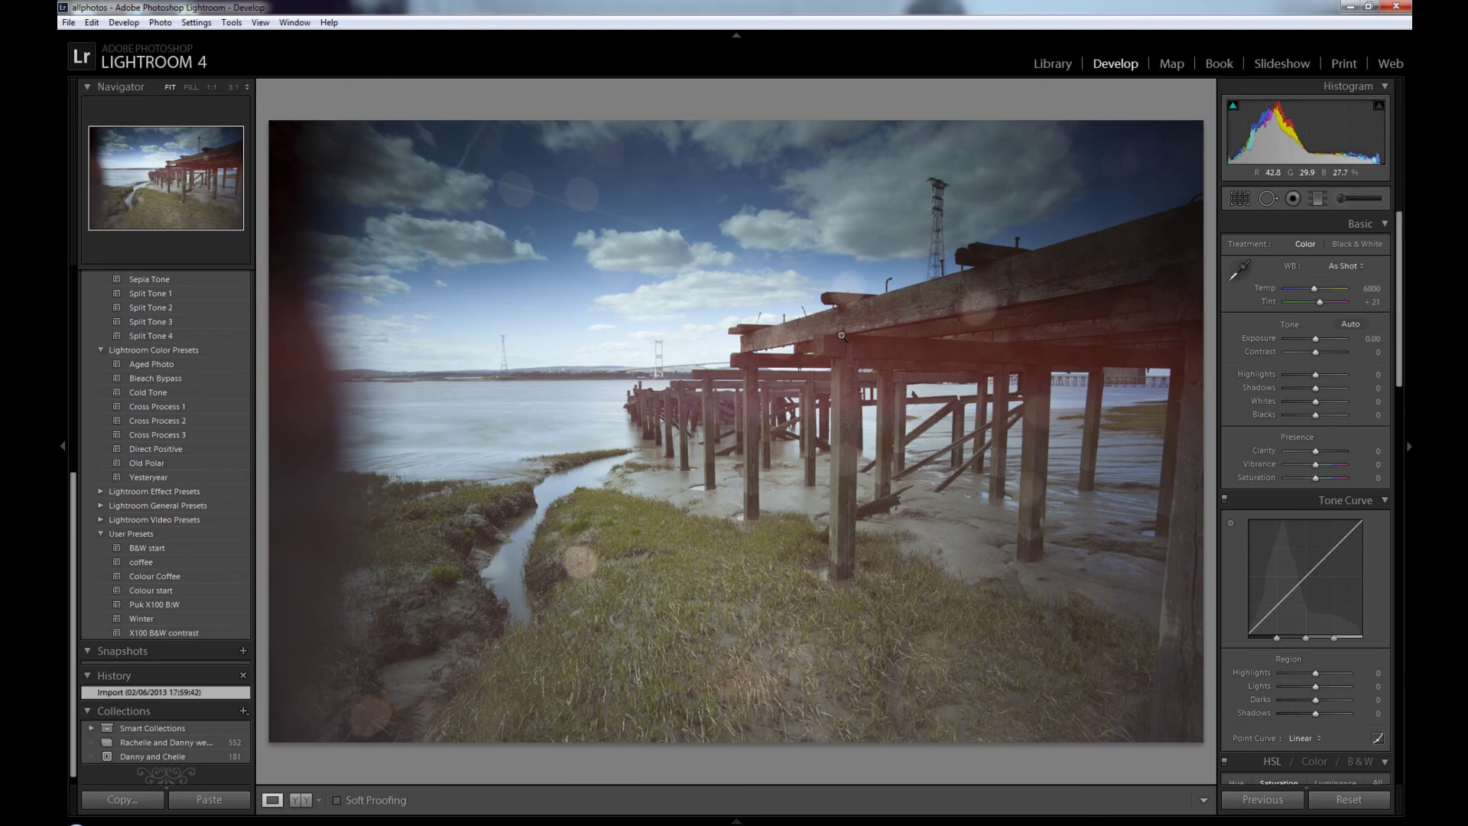
Step: Step through the pier photos to reach another version of the grassy pier shot
key("Right")
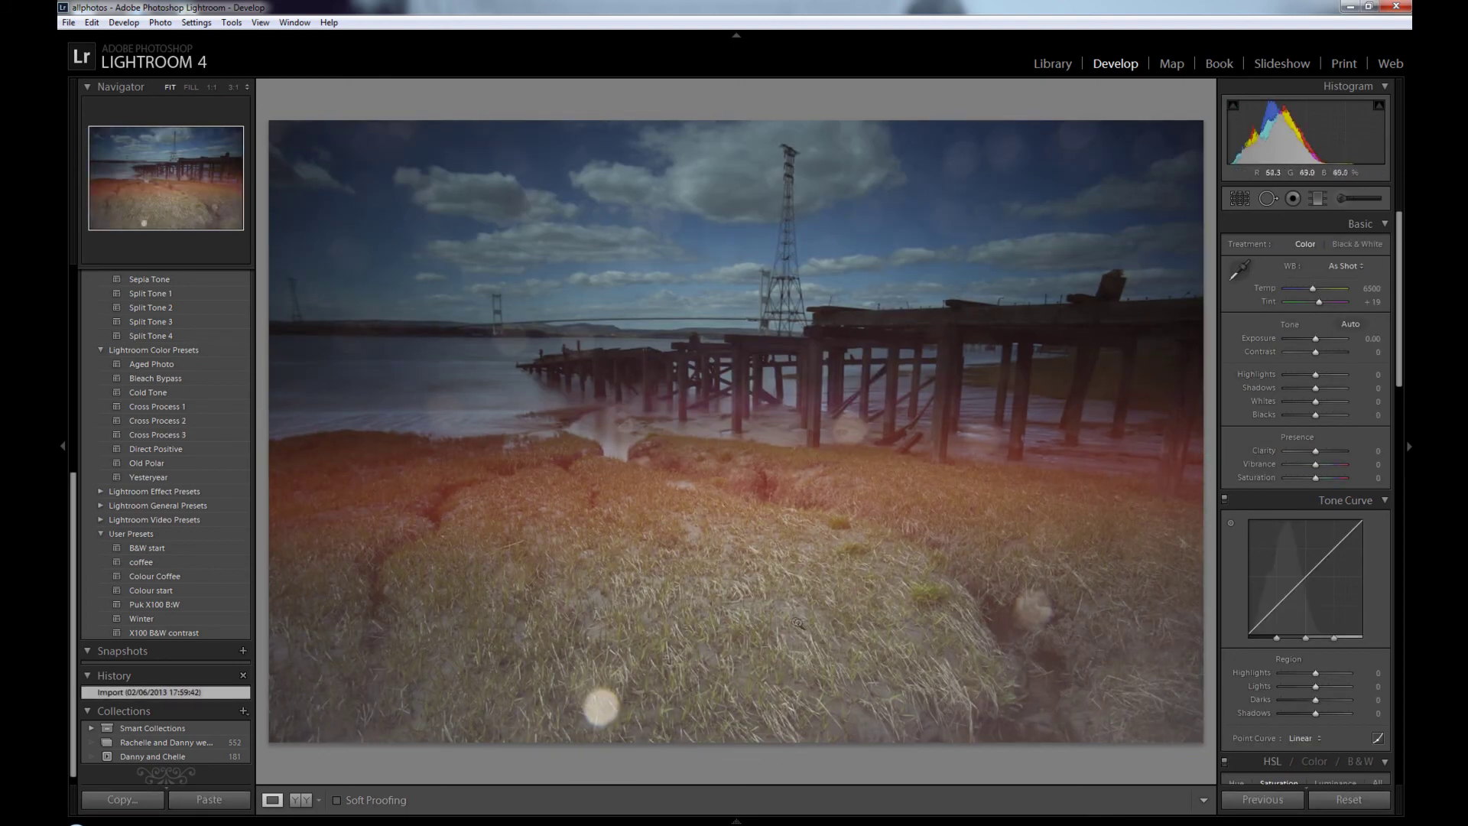
key("Right")
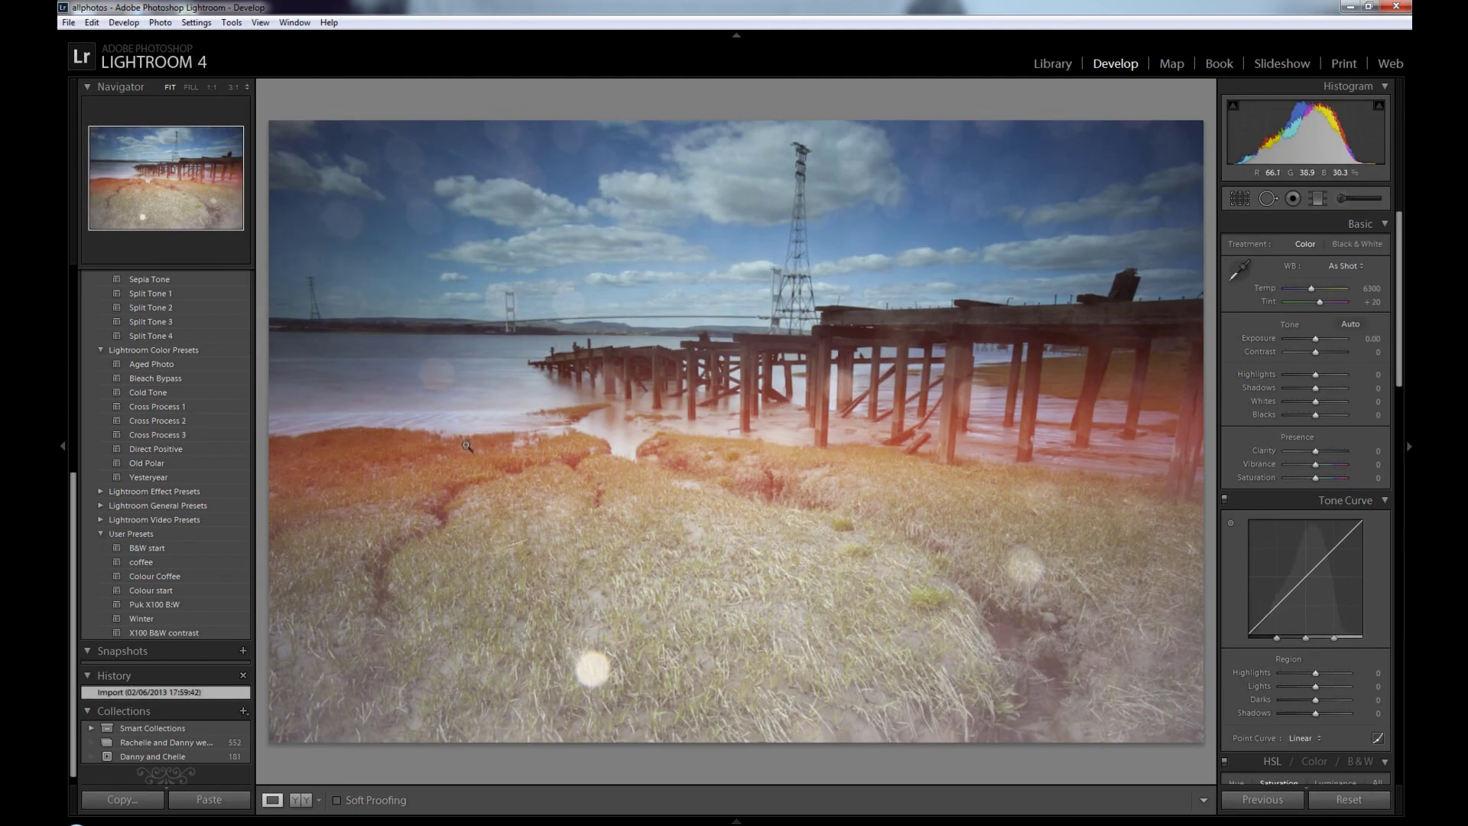
key("Right")
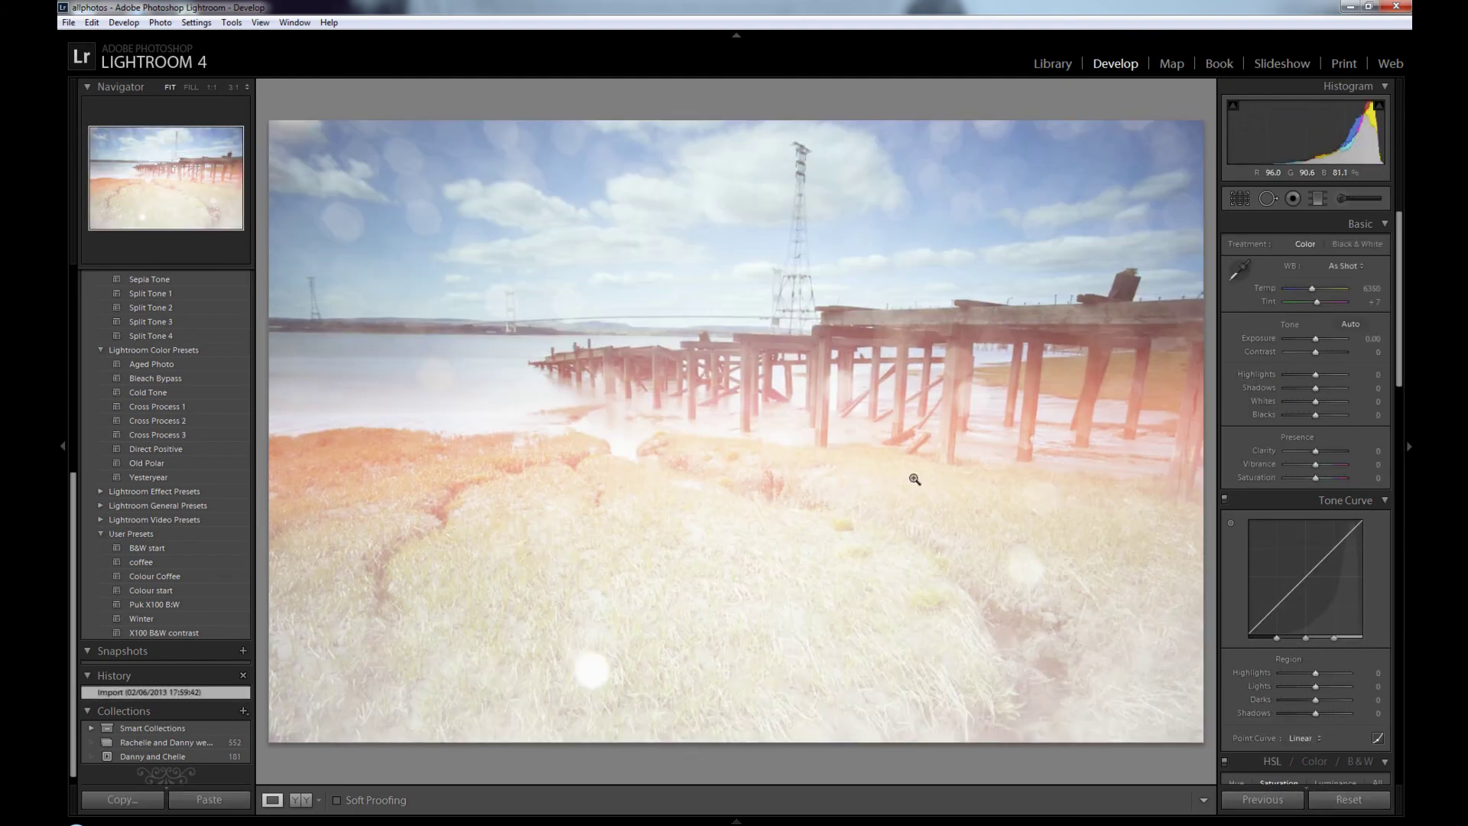
key("Right")
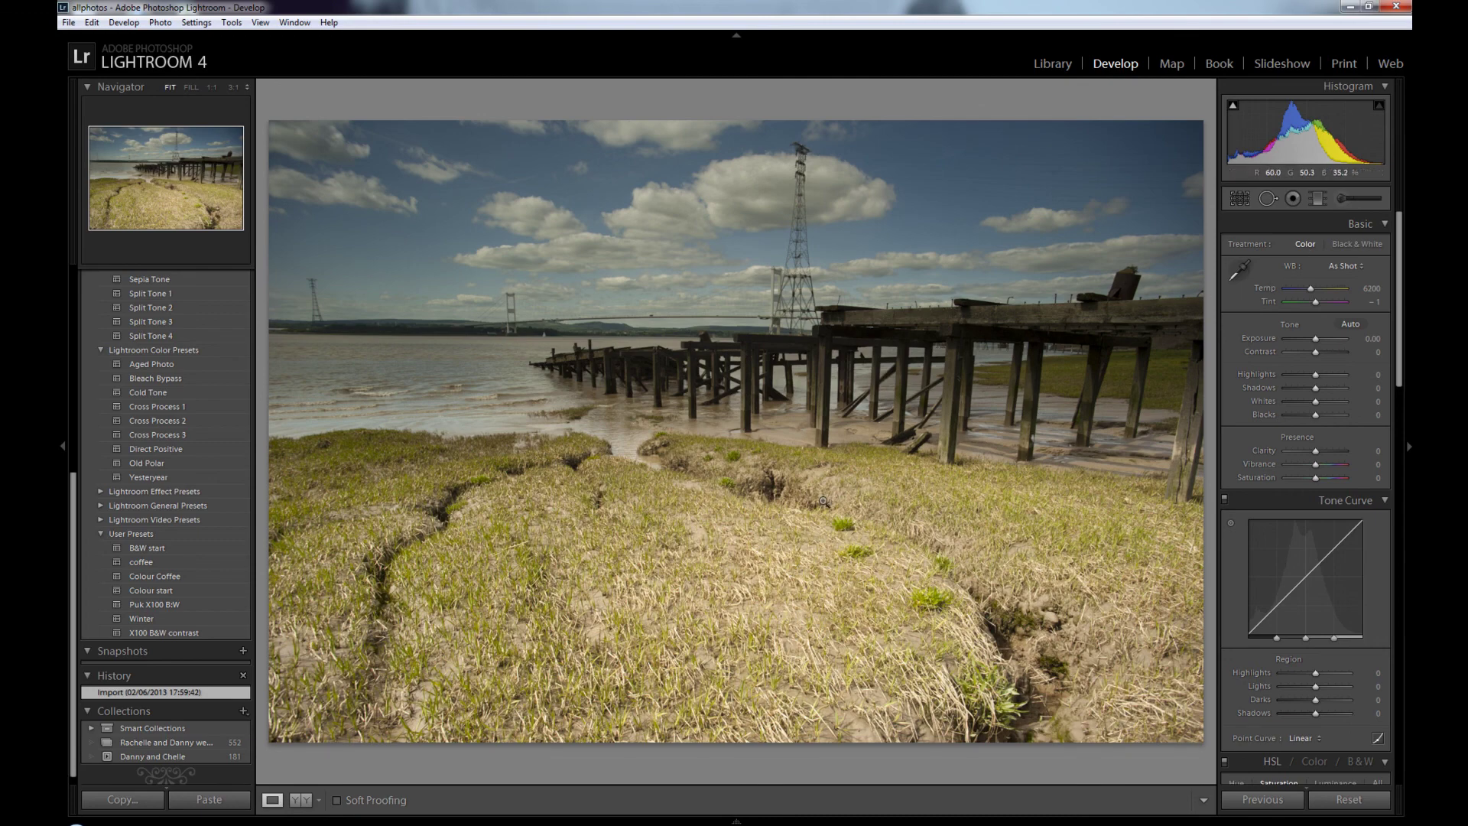
Step: Compare the shot's versions, settle on the unedited one, and show it in the Library
key("ctrl+shift+v")
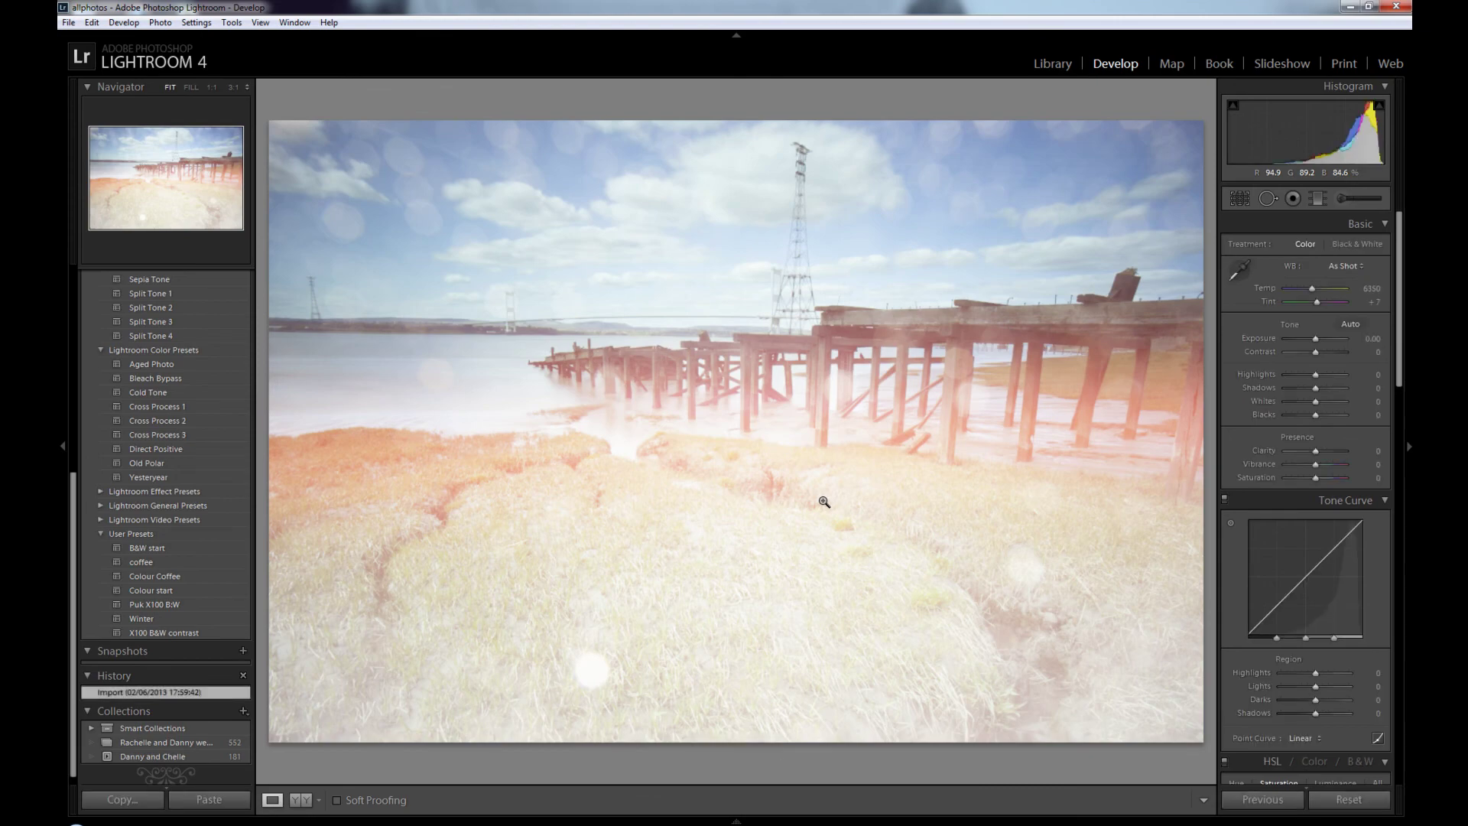
key("ctrl+shift+v")
key("ctrl+z")
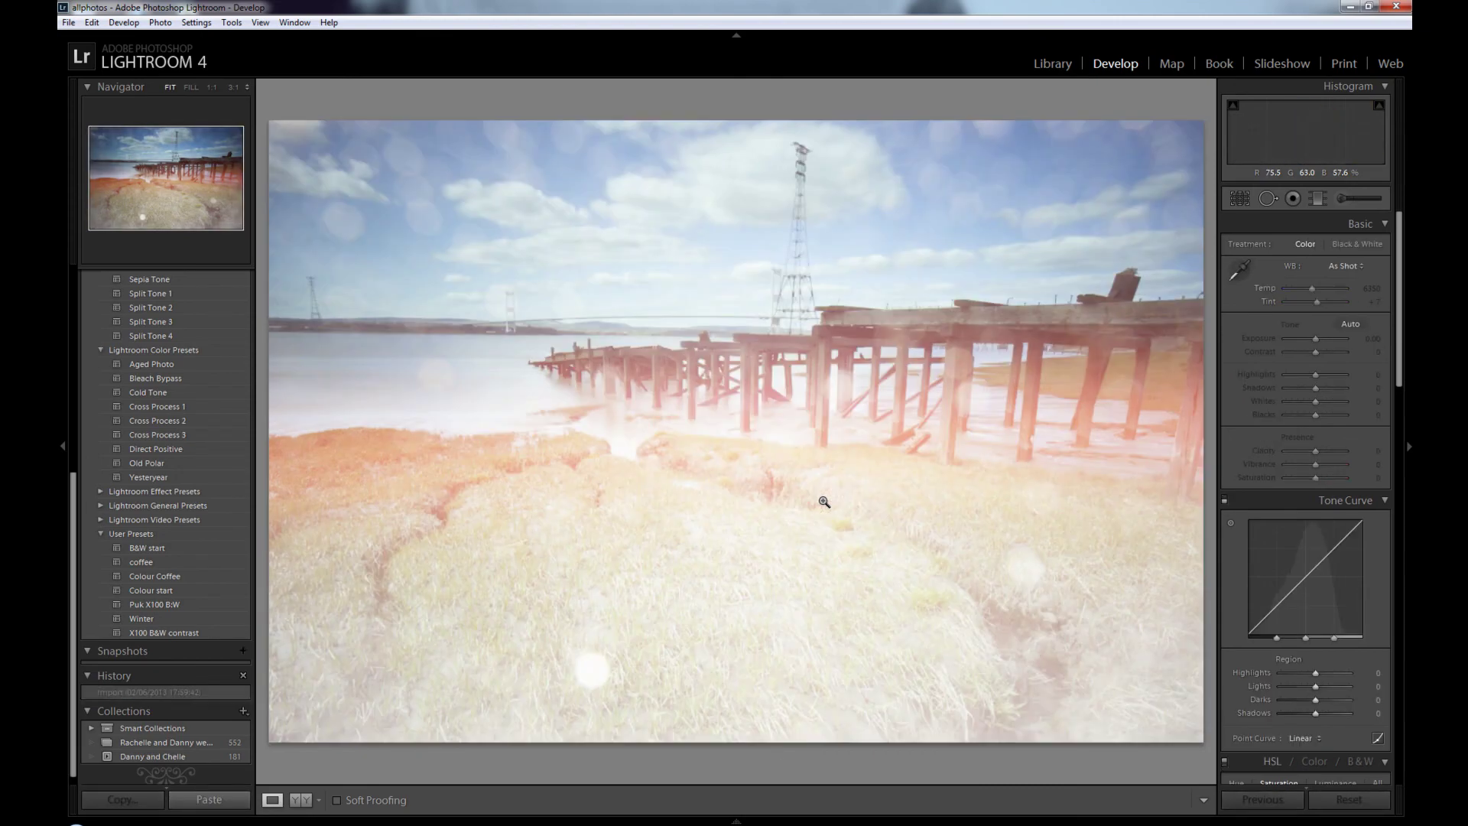
key("ctrl+z")
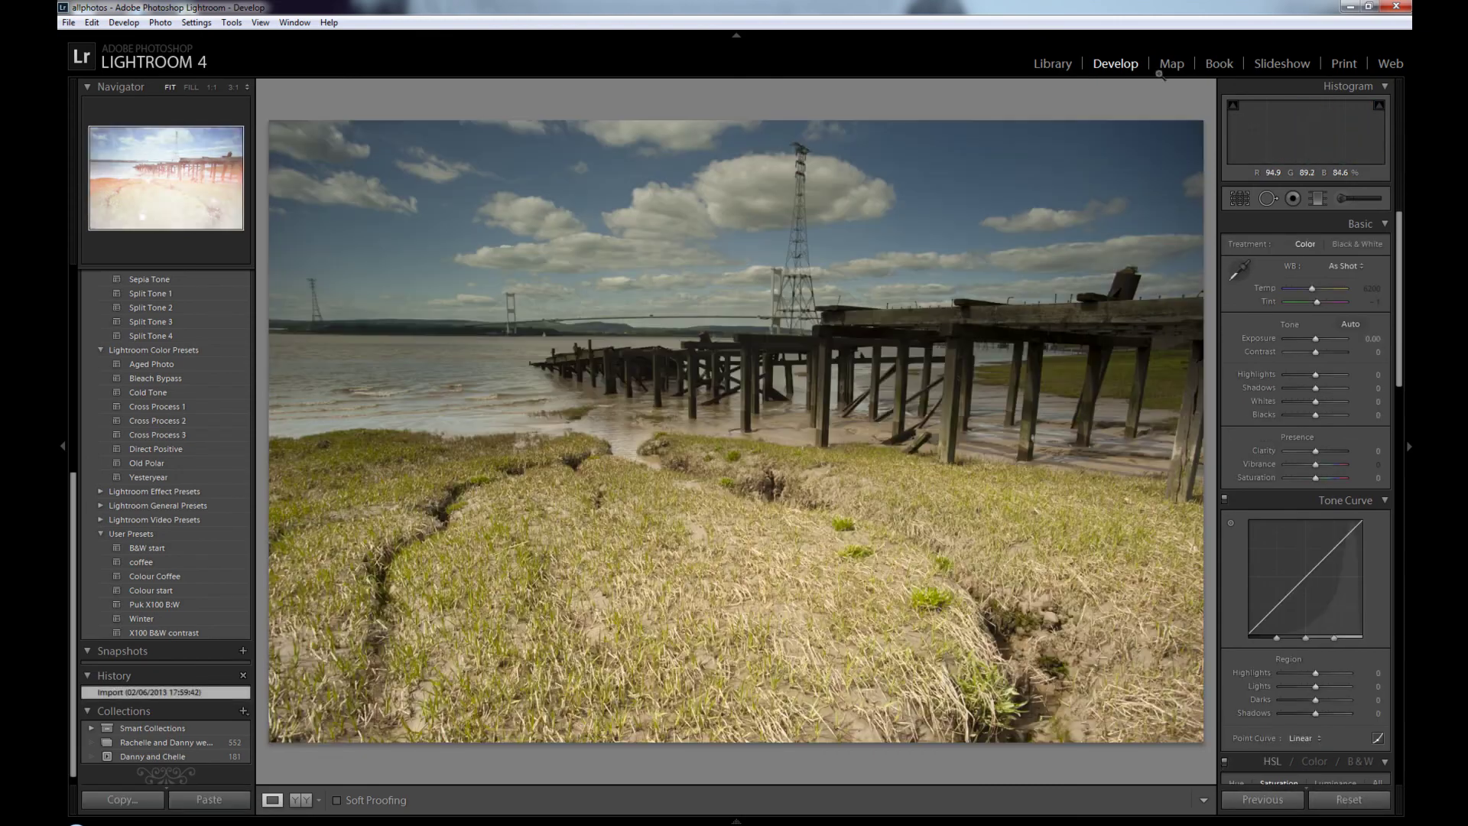
left_click(1052, 64)
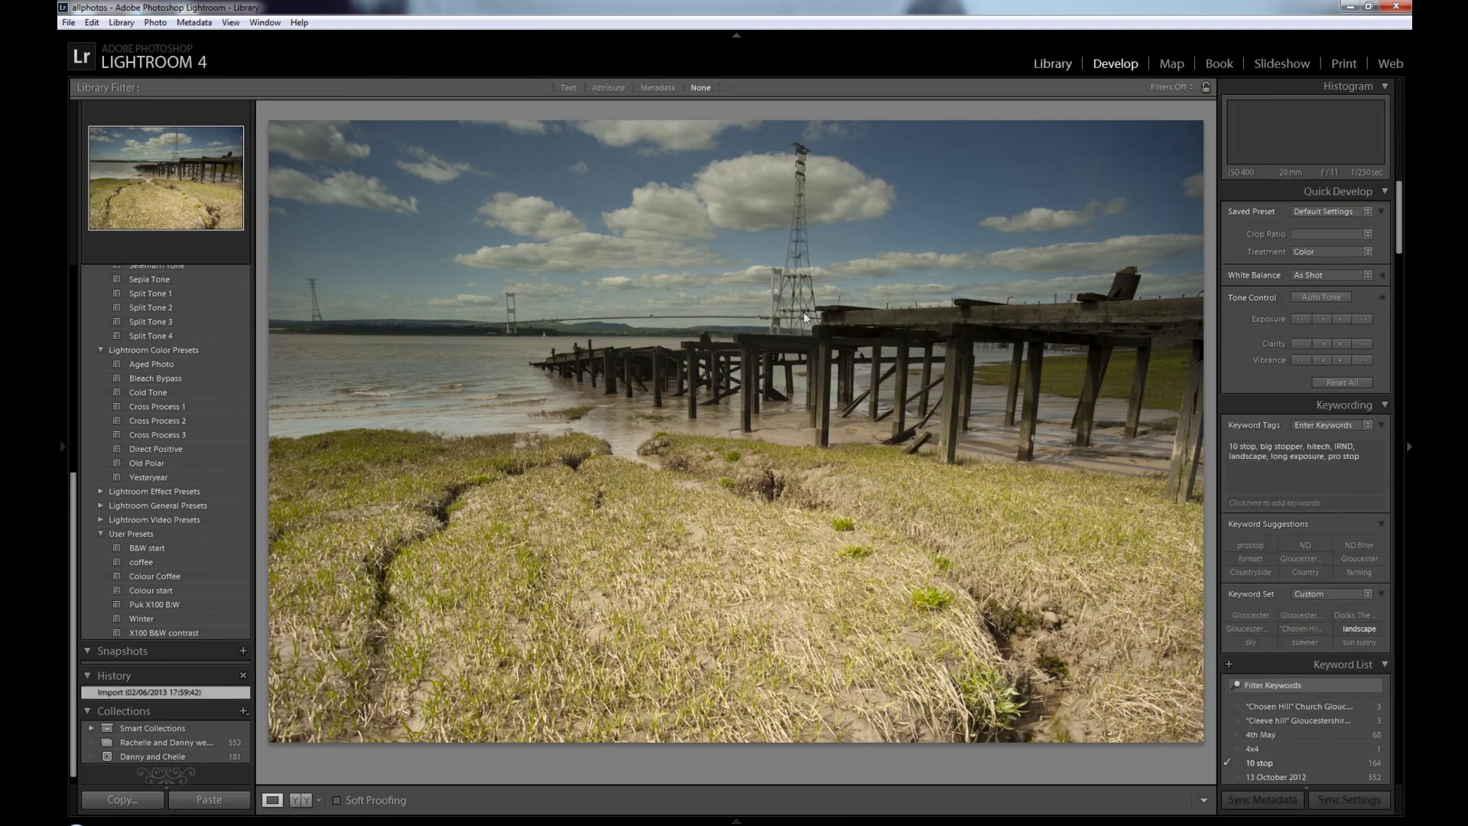
Step: Switch the Library to Grid view to show all catalogue thumbnails
key("g")
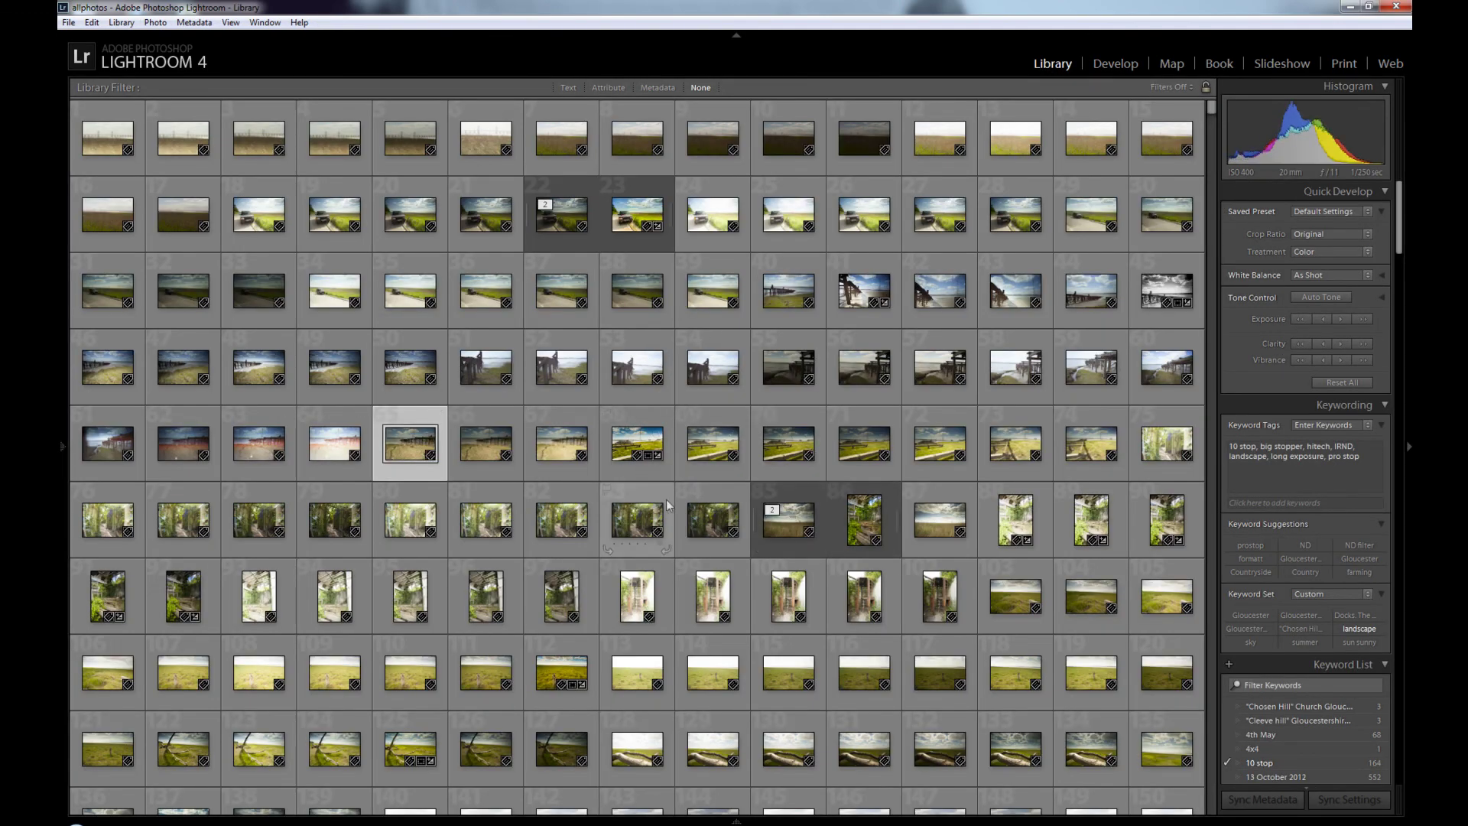